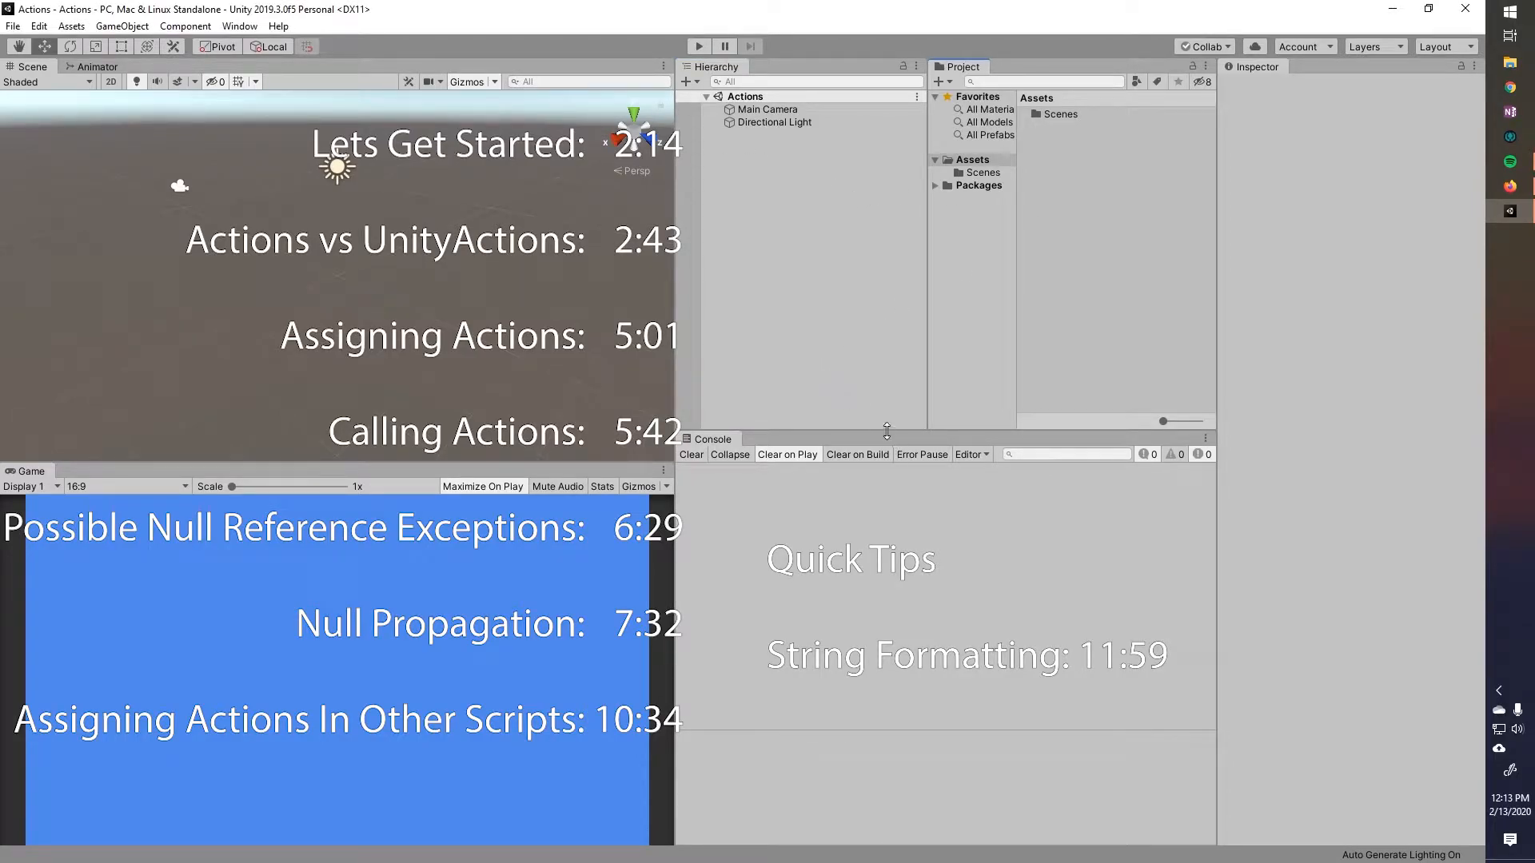
# Step: Drag the Console's top splitter down so the Hierarchy and Project panels gain height
pyautogui.moveTo(885, 430); pyautogui.dragTo(885, 643)
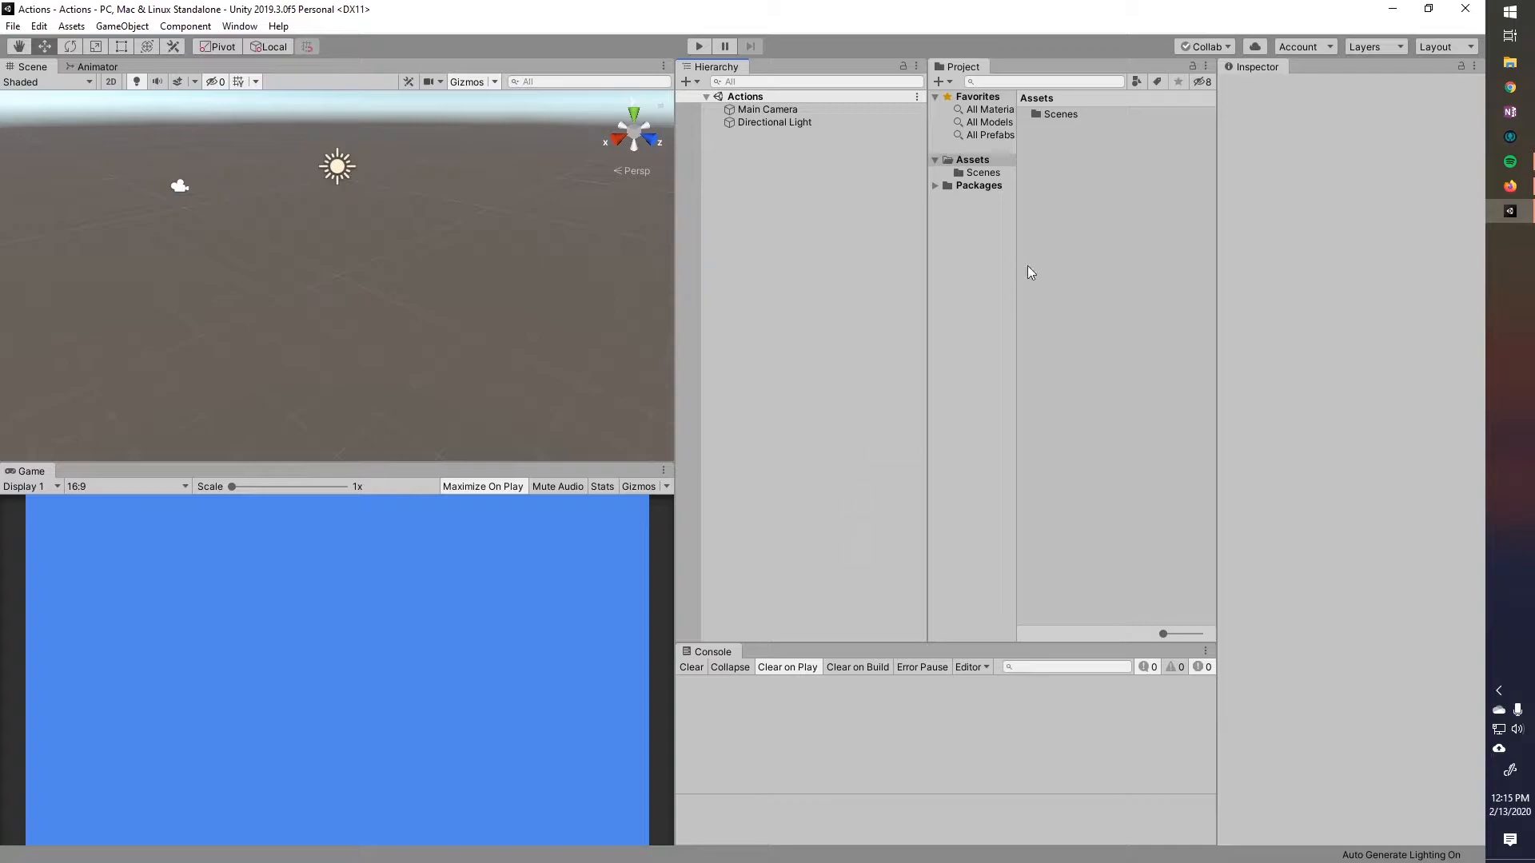
# Step: Create a new C# script named ActionTut in the Assets folder and confirm its name
pyautogui.click(1124, 207)
pyautogui.rightClick(1124, 207)
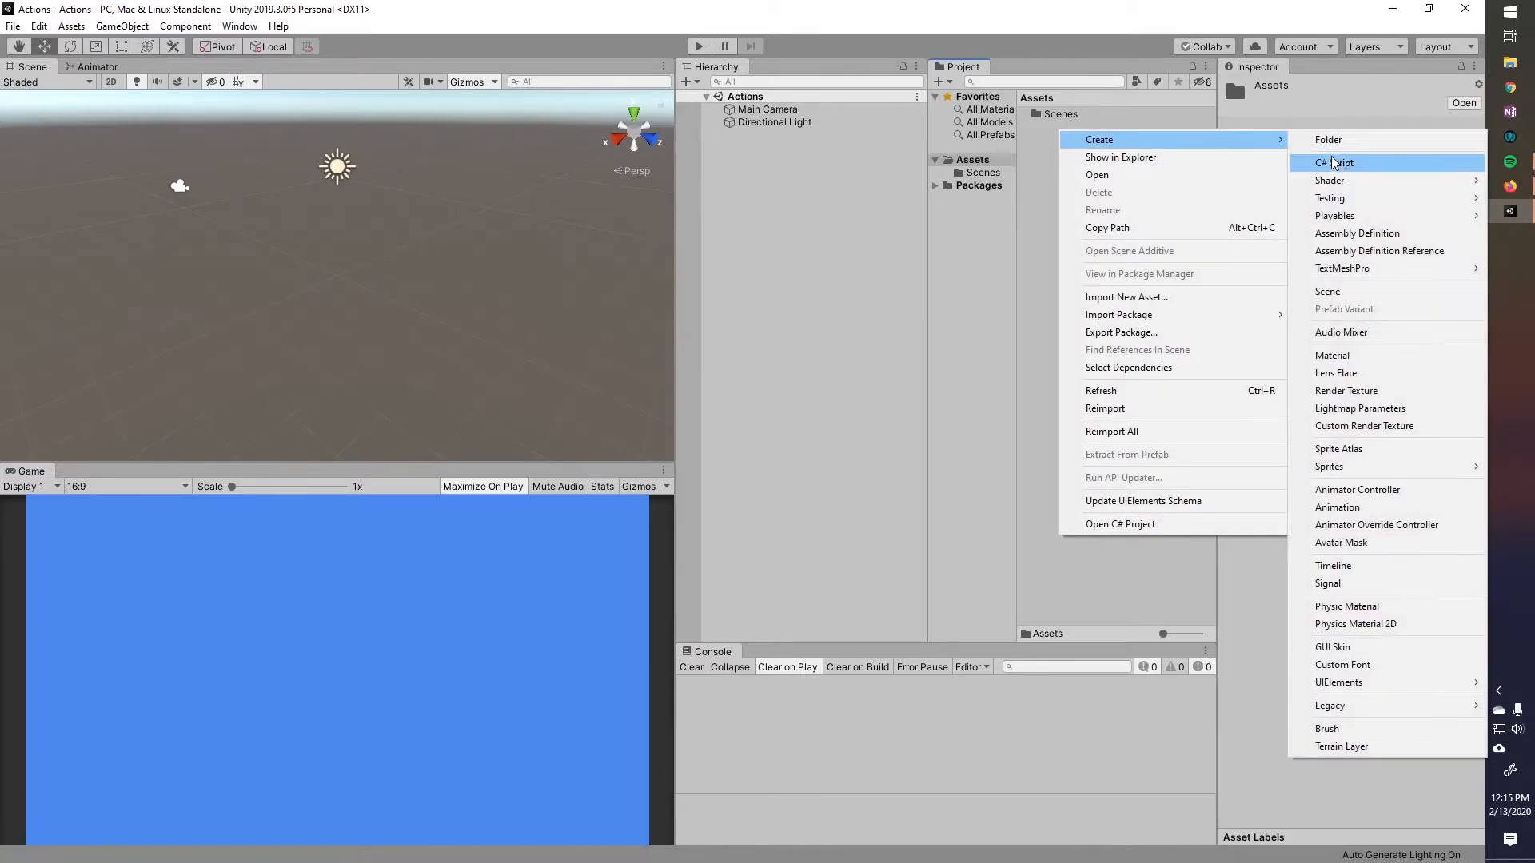
pyautogui.click(1321, 162)
pyautogui.write('ActionTut')
pyautogui.press('Return')
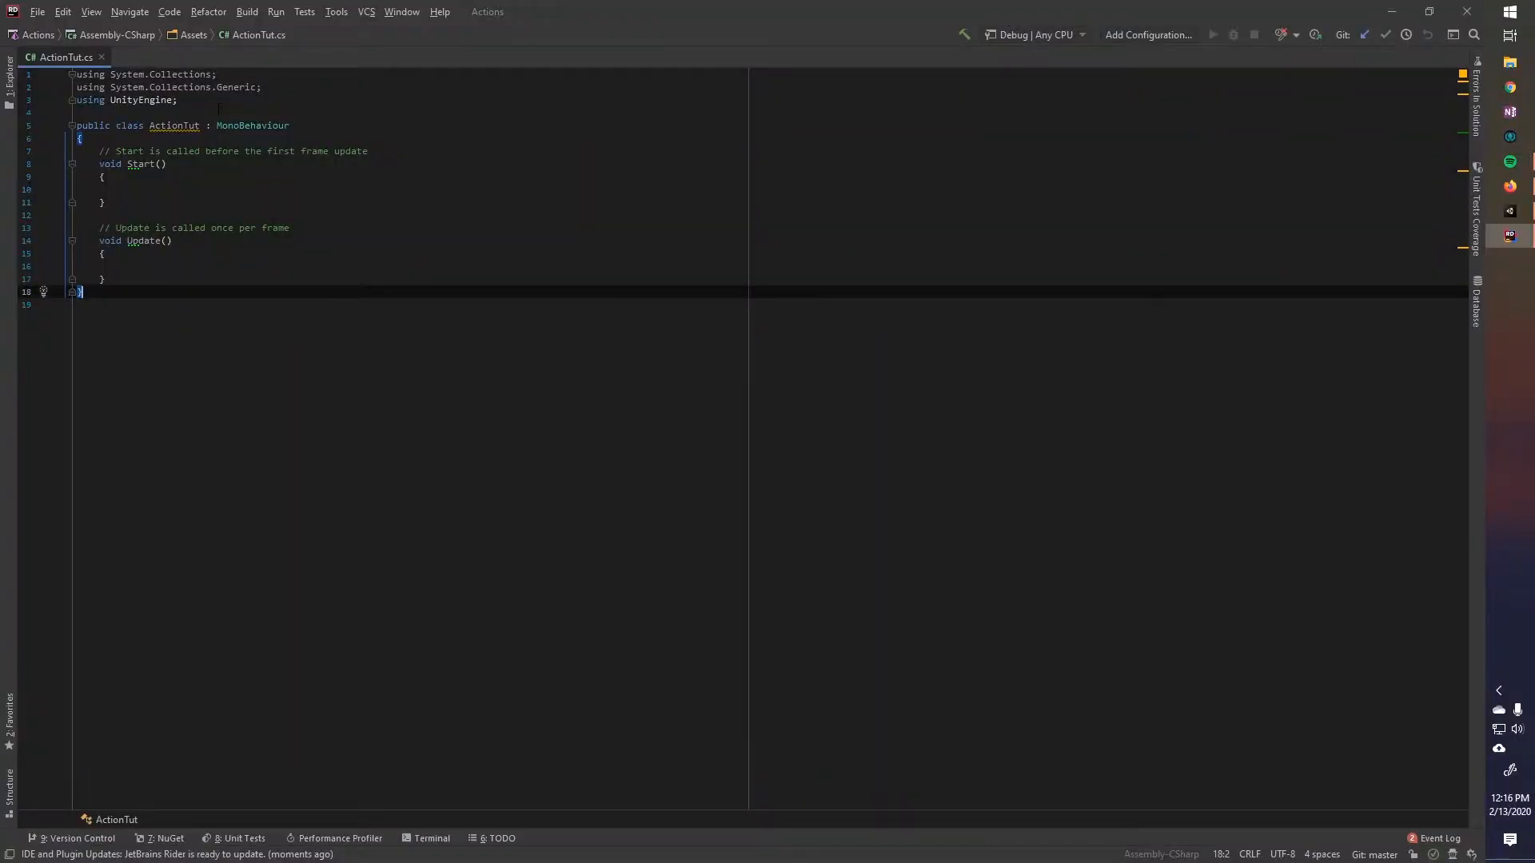
# Step: Add a 'using System;' import below the existing usings
pyautogui.click(221, 108)
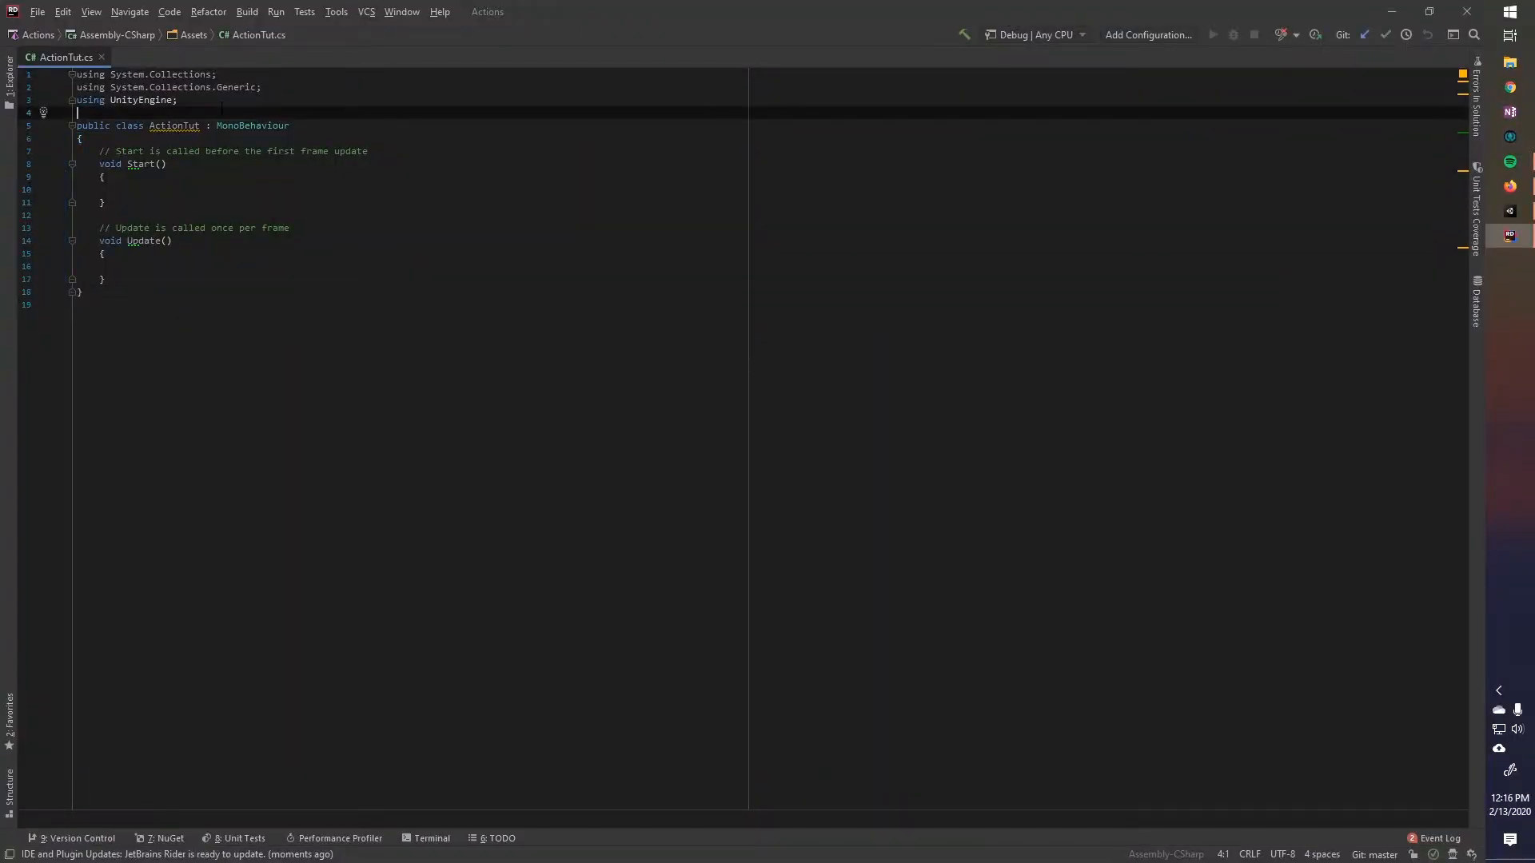
pyautogui.press('Return')
pyautogui.press('Up')
pyautogui.write('using Sys')
pyautogui.press('Return')
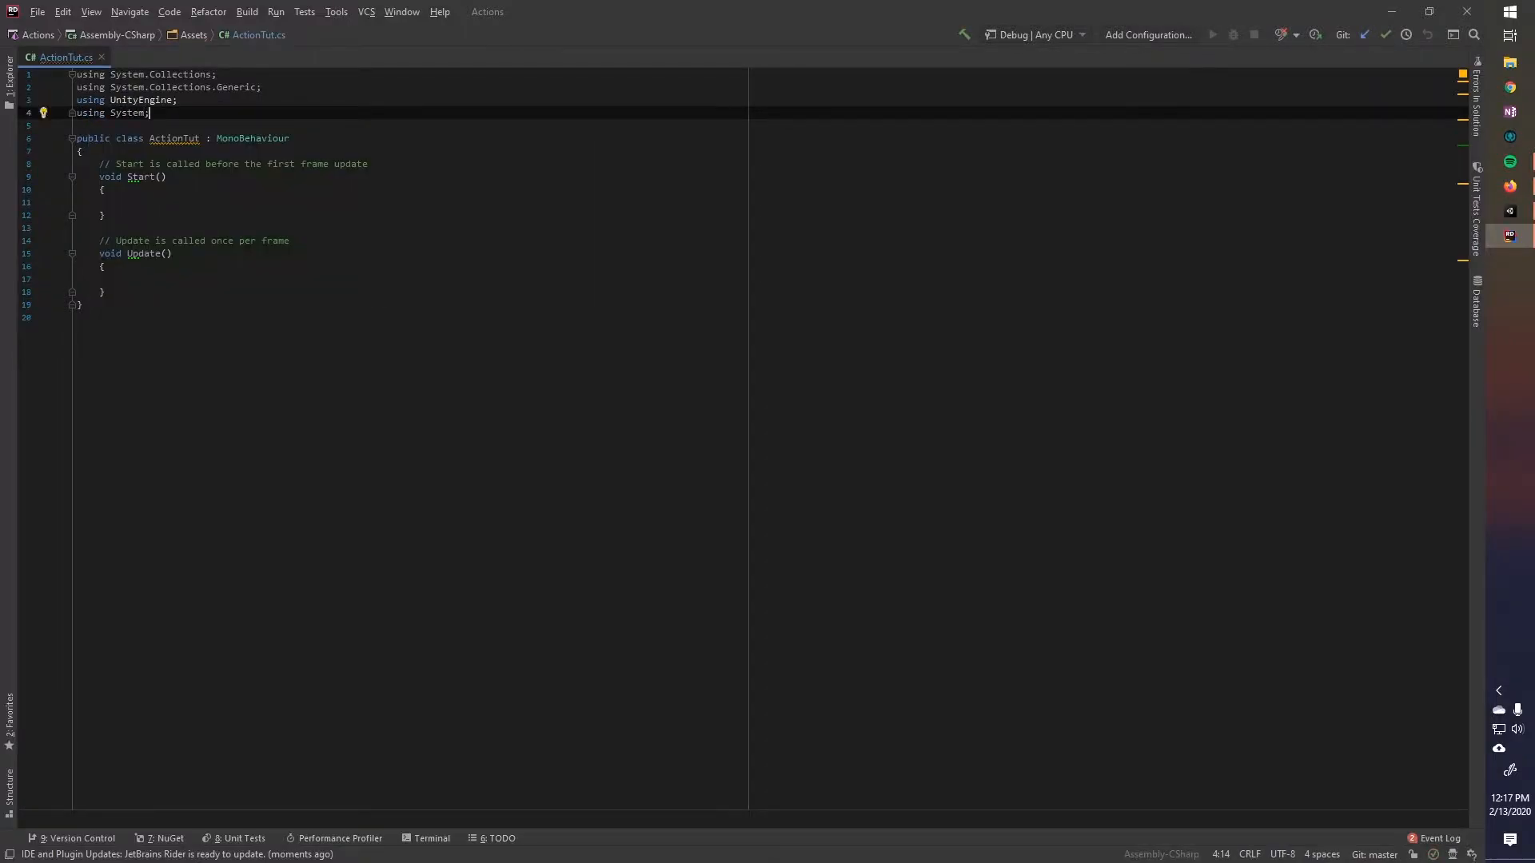
# Step: Declare 'public Action testAction;' inside the ActionTut class
pyautogui.press('Down')
pyautogui.press('Down')
pyautogui.press('Down')
pyautogui.press('Return')
pyautogui.press('Return')
pyautogui.press('Up')
pyautogui.write('public Action testAction;')
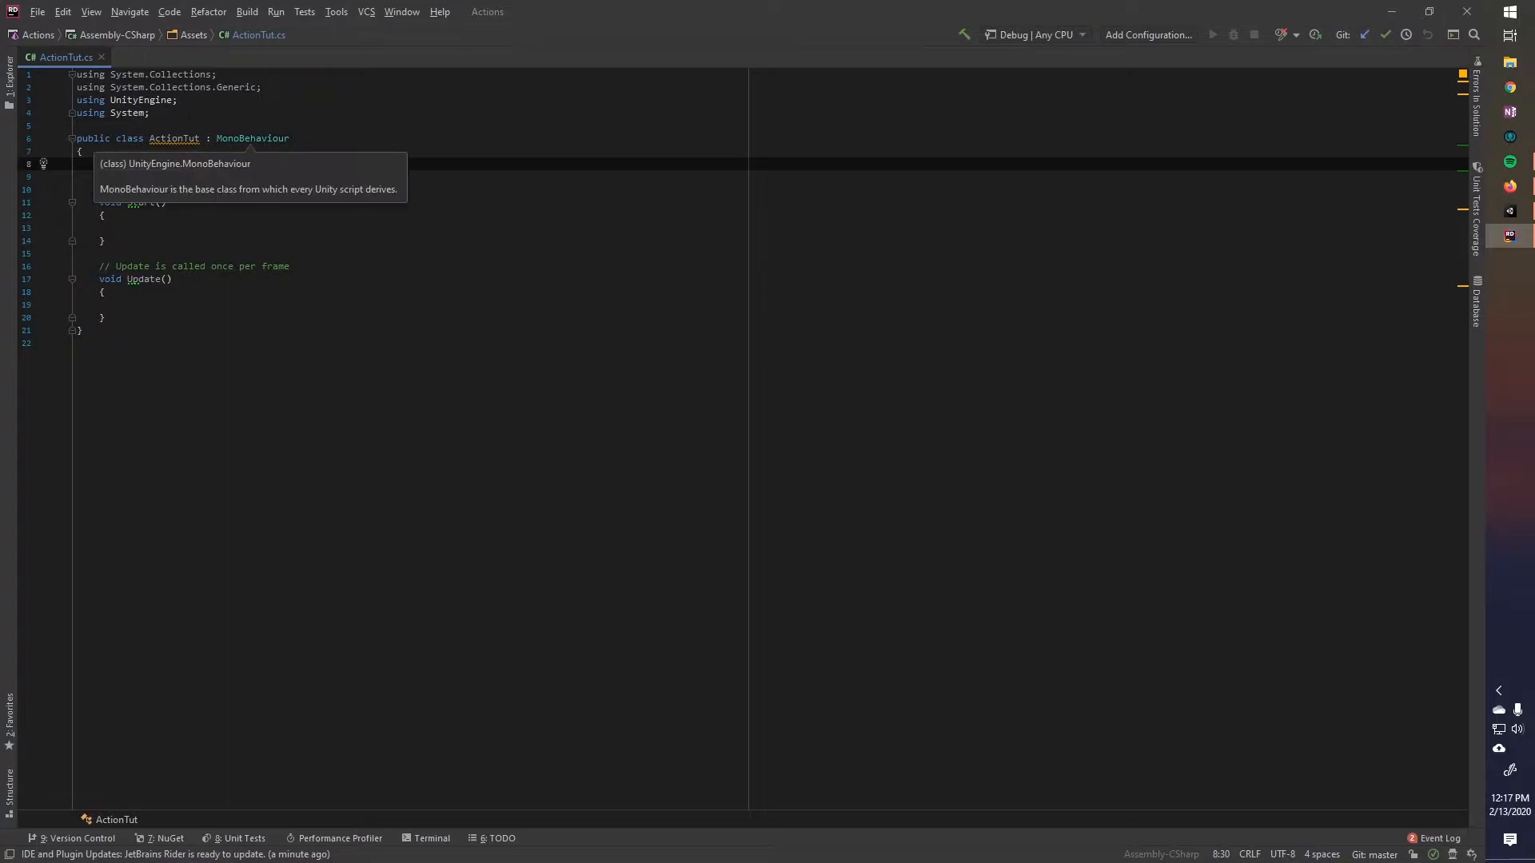
pyautogui.doubleClick(128, 114)
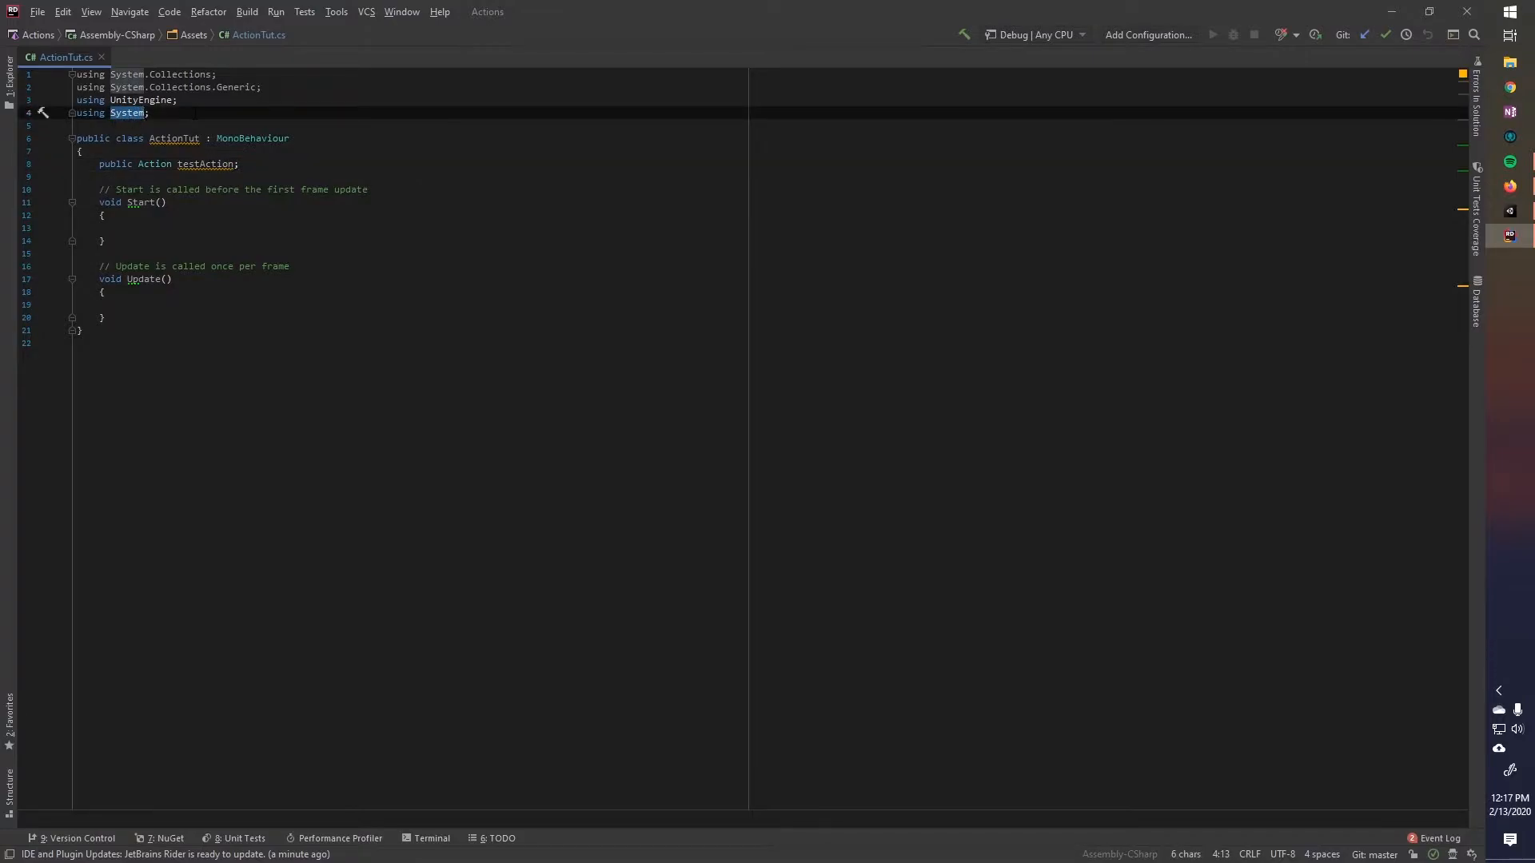
pyautogui.click(194, 112)
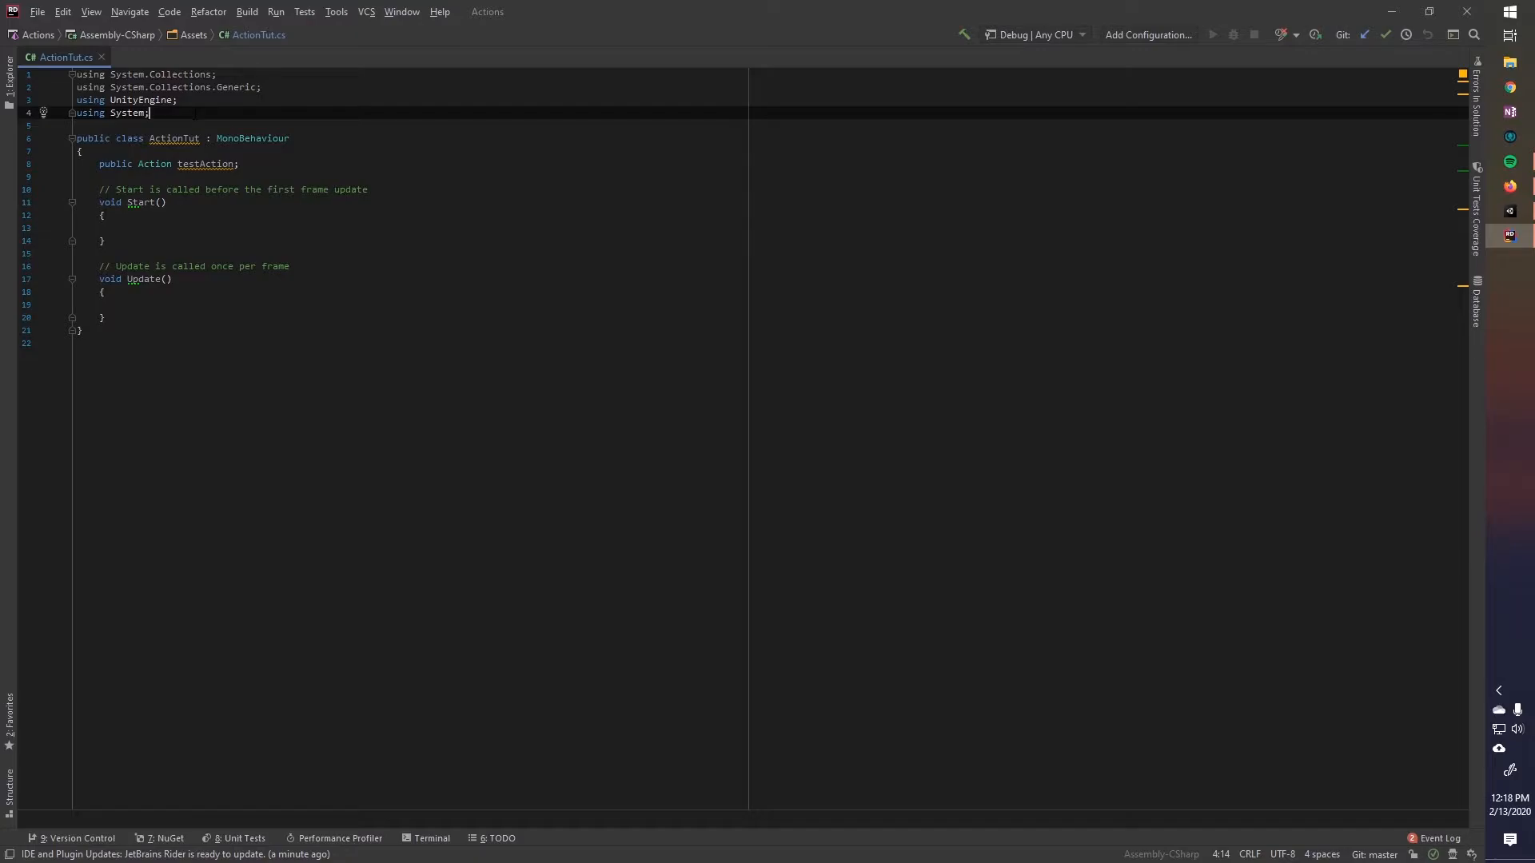
# Step: Add a 'using UnityEngine.Events;' import without a duplicate semicolon
pyautogui.press('Return')
pyautogui.write('u')
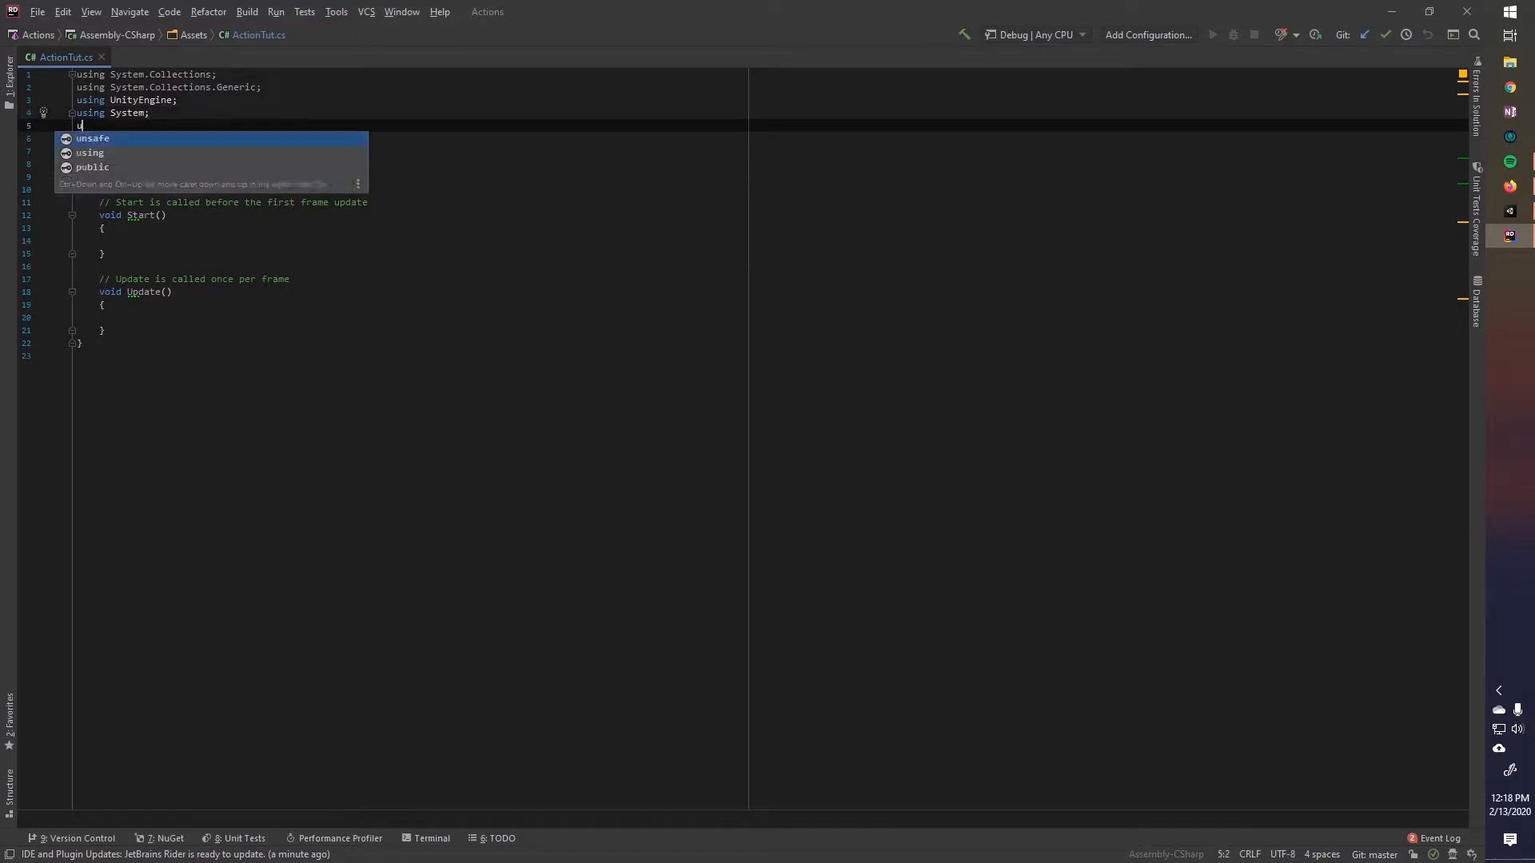
pyautogui.write('sing Unity')
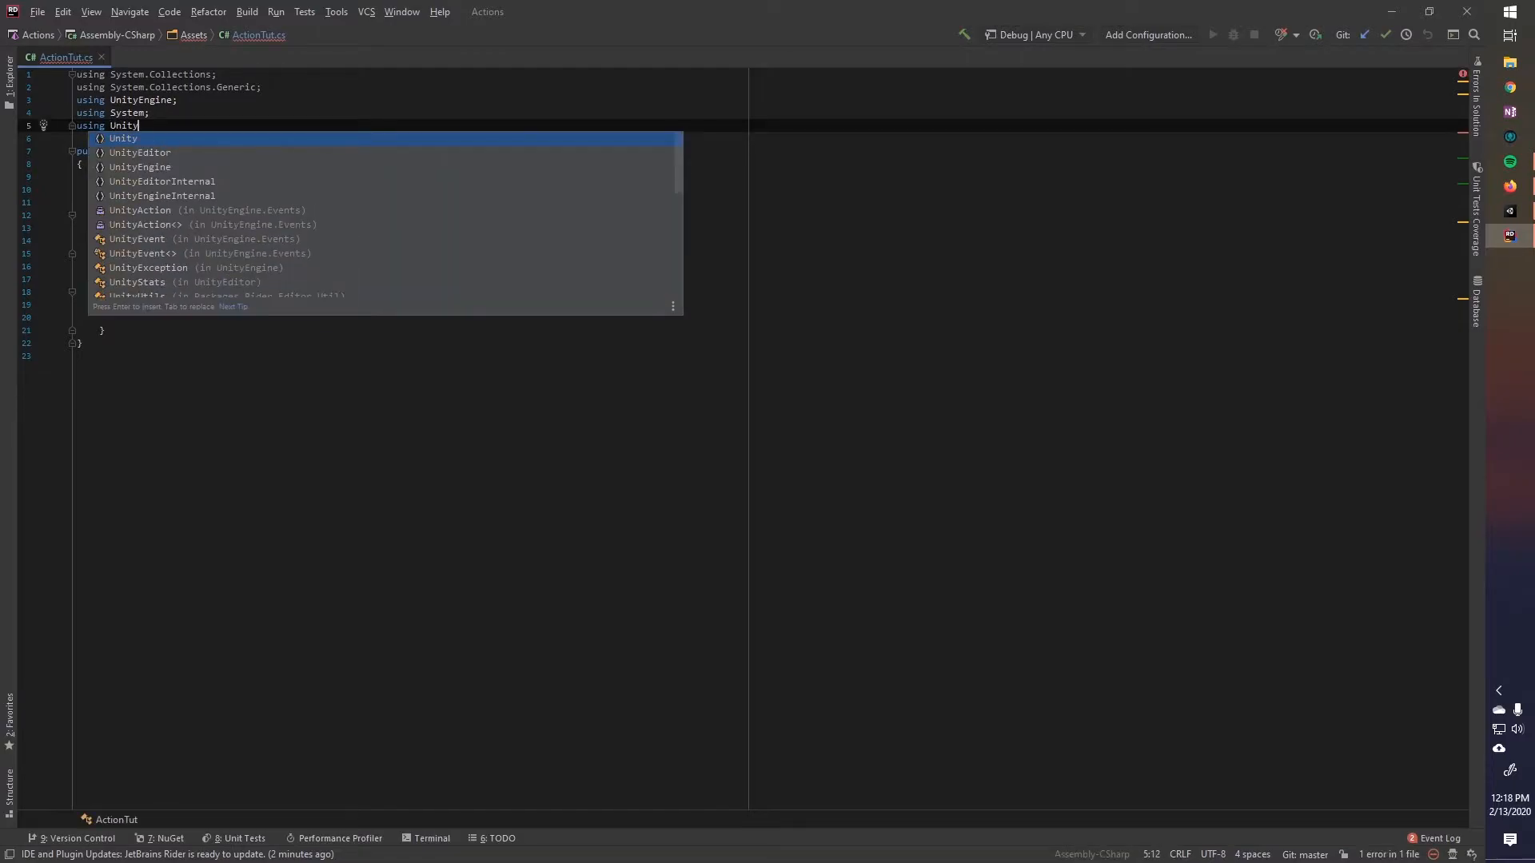
pyautogui.write('Engine.')
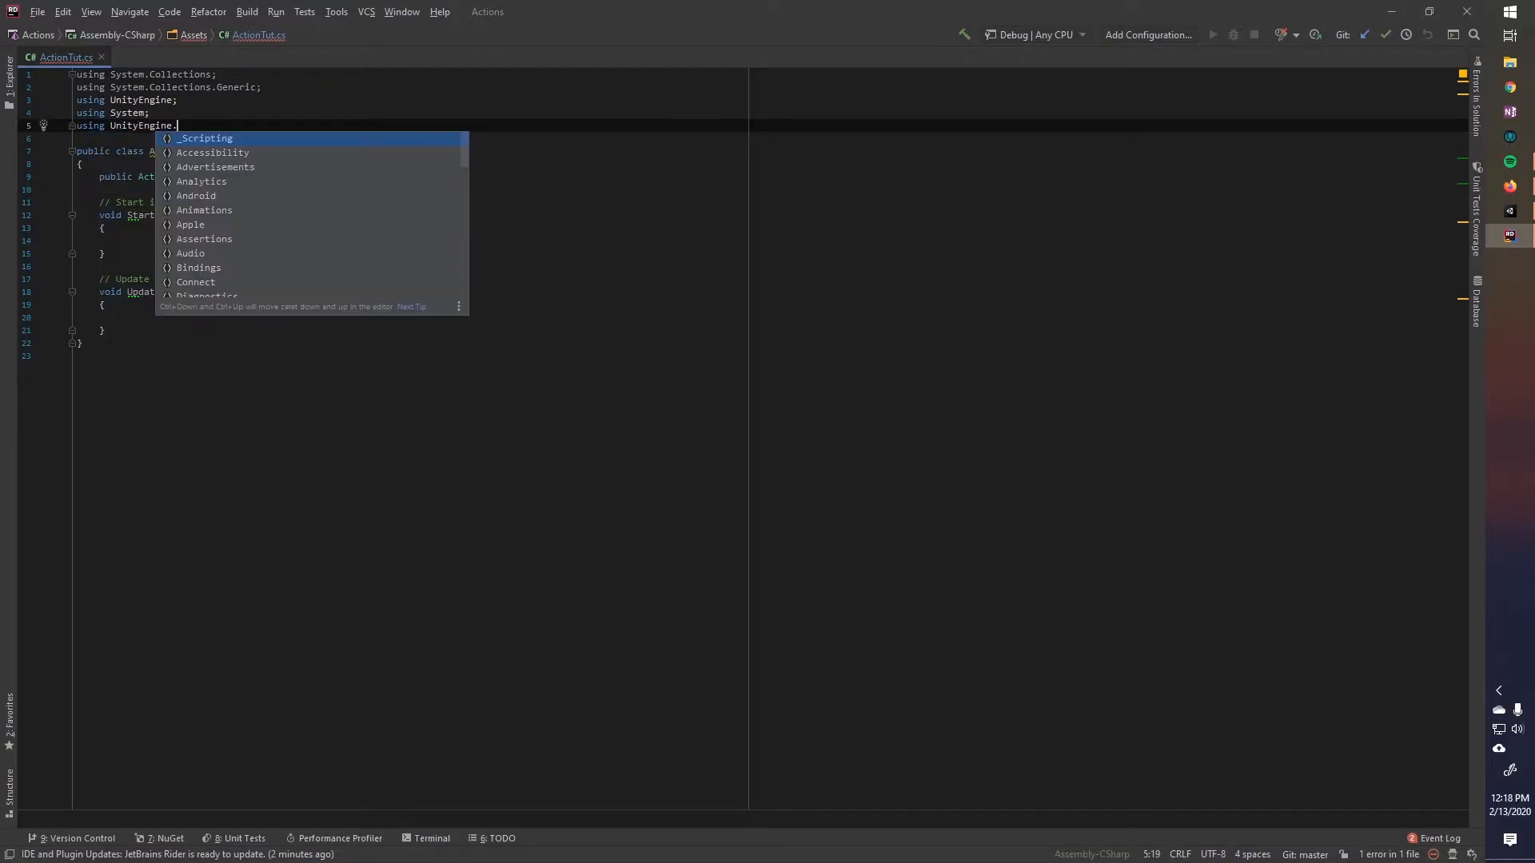
pyautogui.write('Event')
pyautogui.press('Return')
pyautogui.write(';;')
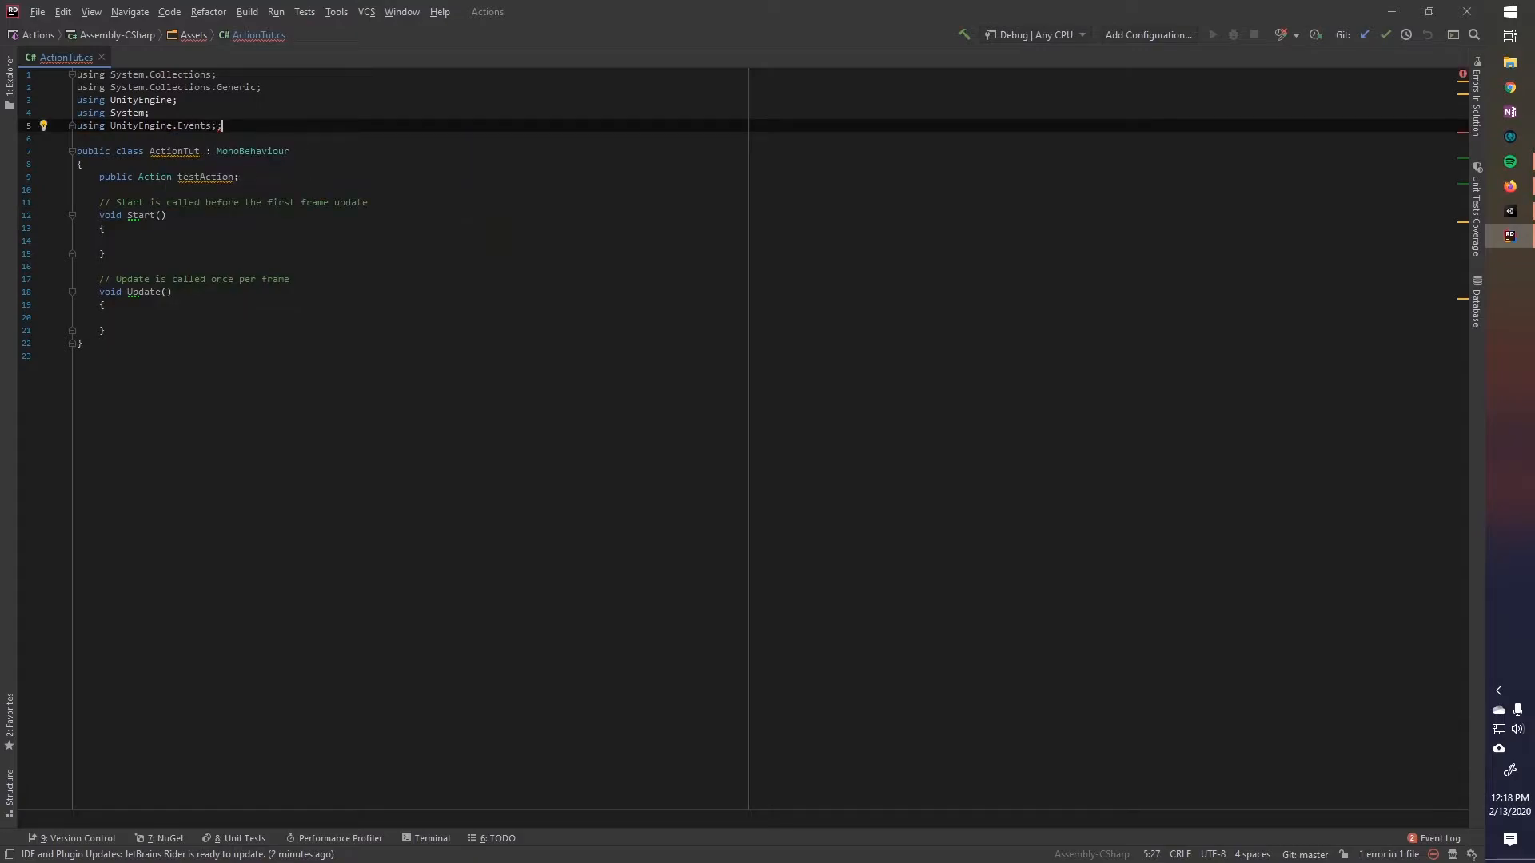
pyautogui.press('BackSpace')
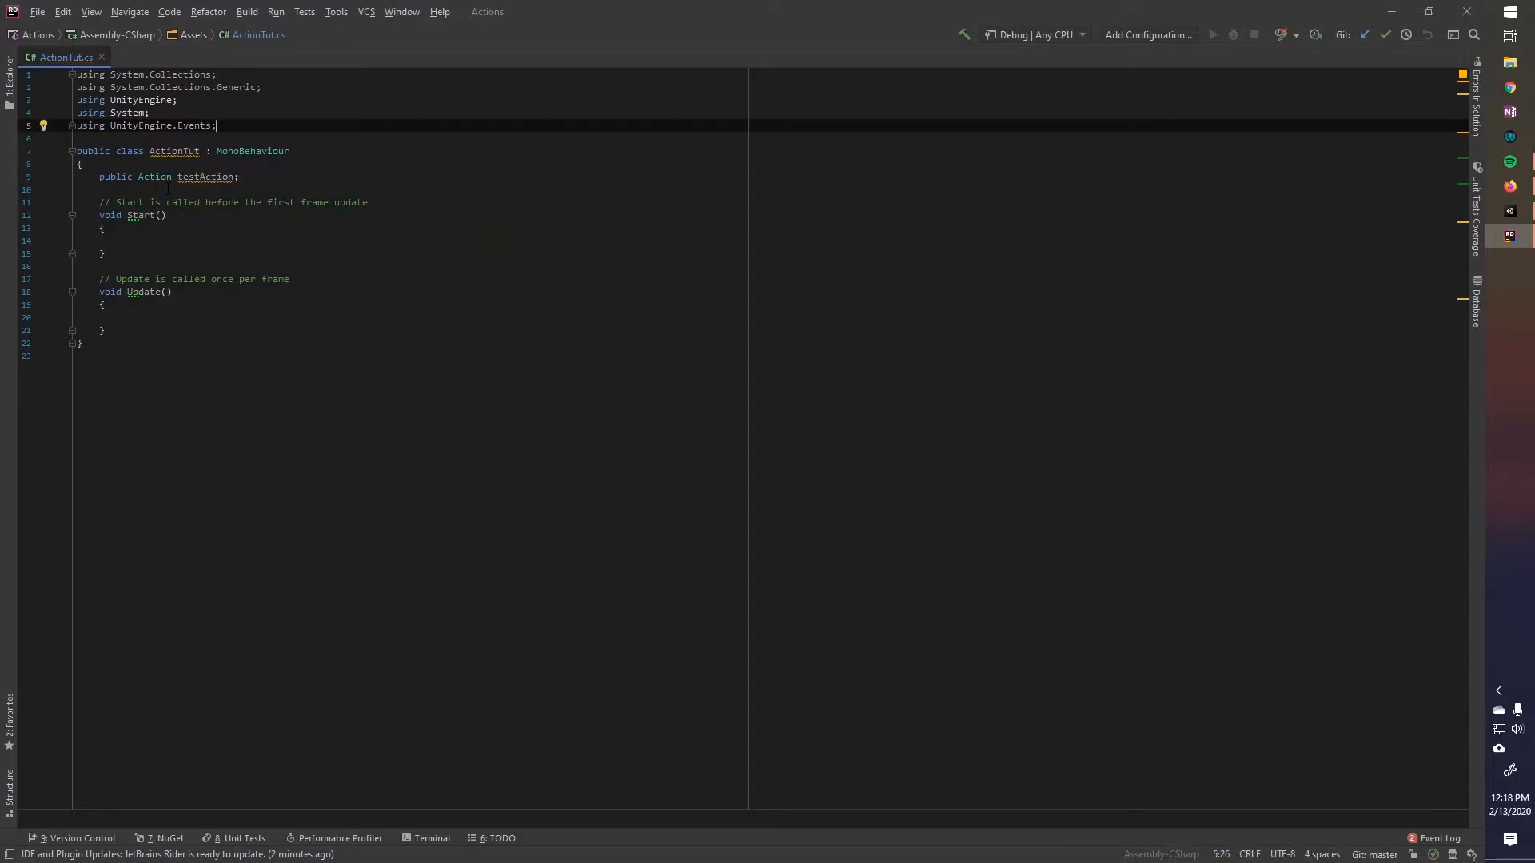
# Step: Change the field type from Action to UnityAction on line 9
pyautogui.click(136, 175)
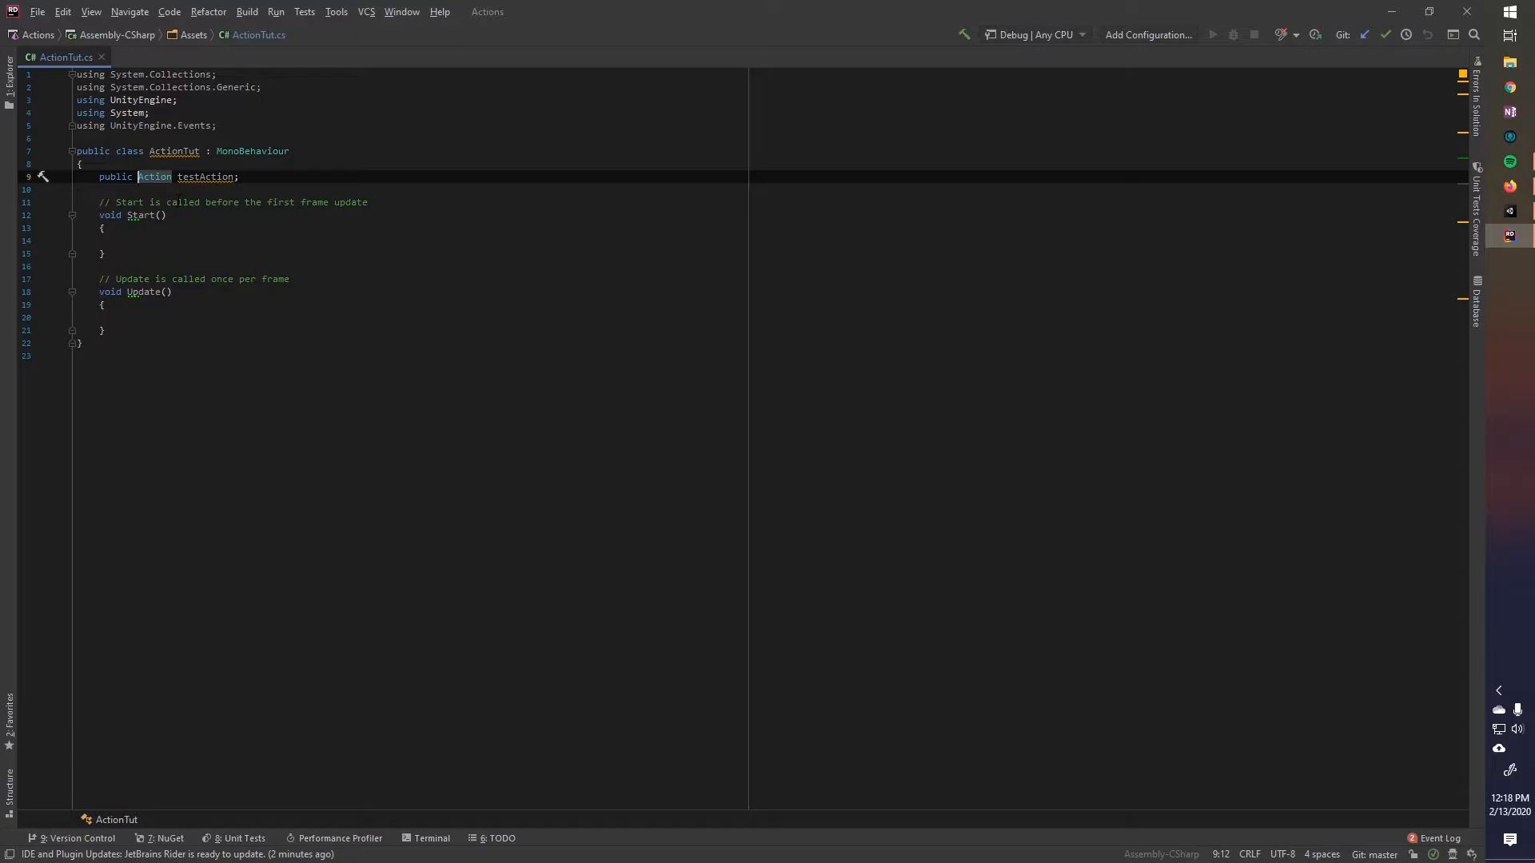
pyautogui.write('Unity')
pyautogui.press('Escape')
pyautogui.press('BackSpace')
pyautogui.press('BackSpace')
pyautogui.press('BackSpace')
pyautogui.write('ity')
pyautogui.press('Escape')
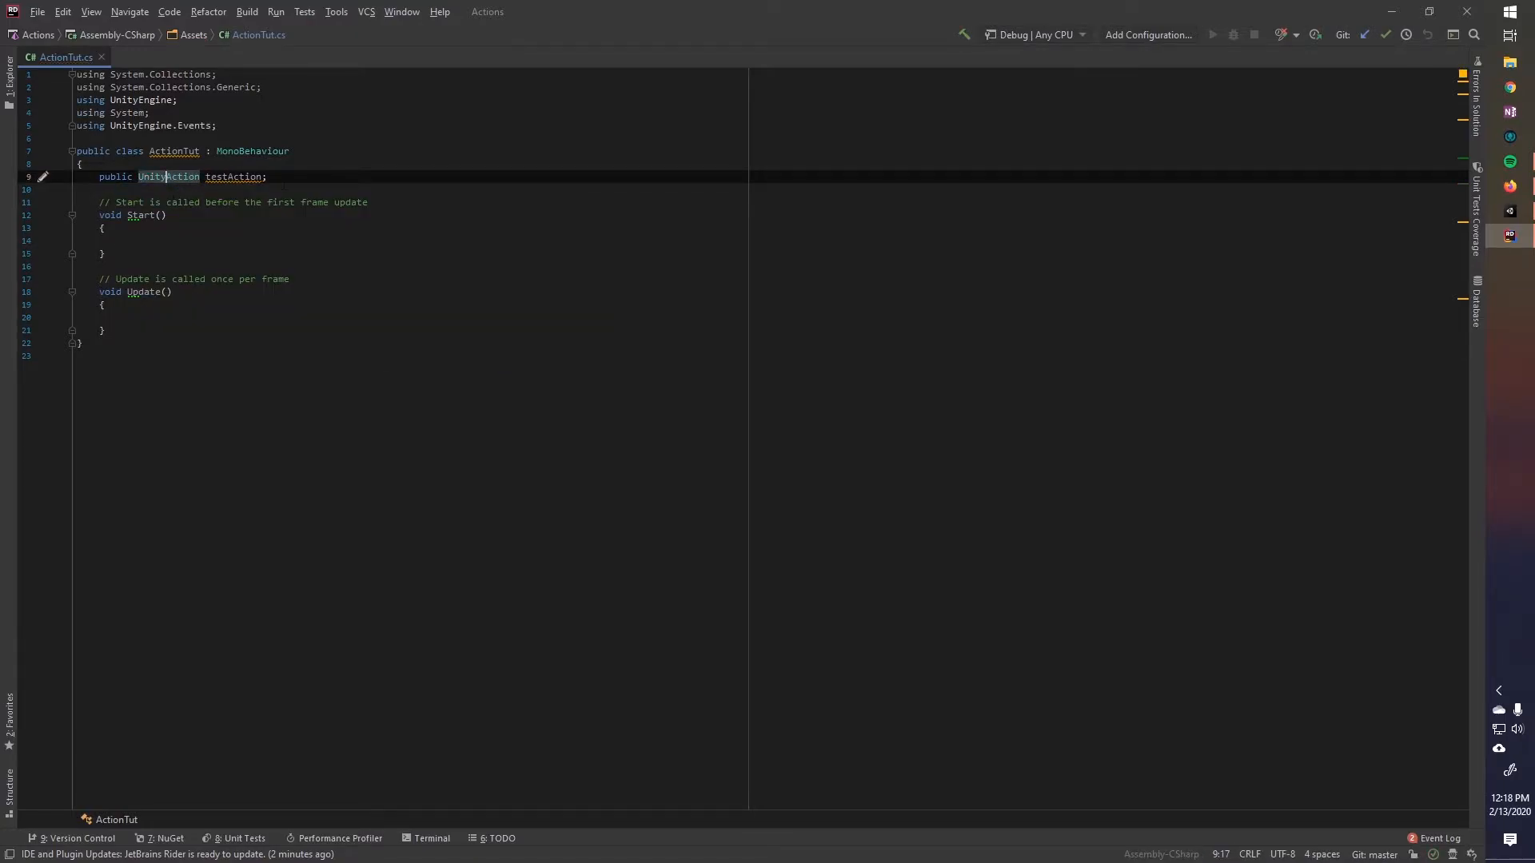
pyautogui.press('Down')
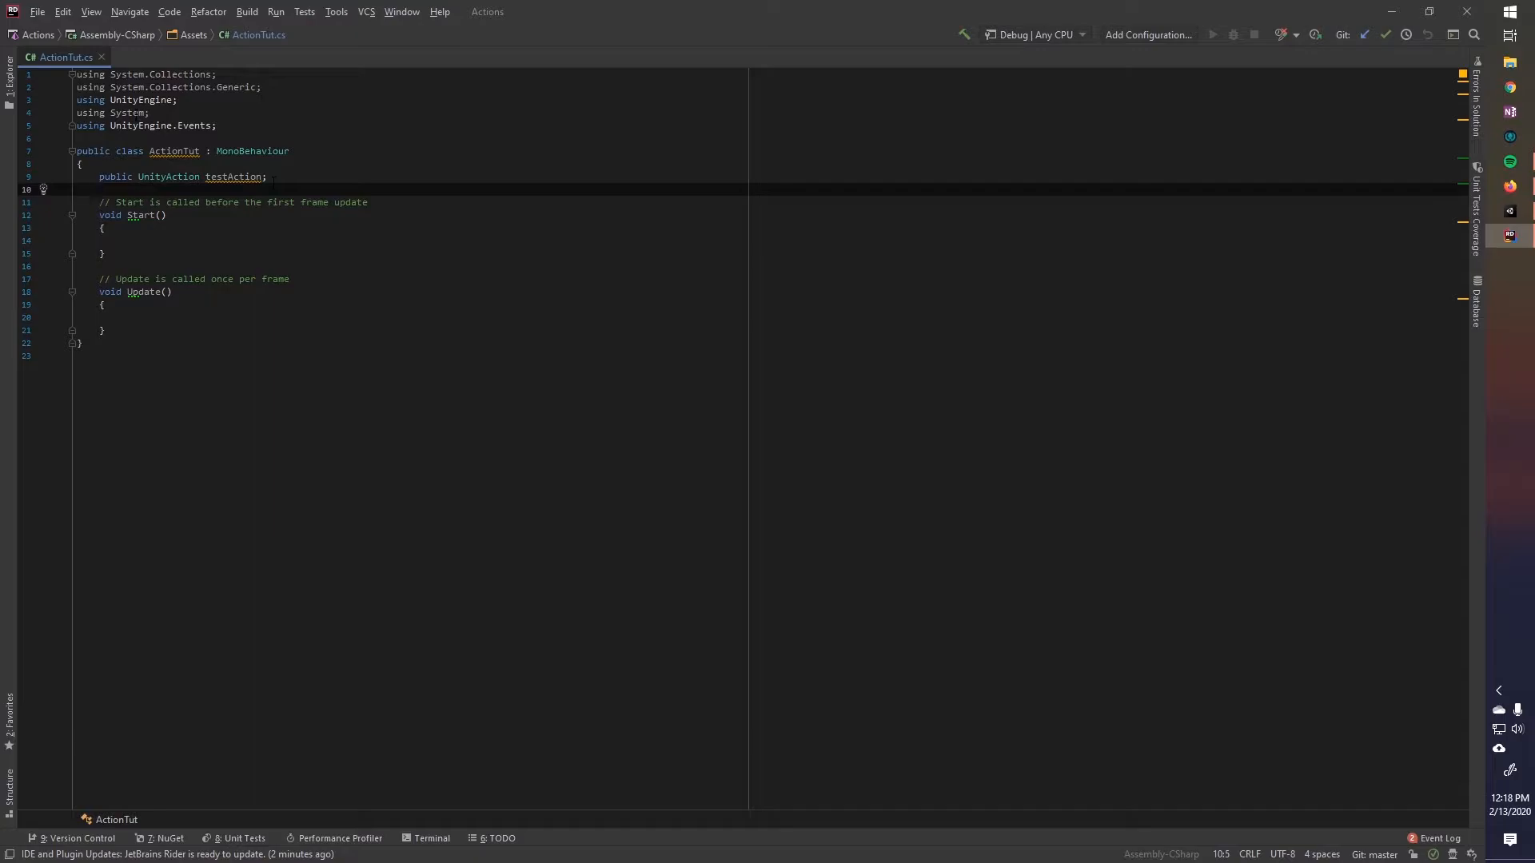
# Step: Remove the unused 'using System;' line and return to the field line
pyautogui.click(69, 115)
pyautogui.hotkey('ctrl', 'x')
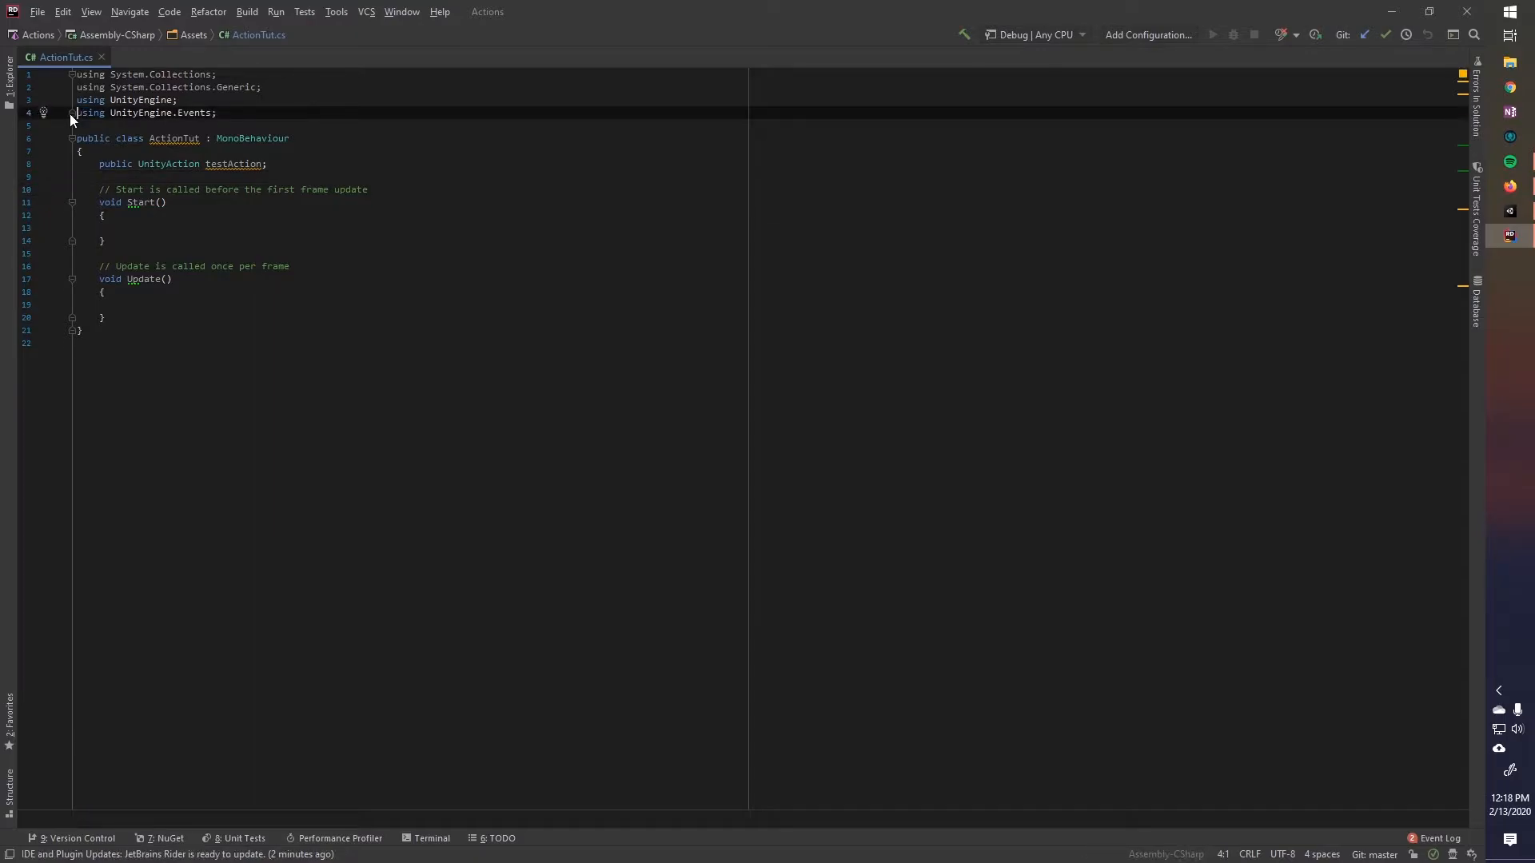
pyautogui.click(351, 164)
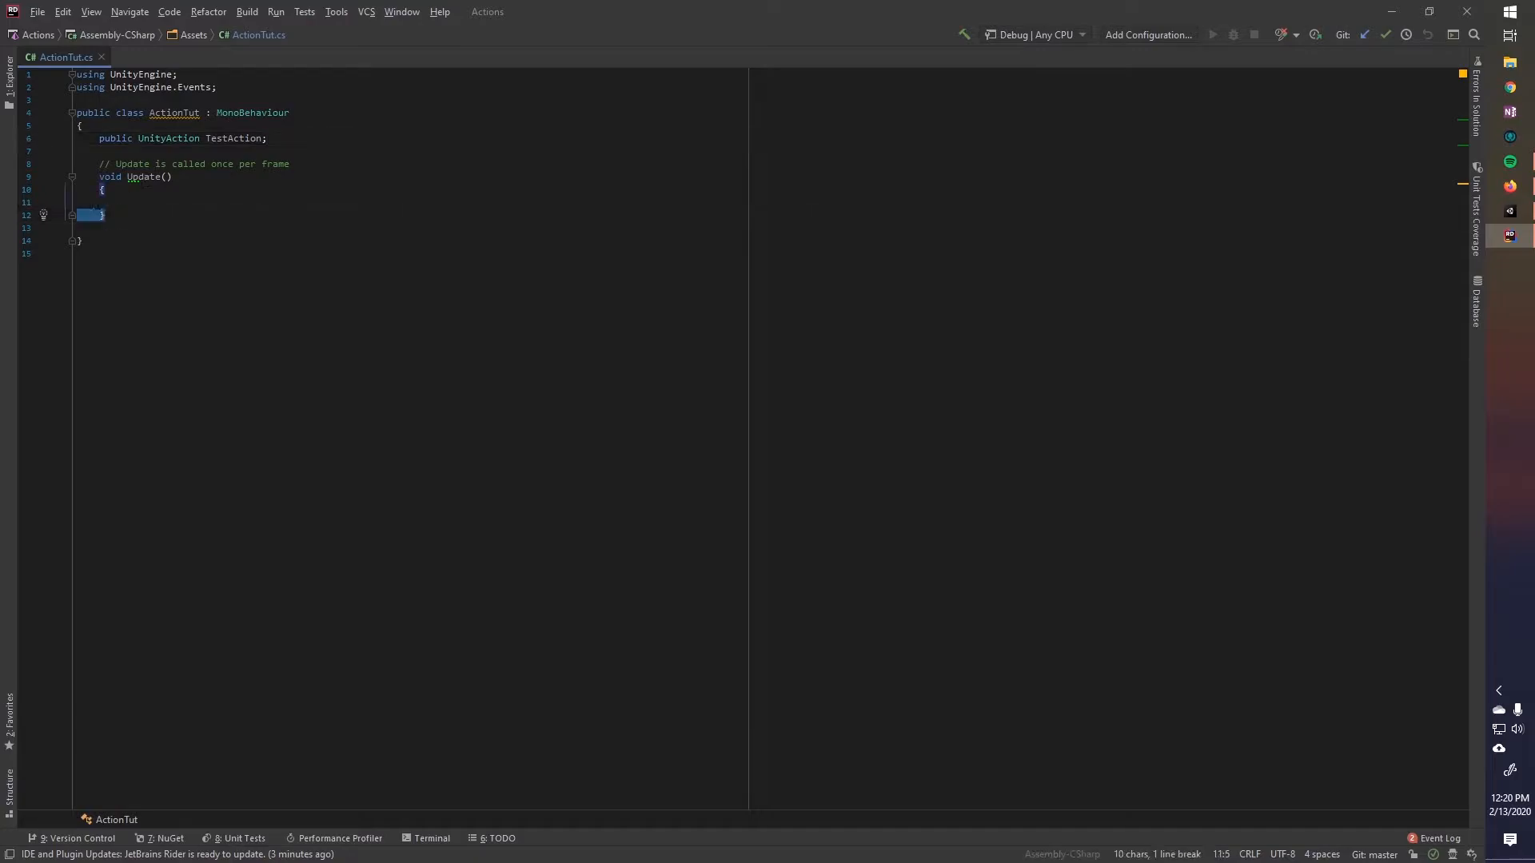
# Step: Select the Update method, then open new lines after its closing brace for another member
pyautogui.moveTo(109, 215); pyautogui.dragTo(79, 176)
pyautogui.click(182, 177)
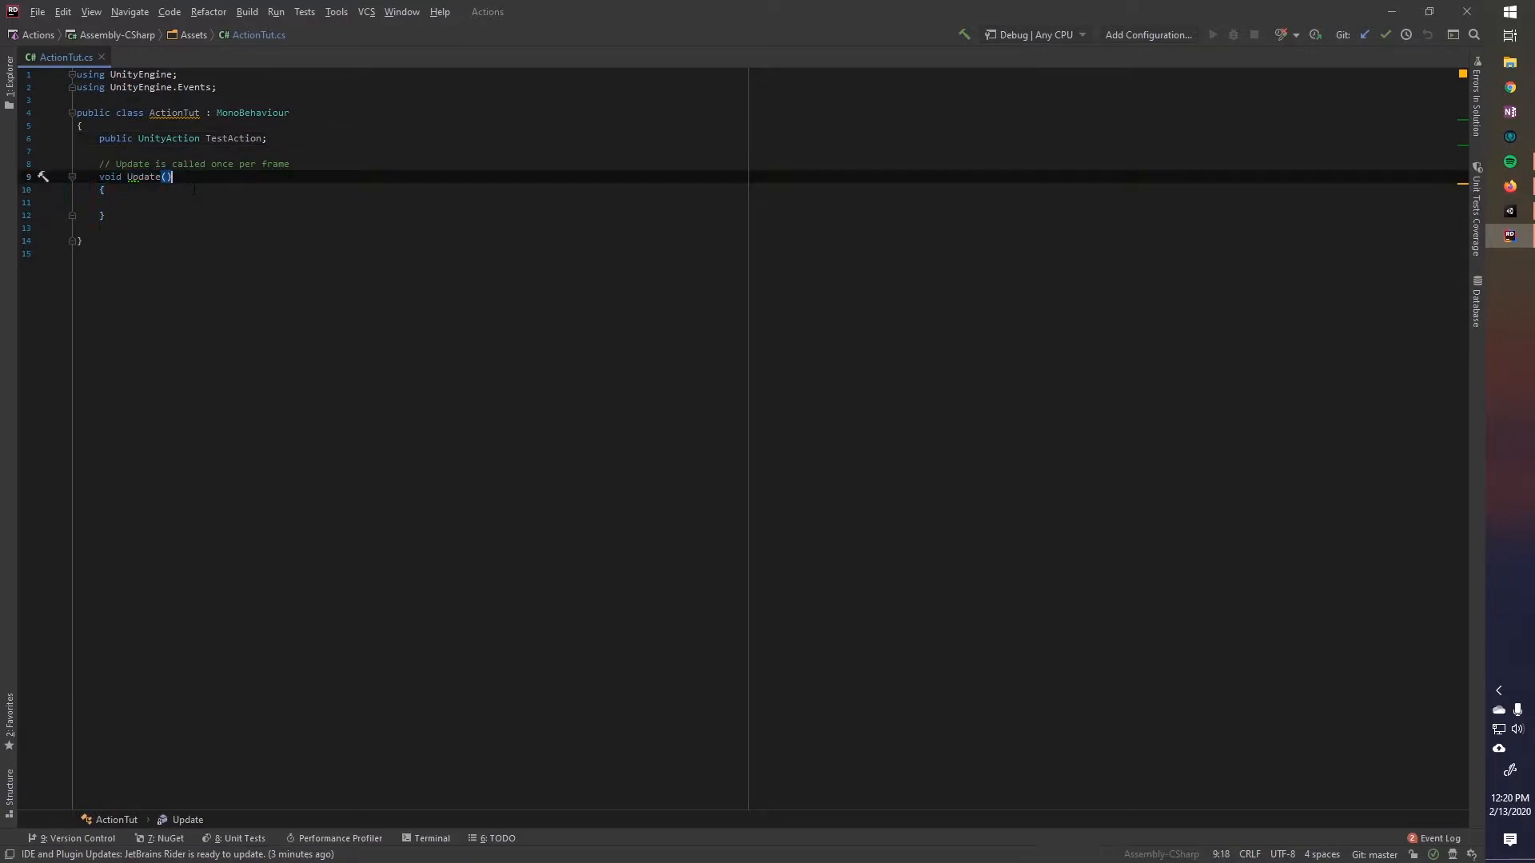
pyautogui.click(191, 218)
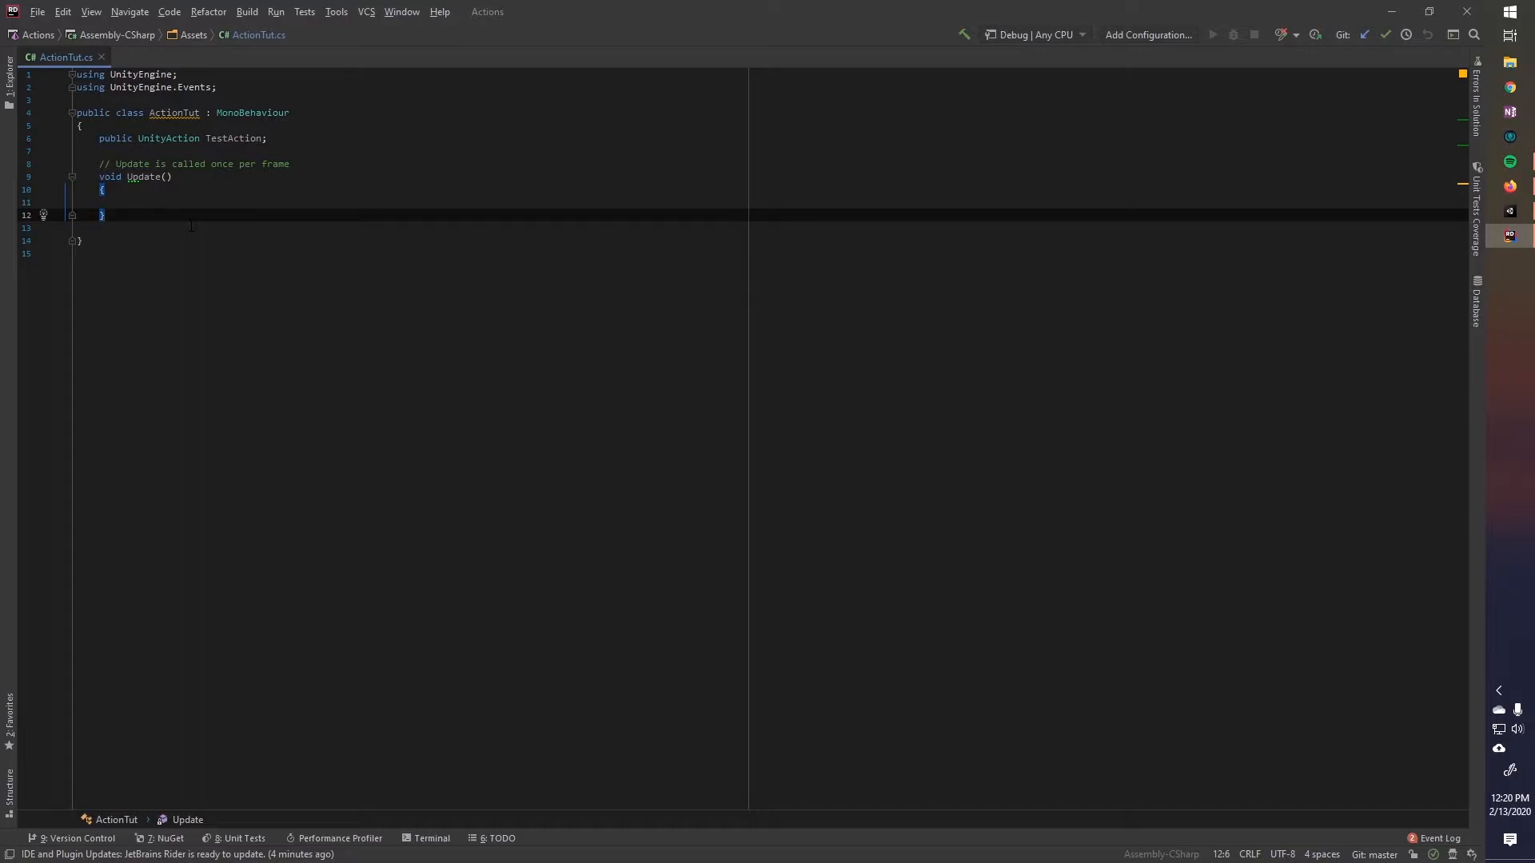
pyautogui.press('Return')
pyautogui.press('Return')
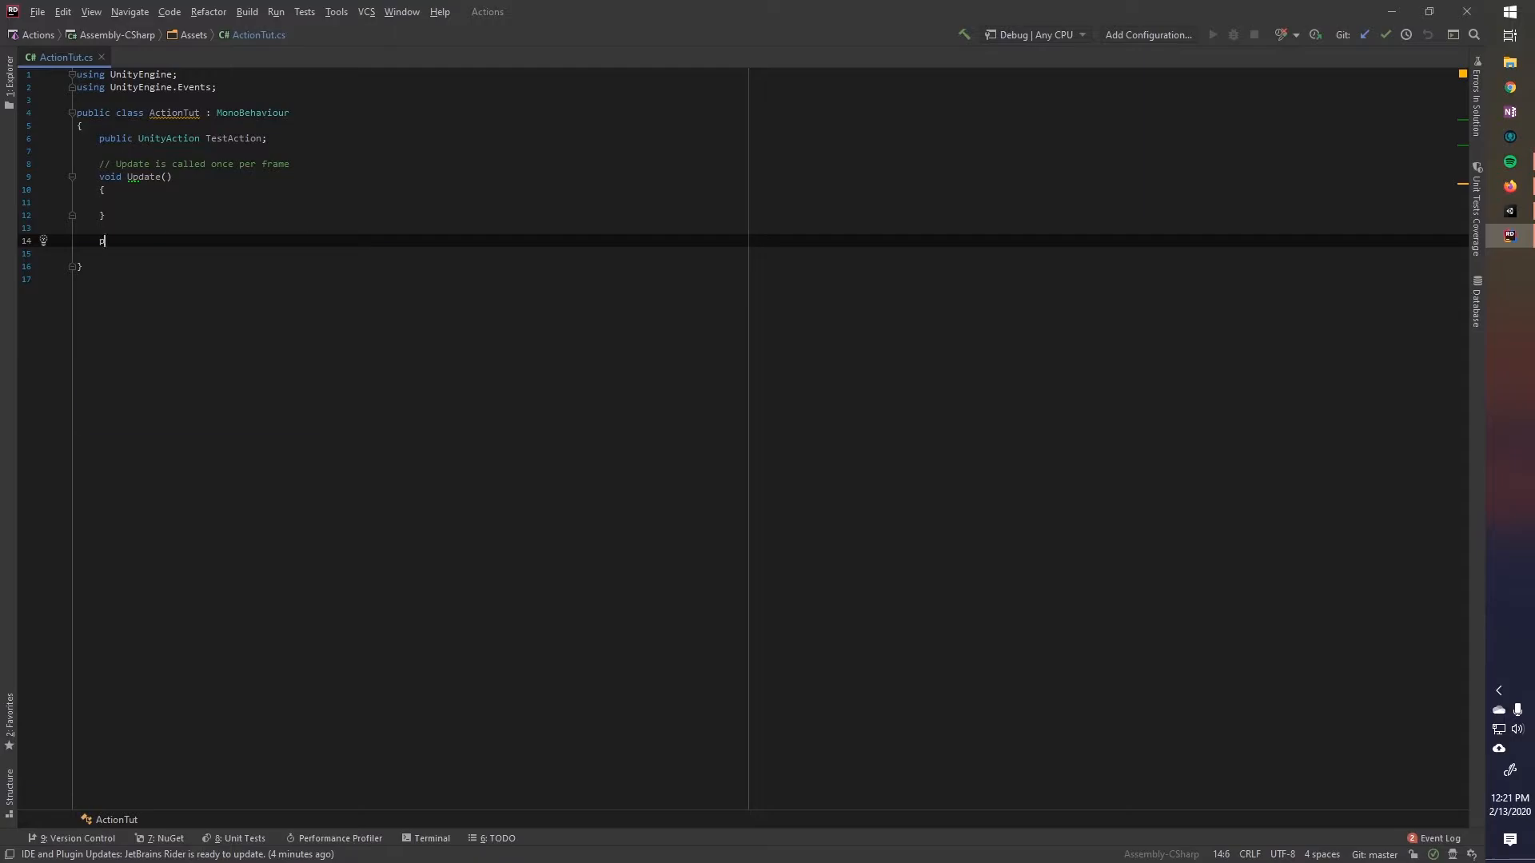
pyautogui.write('private ')
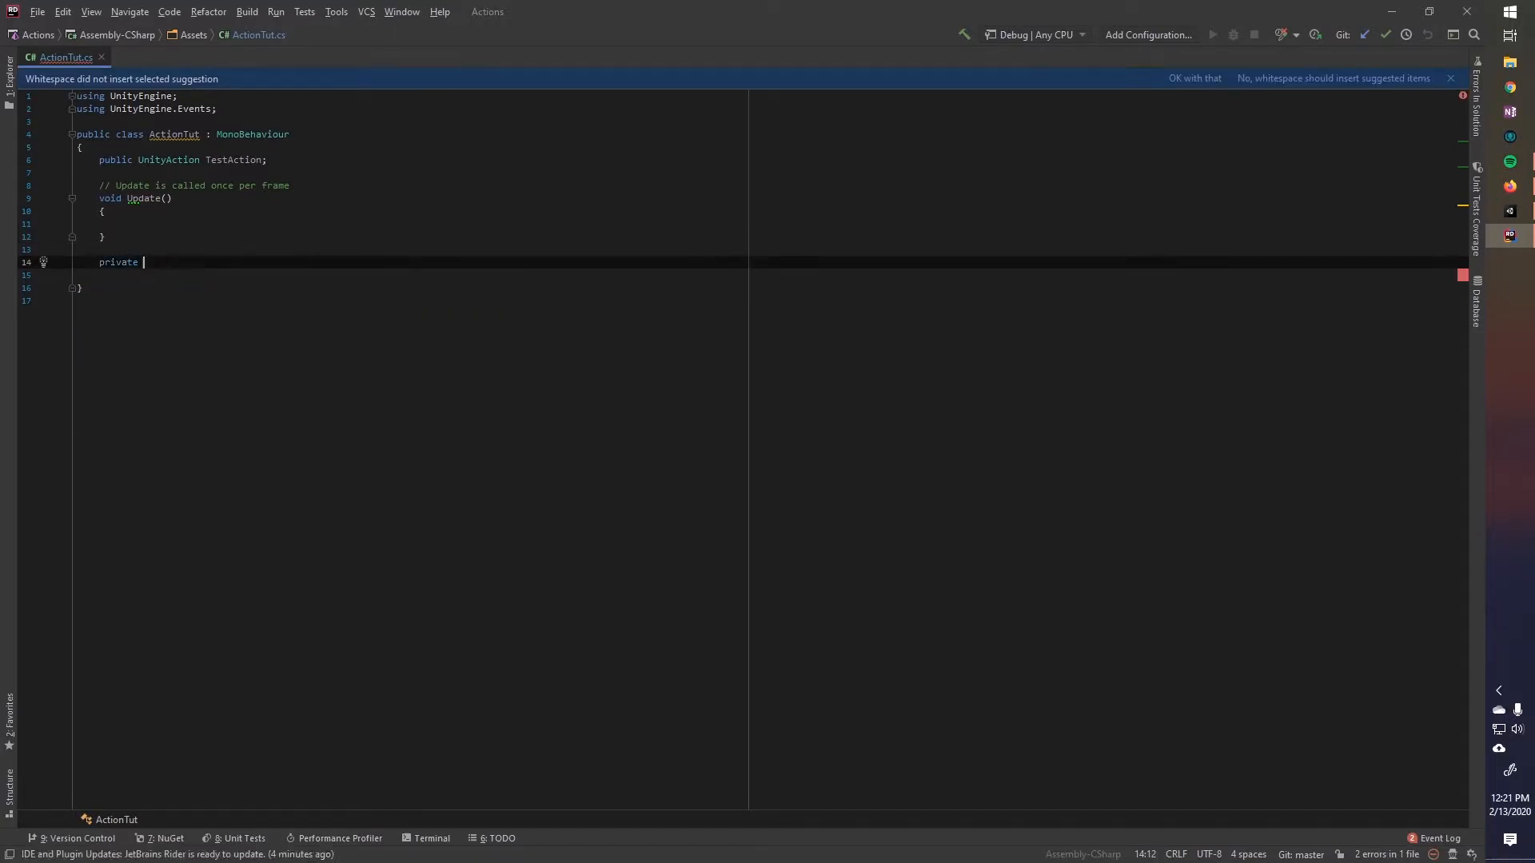
pyautogui.write('void Test')
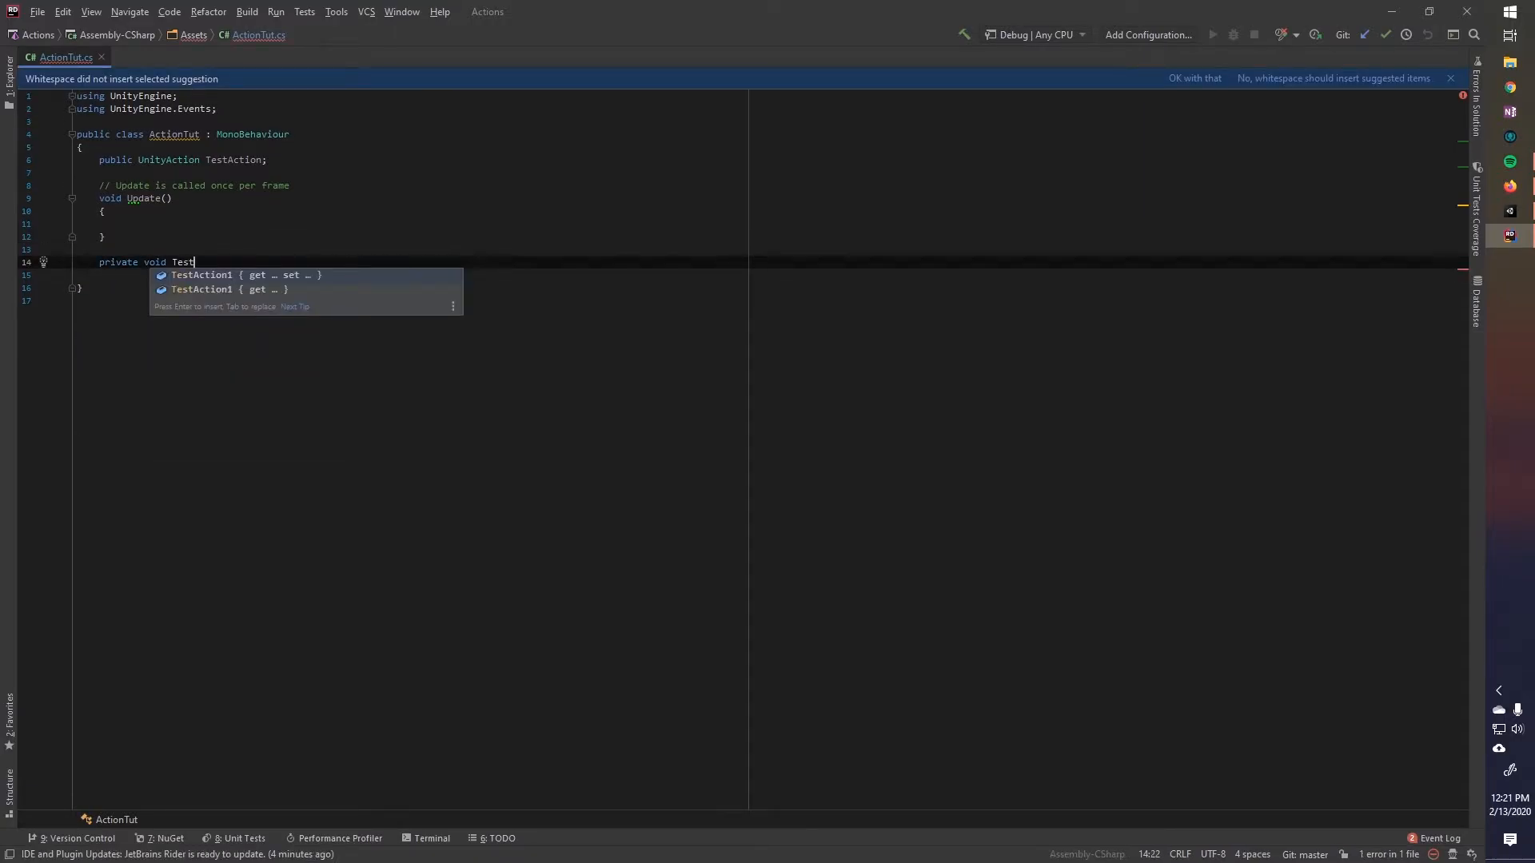
pyautogui.write('ActionHandler()')
# Step: Write 'private void TestActionHandler() { Debug.Log("Clicked!"); }' below Update
pyautogui.press('Return')
pyautogui.write('{')
pyautogui.press('Return')
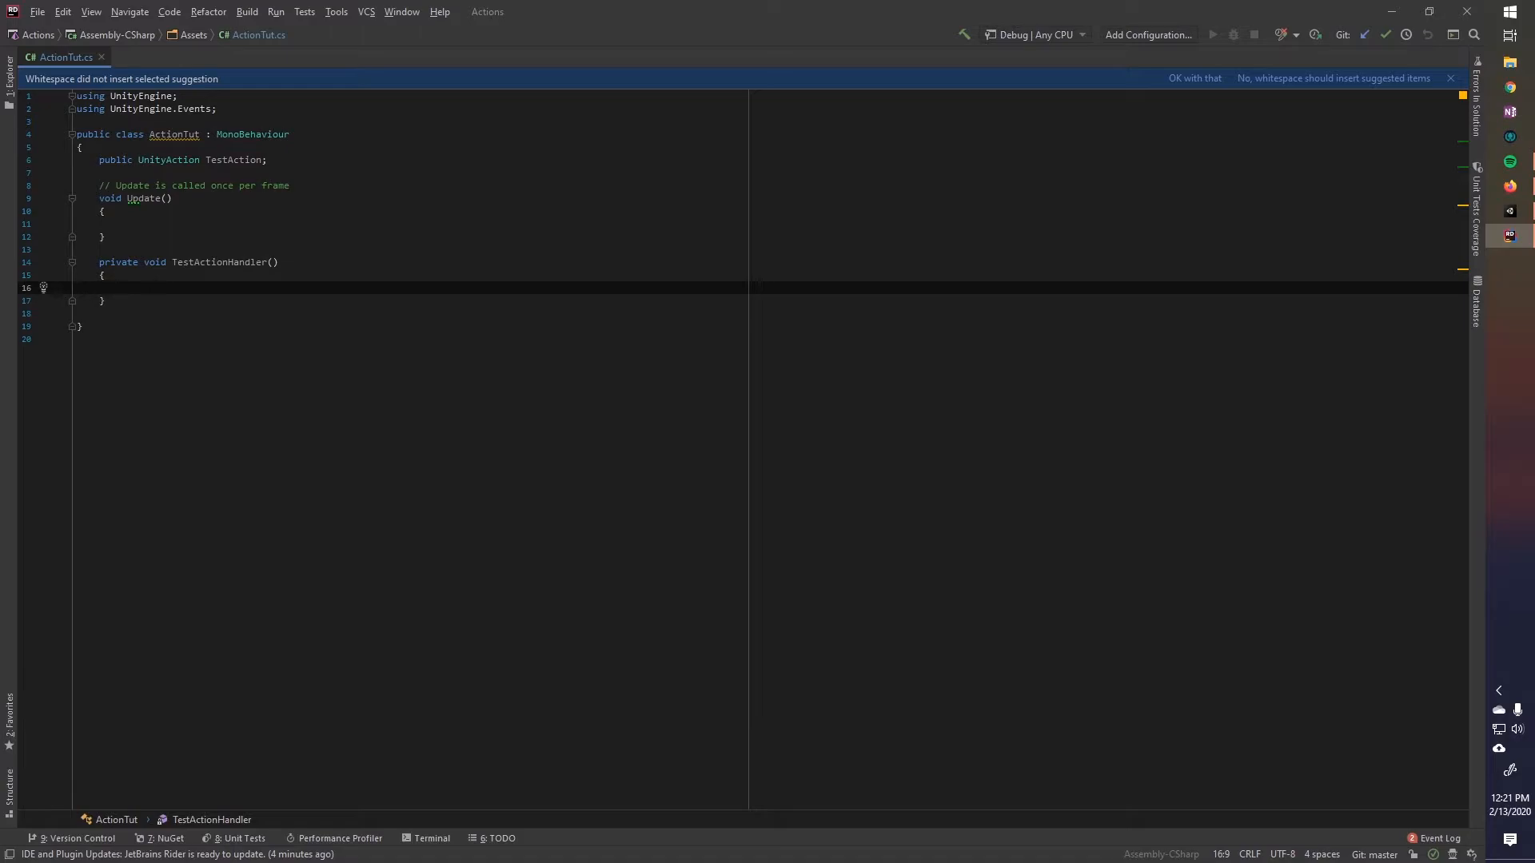
pyautogui.write('Debug.Log("')
pyautogui.write('Clicked')
pyautogui.press('BackSpace')
pyautogui.write('!')
# Step: Open blank lines above Update for a new method
pyautogui.press('Up')
pyautogui.press('Up')
pyautogui.press('Up')
pyautogui.press('Up')
pyautogui.press('Up')
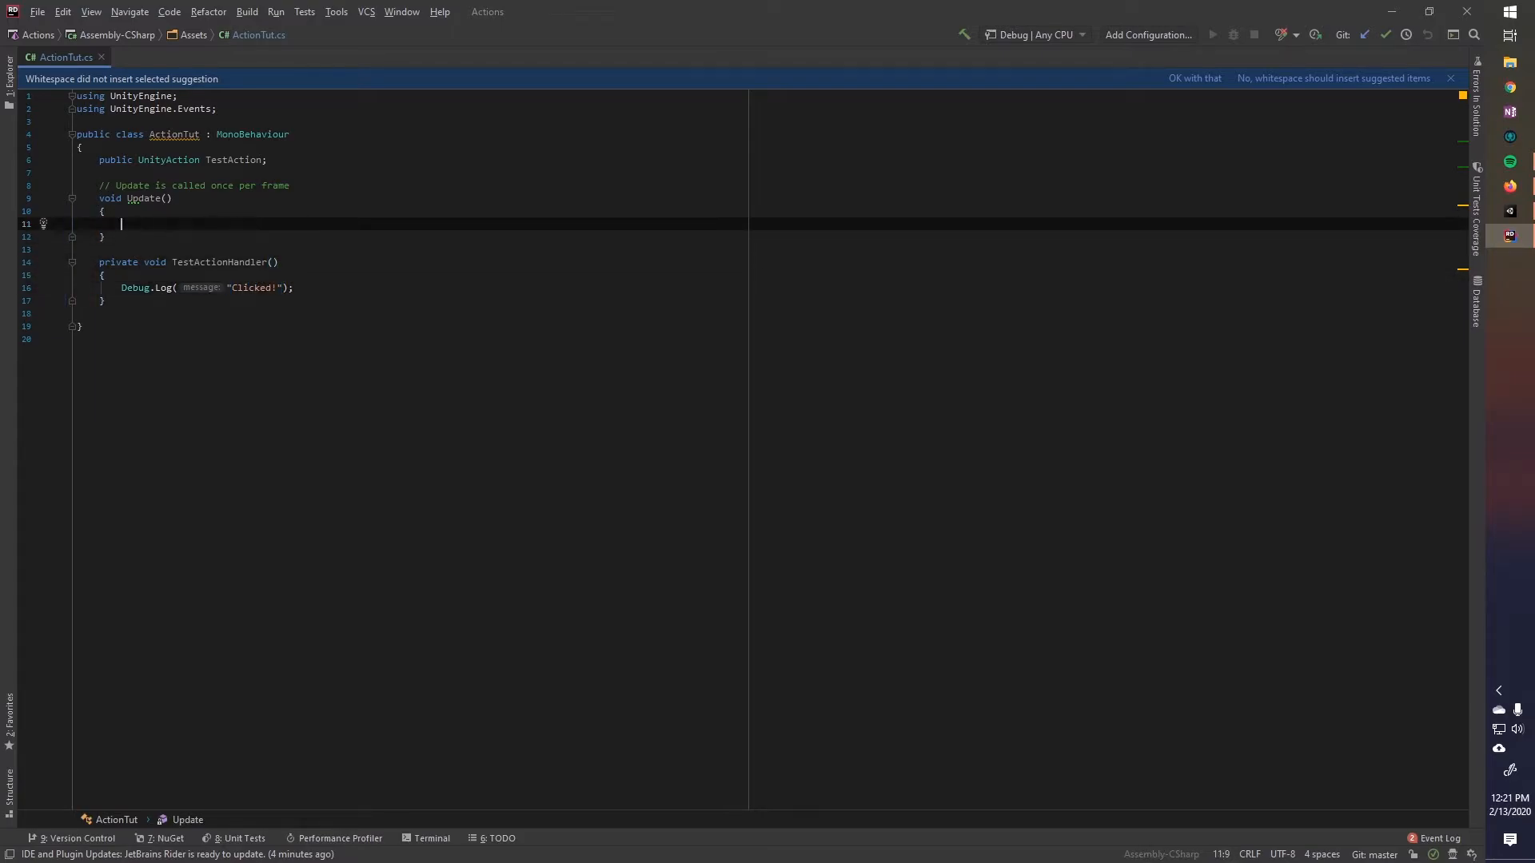
pyautogui.press('Up')
pyautogui.press('Up')
pyautogui.press('Up')
pyautogui.press('Up')
pyautogui.press('Return')
pyautogui.press('Return')
pyautogui.press('Up')
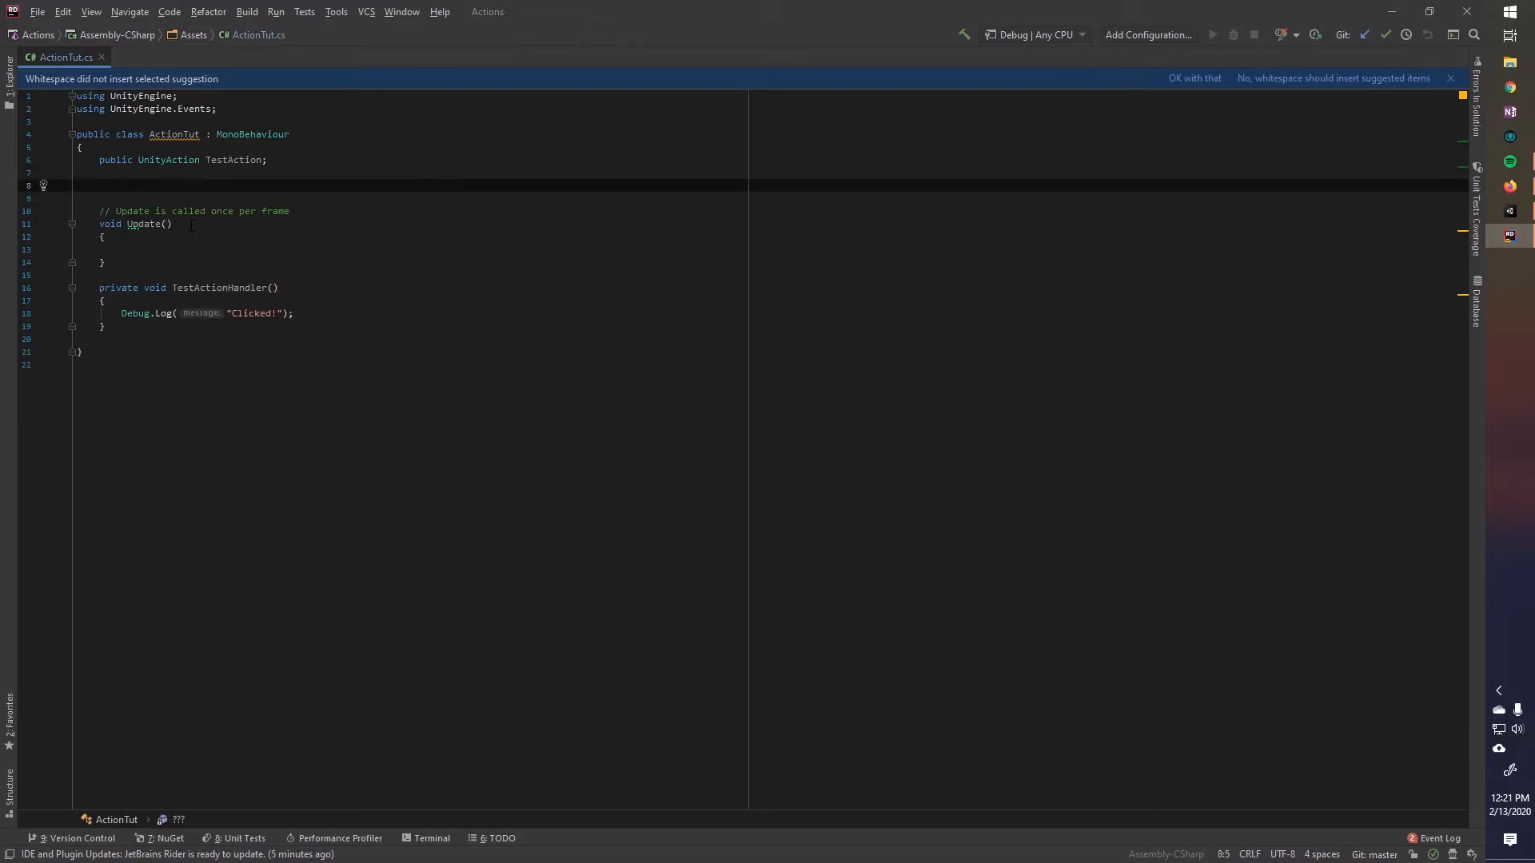
pyautogui.write('private void Awake(){')
# Step: Write Awake() with 'TestAction = TestActionHandler;' via completions
pyautogui.press('Return')
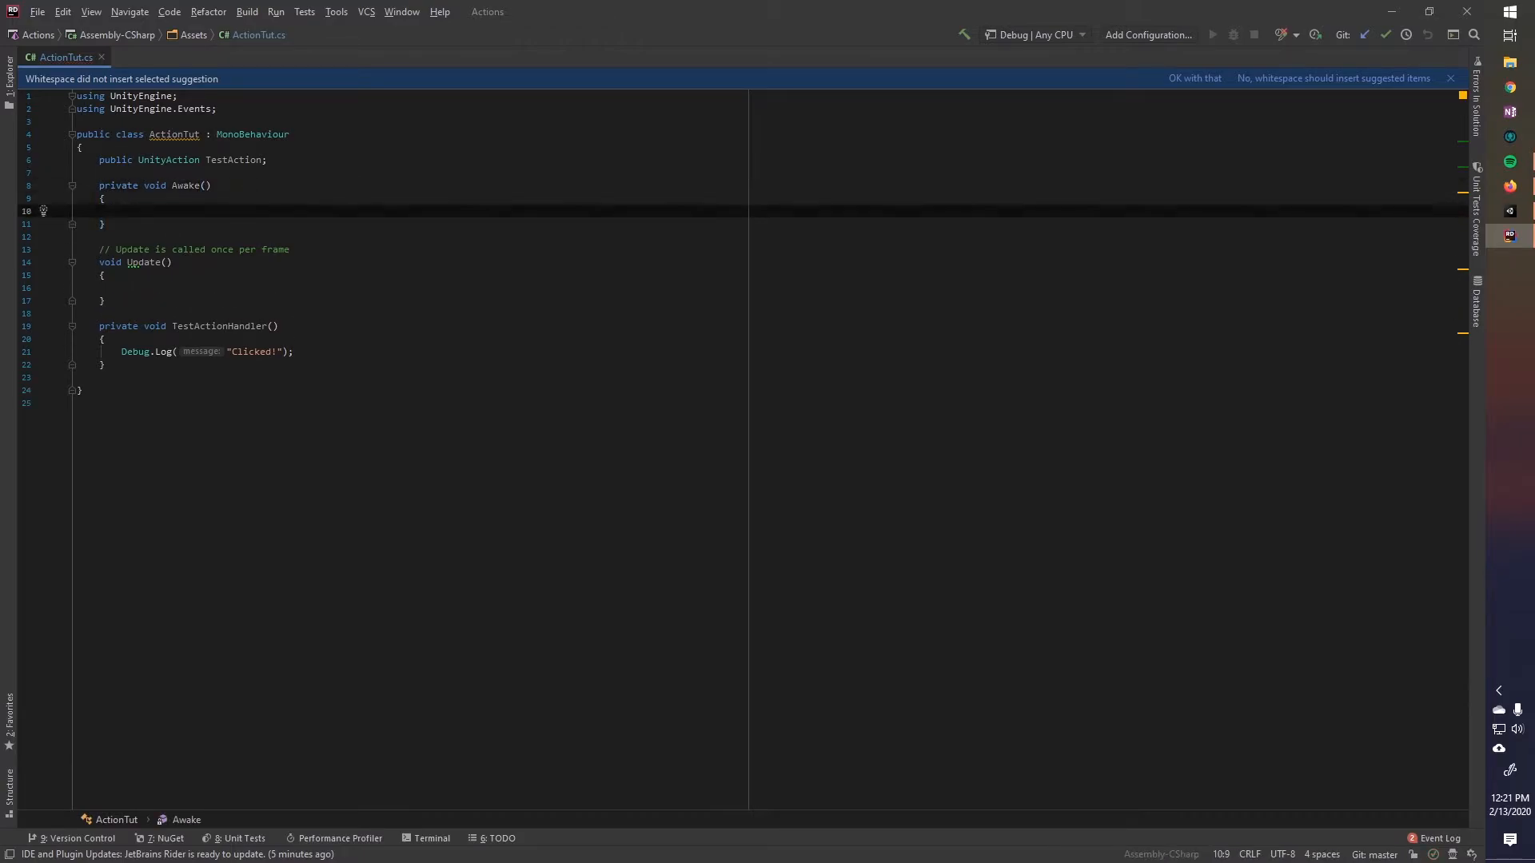
pyautogui.write('TestAc')
pyautogui.press('Return')
pyautogui.write('= ')
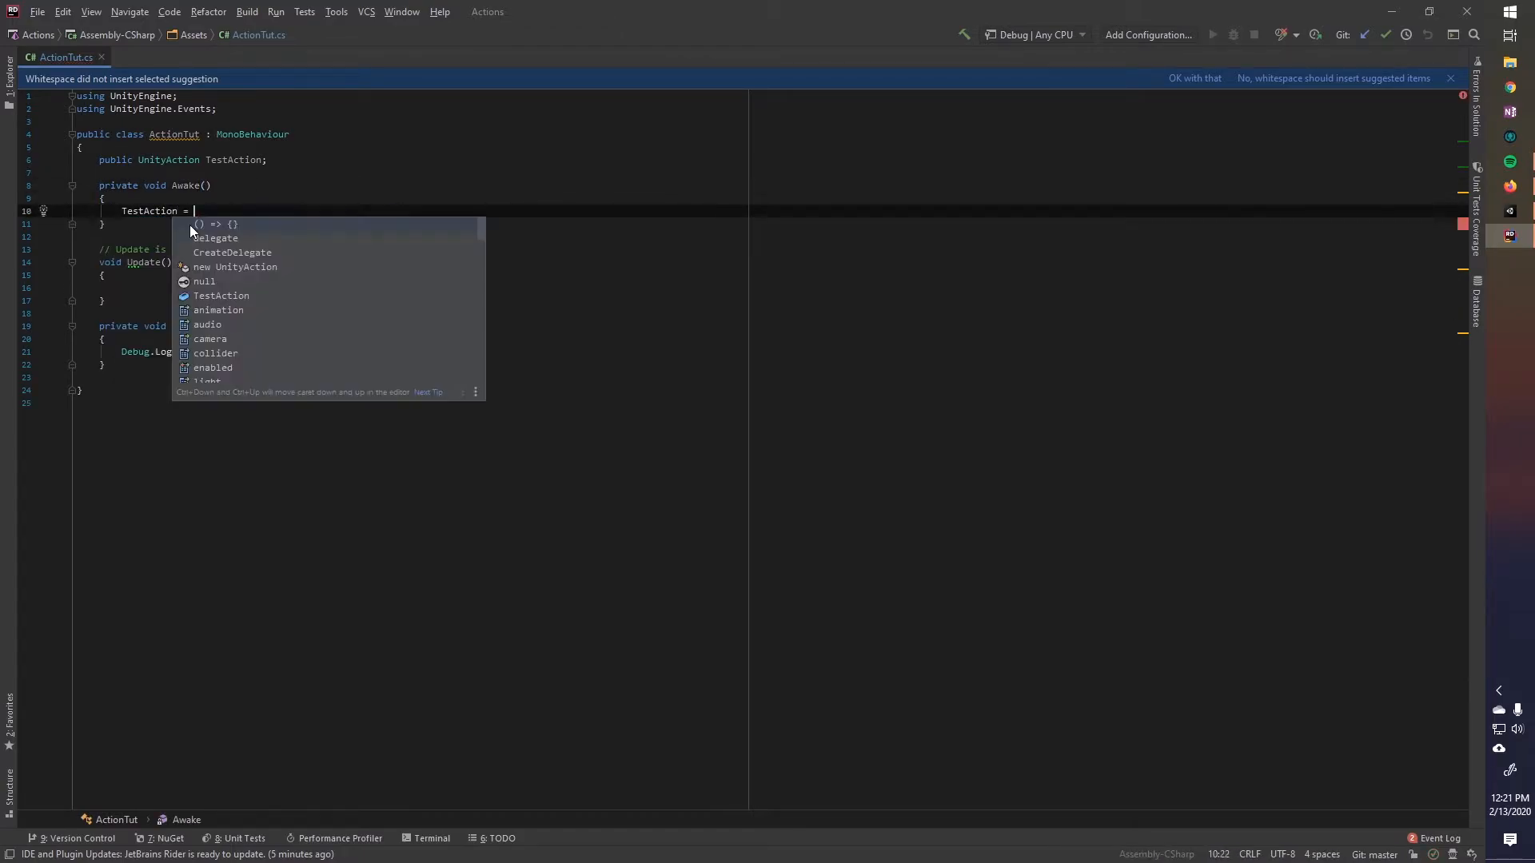
pyautogui.write('TestA')
pyautogui.press('Return')
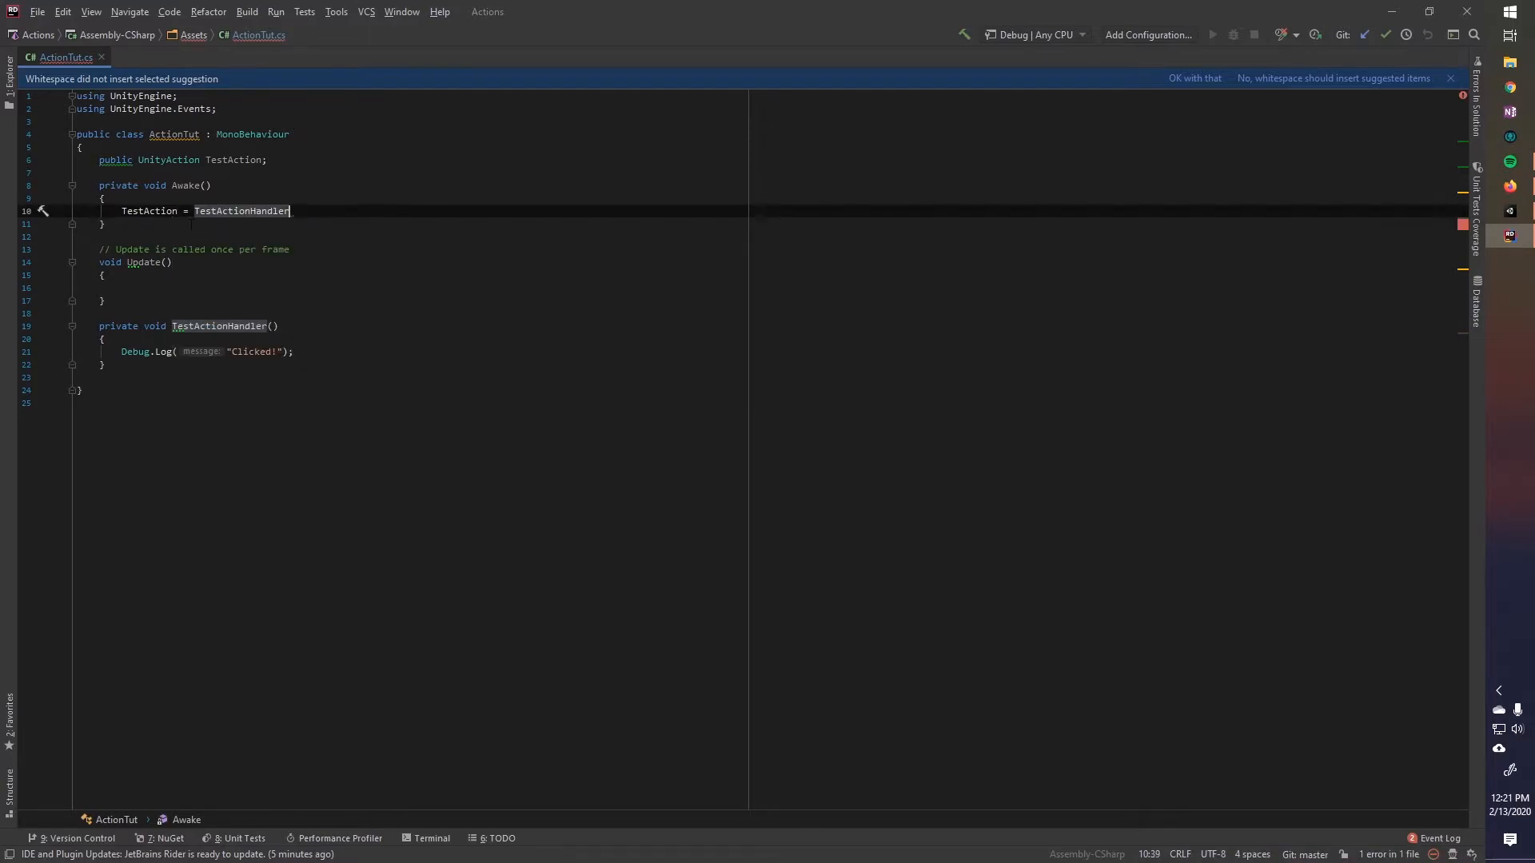
pyautogui.write(';')
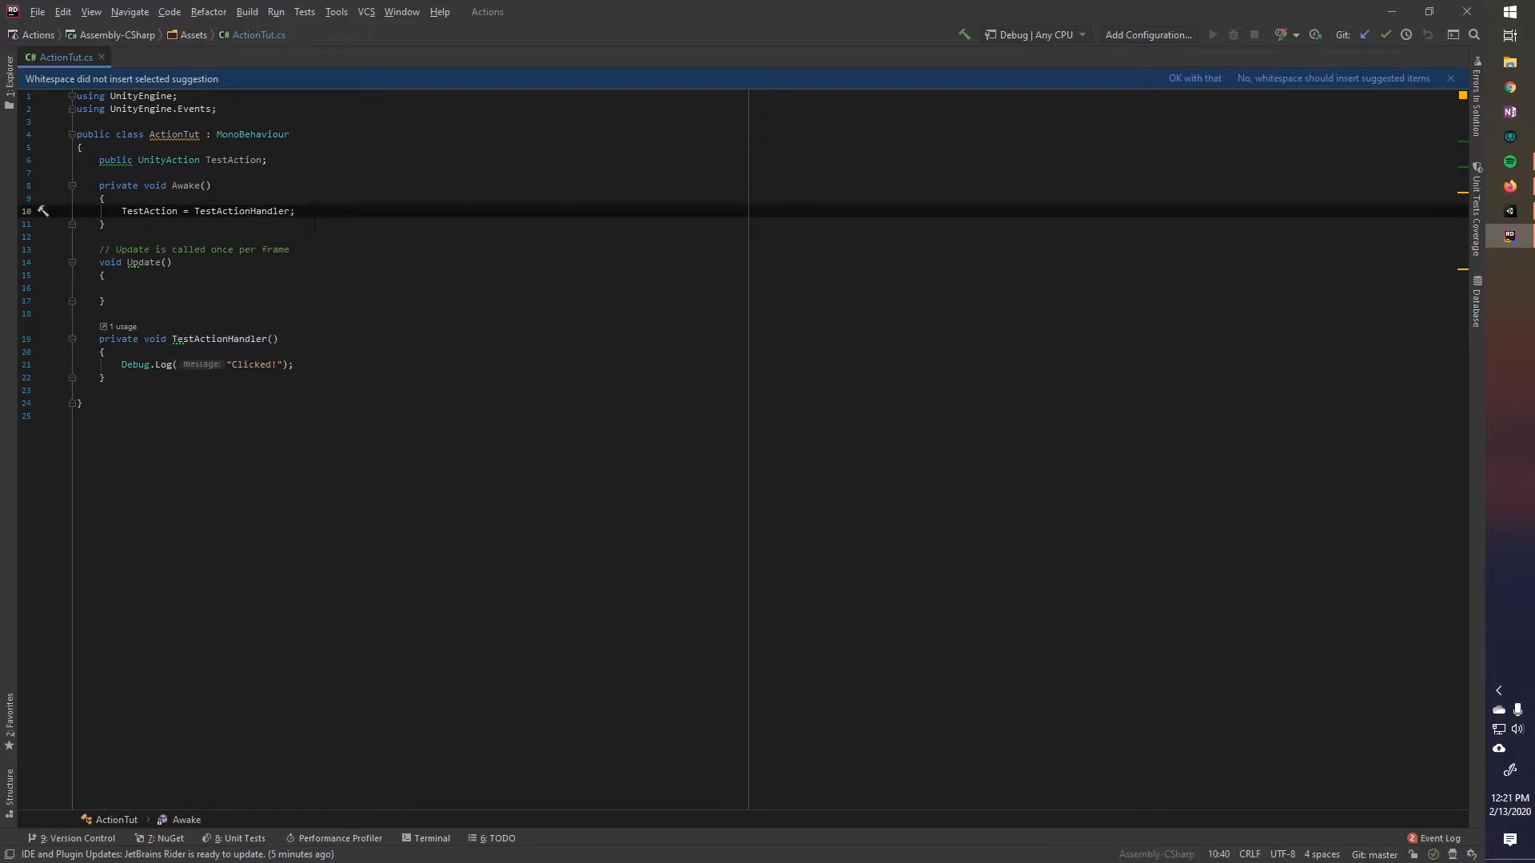
pyautogui.press('Left')
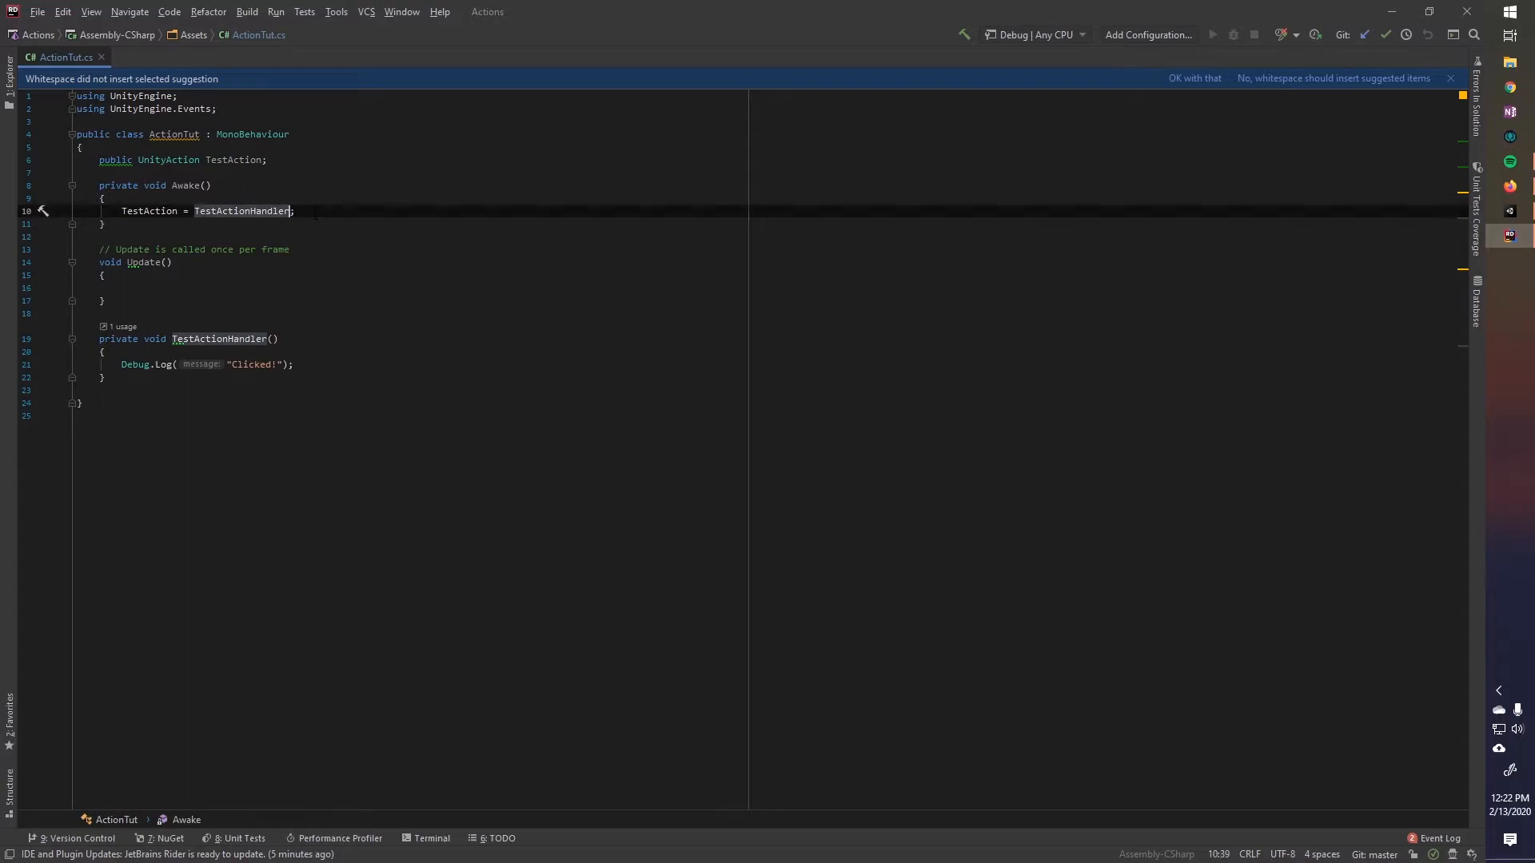
pyautogui.press('Right')
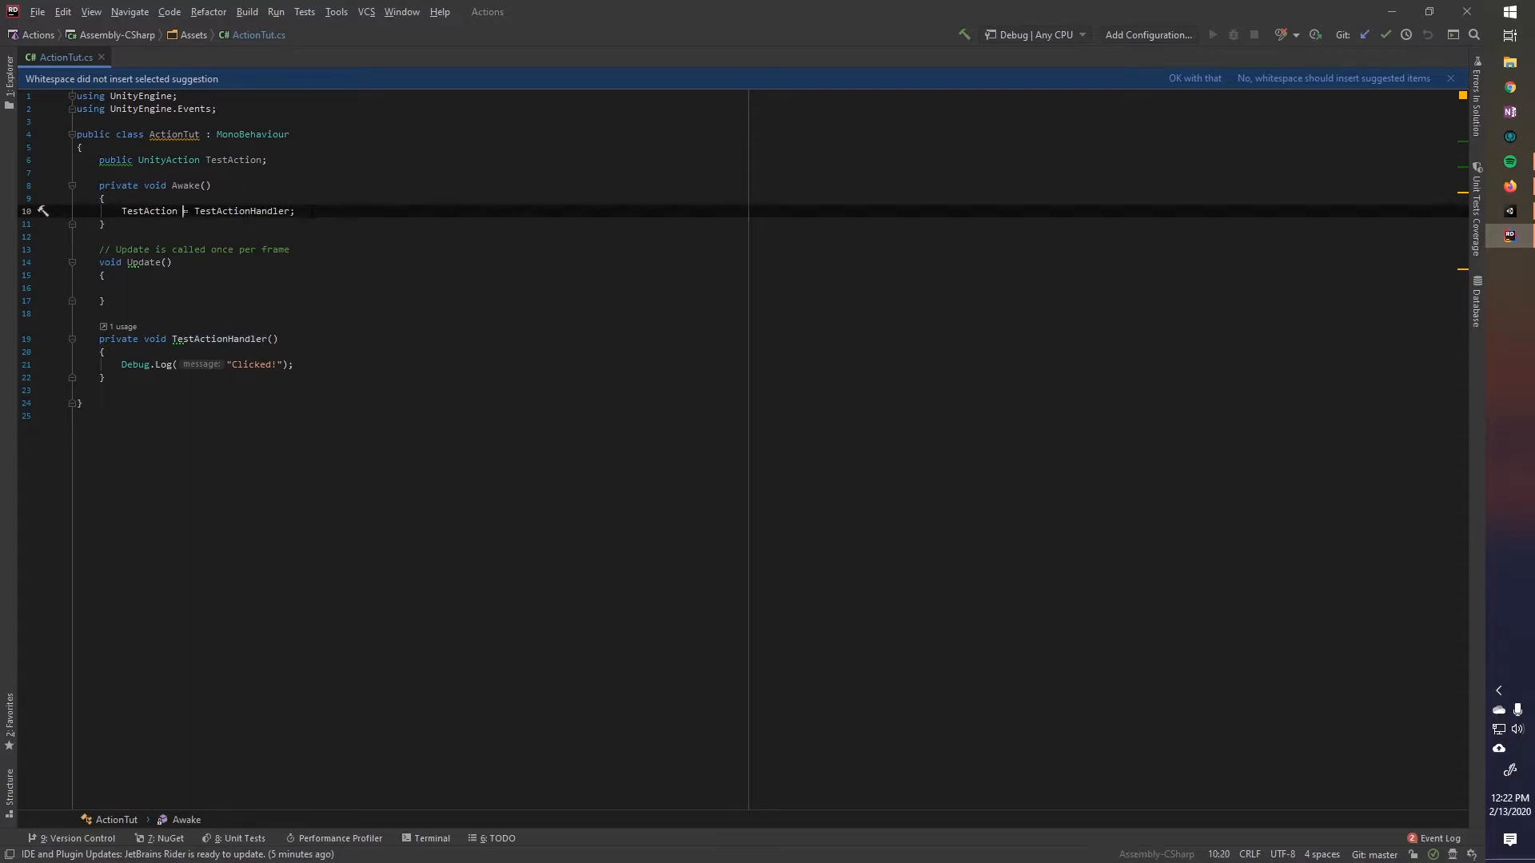
pyautogui.write('+')
# Step: Try '+=' and 'null' on line 10, then restore 'TestAction = TestActionHandler;'
pyautogui.click(324, 252)
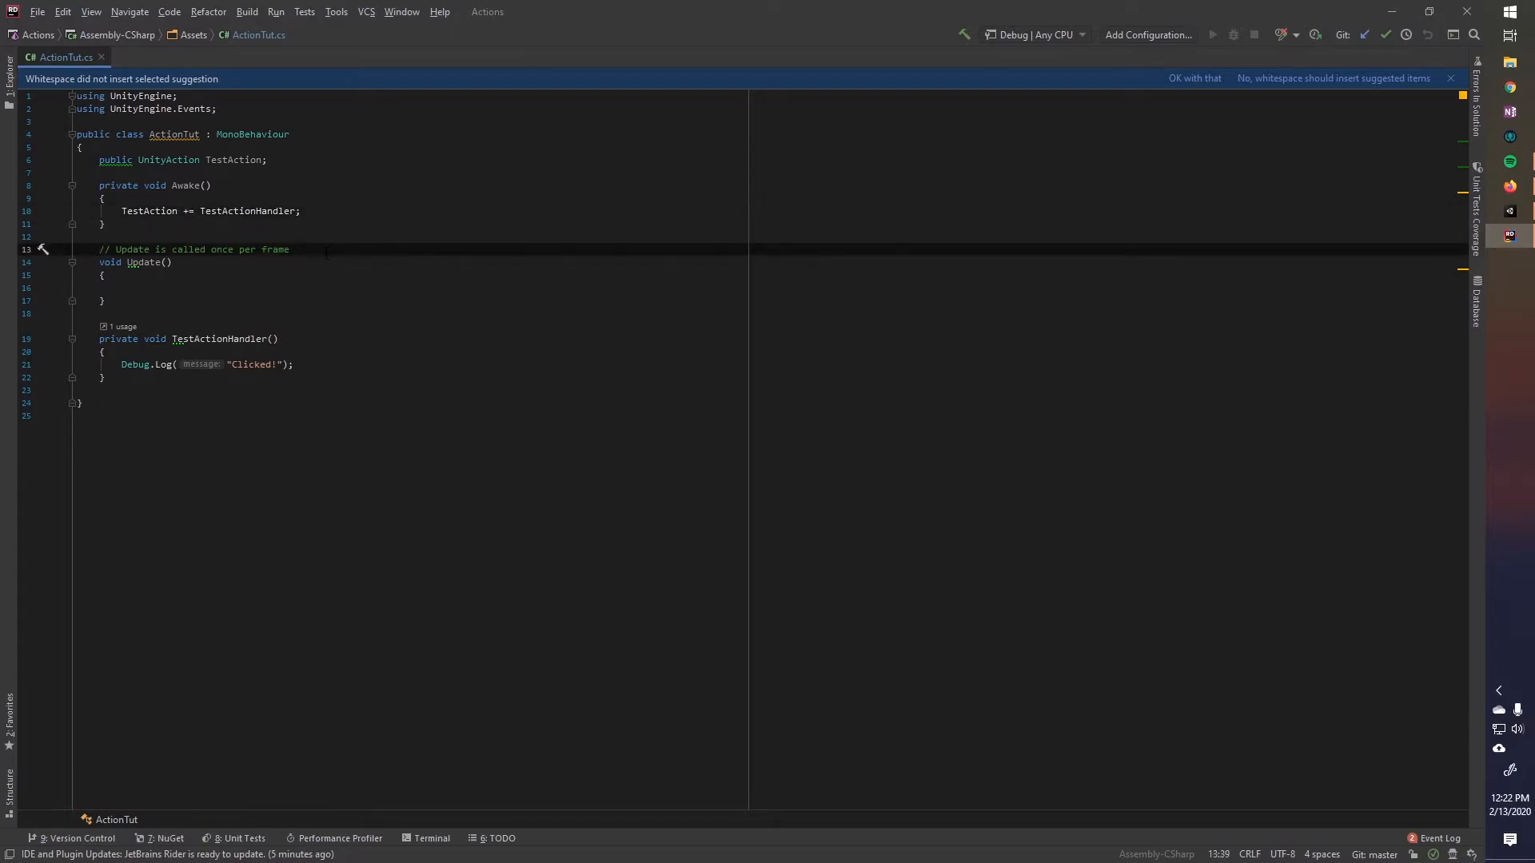
pyautogui.click(184, 212)
pyautogui.press('BackSpace')
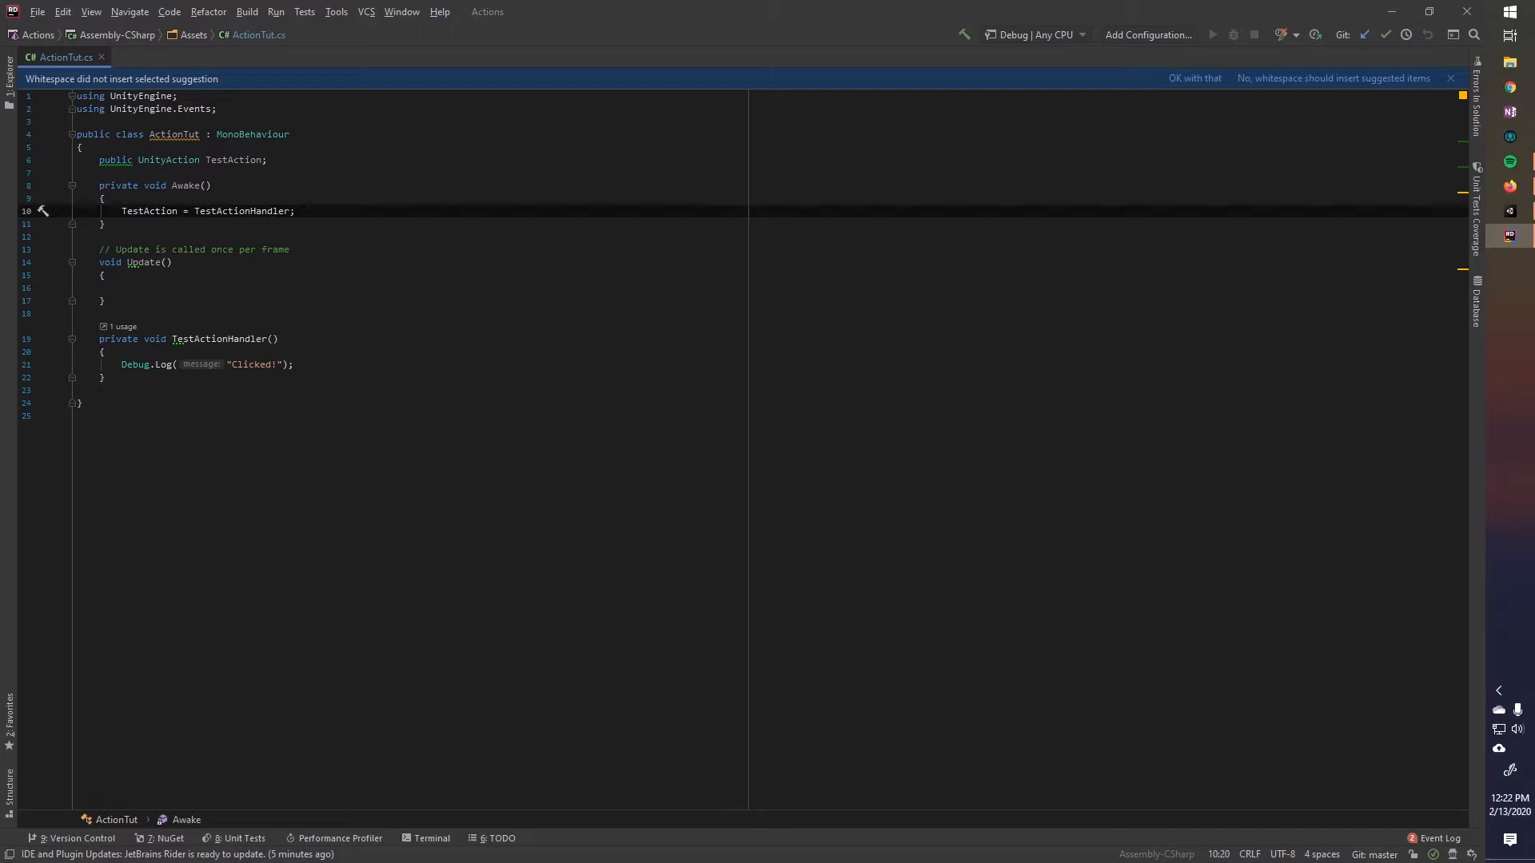
pyautogui.doubleClick(223, 211)
pyautogui.press('BackSpace')
pyautogui.write('null;')
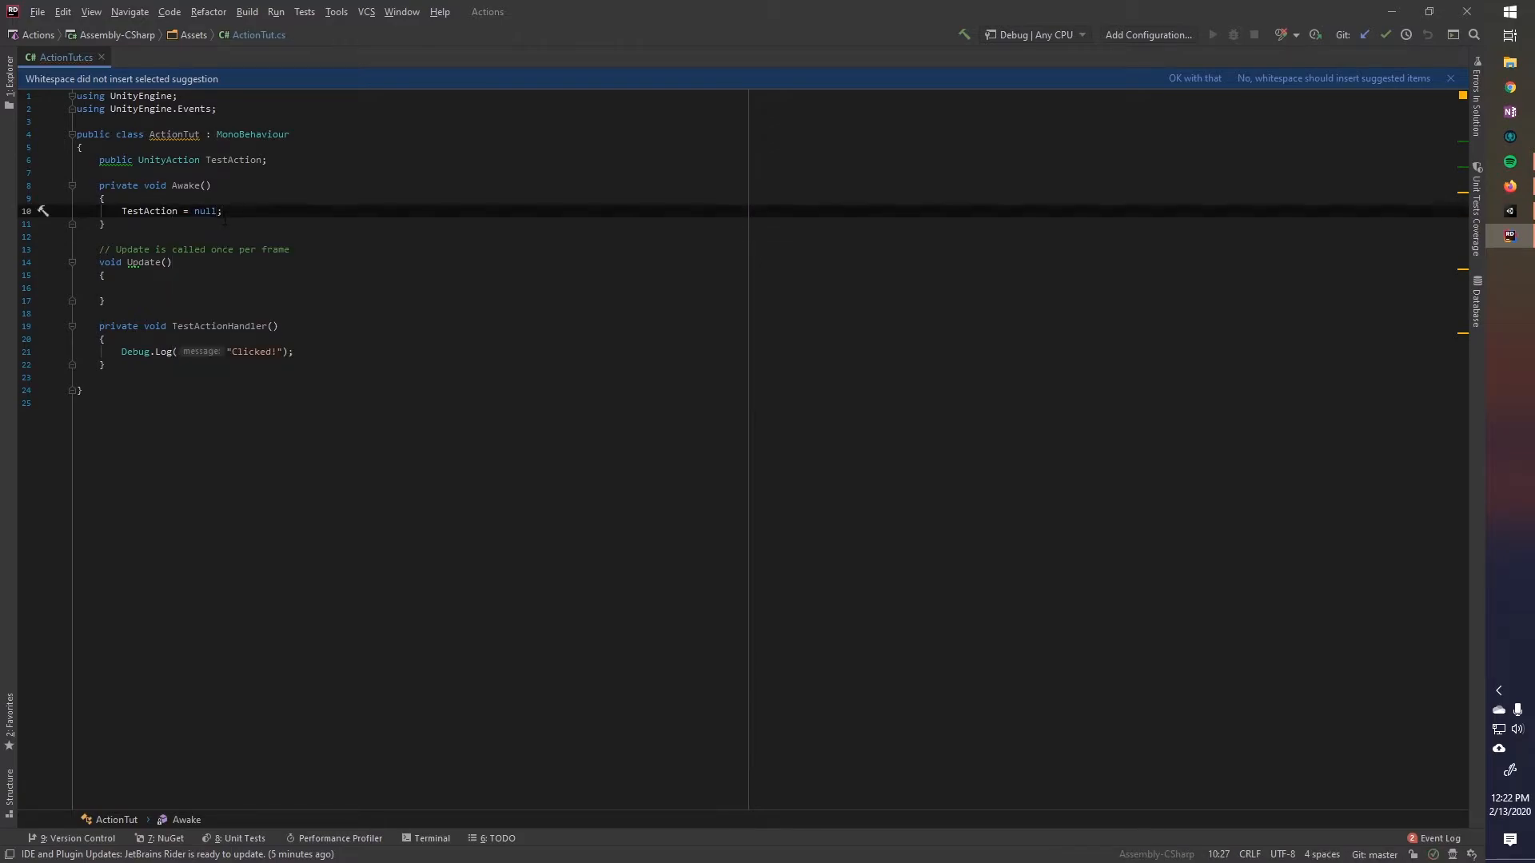
pyautogui.press('BackSpace')
pyautogui.press('BackSpace')
pyautogui.press('BackSpace')
pyautogui.press('BackSpace')
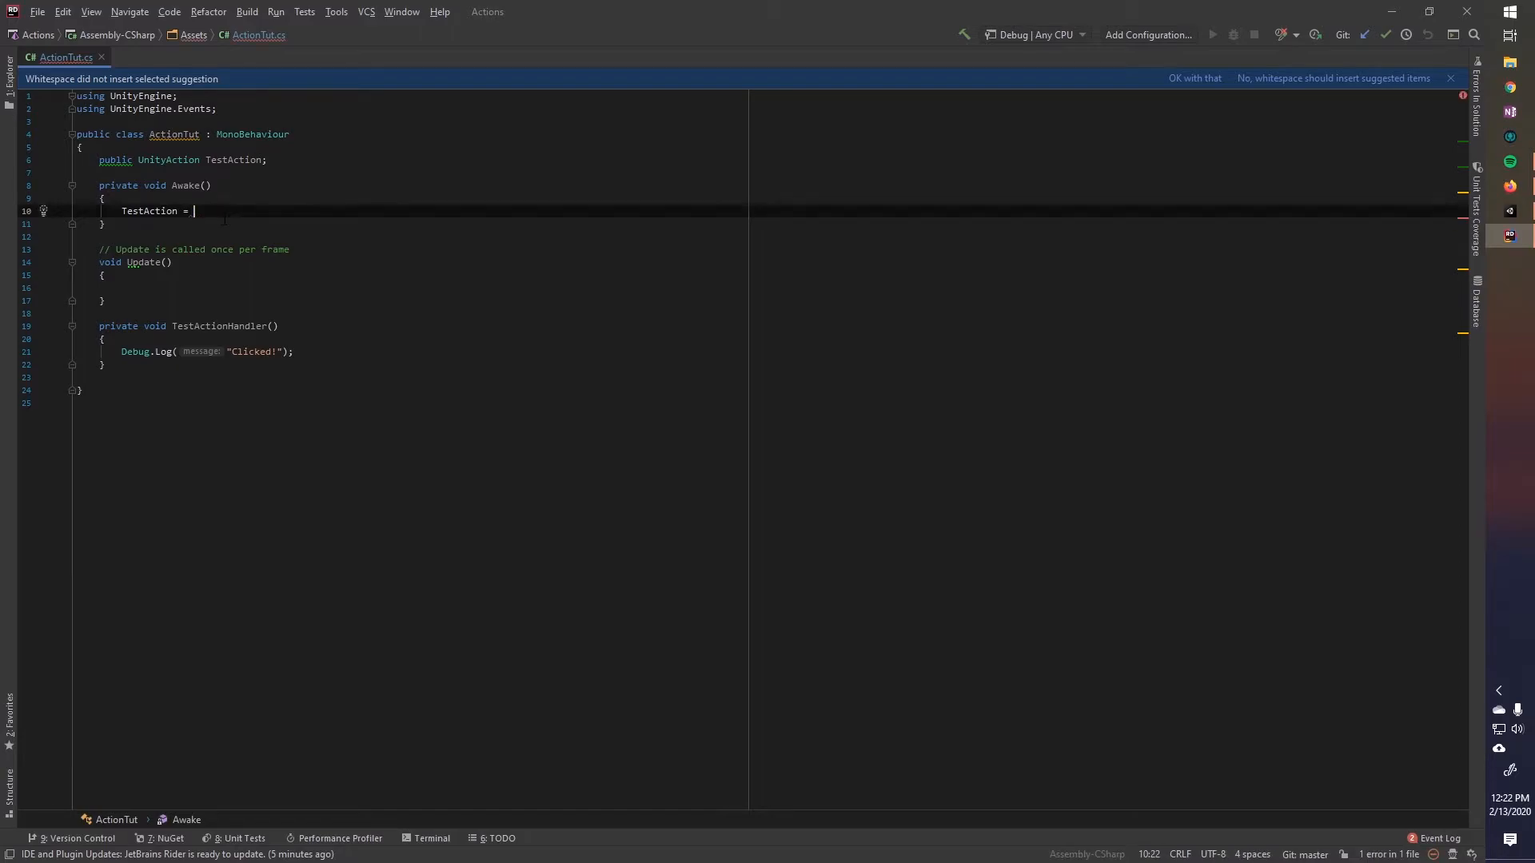
pyautogui.write('TestA')
pyautogui.press('Return')
pyautogui.write(';')
# Step: In Update, add 'if (Input.GetMouseButtonDown(0)) { TestAction(); }'
pyautogui.click(266, 288)
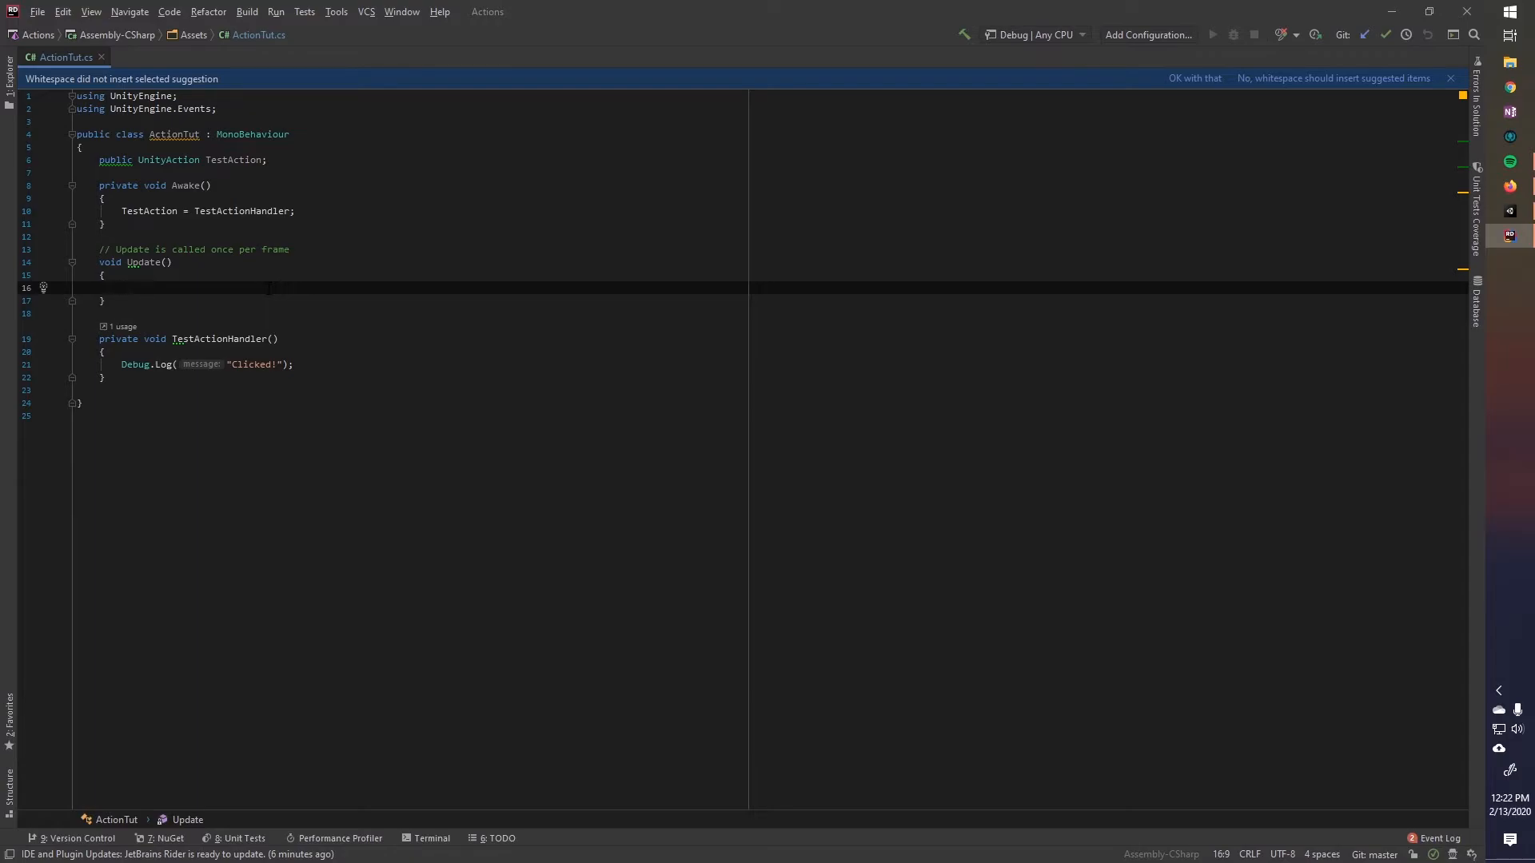
pyautogui.write('if(Input.')
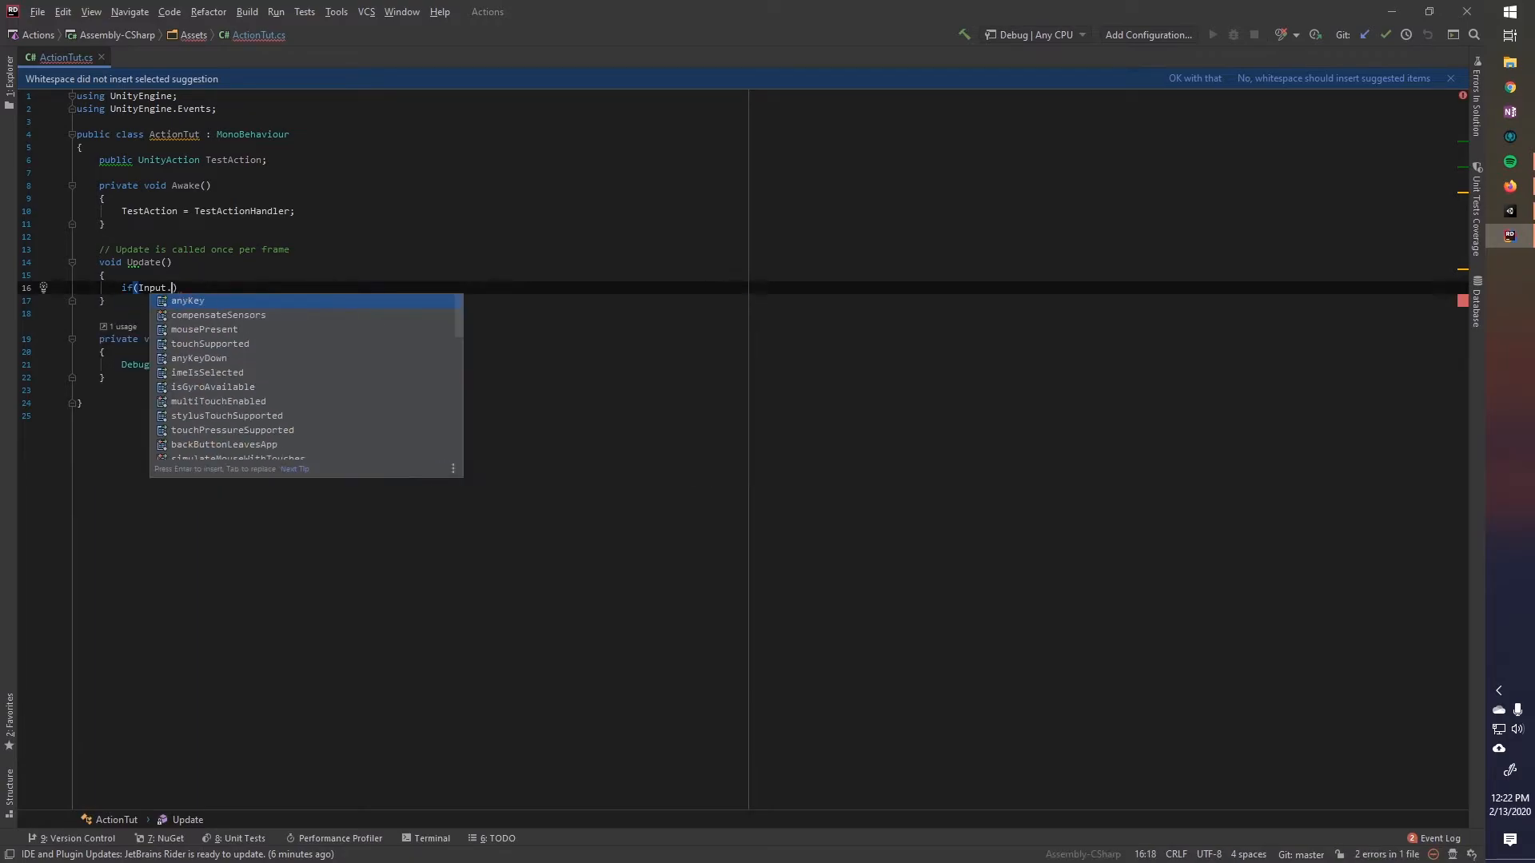
pyautogui.write('getmouse')
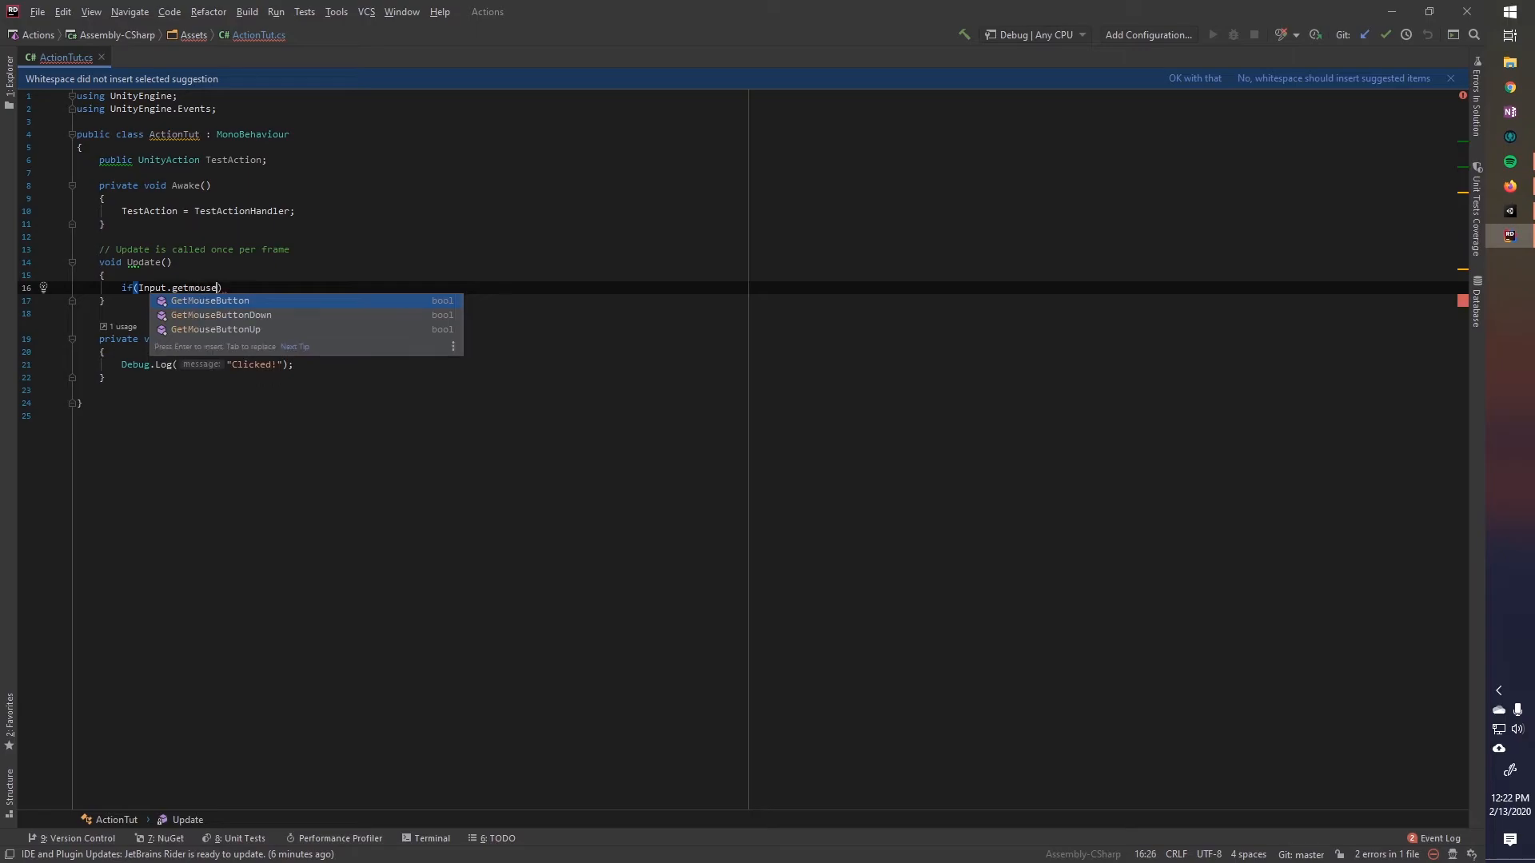
pyautogui.press('Down')
pyautogui.press('Return')
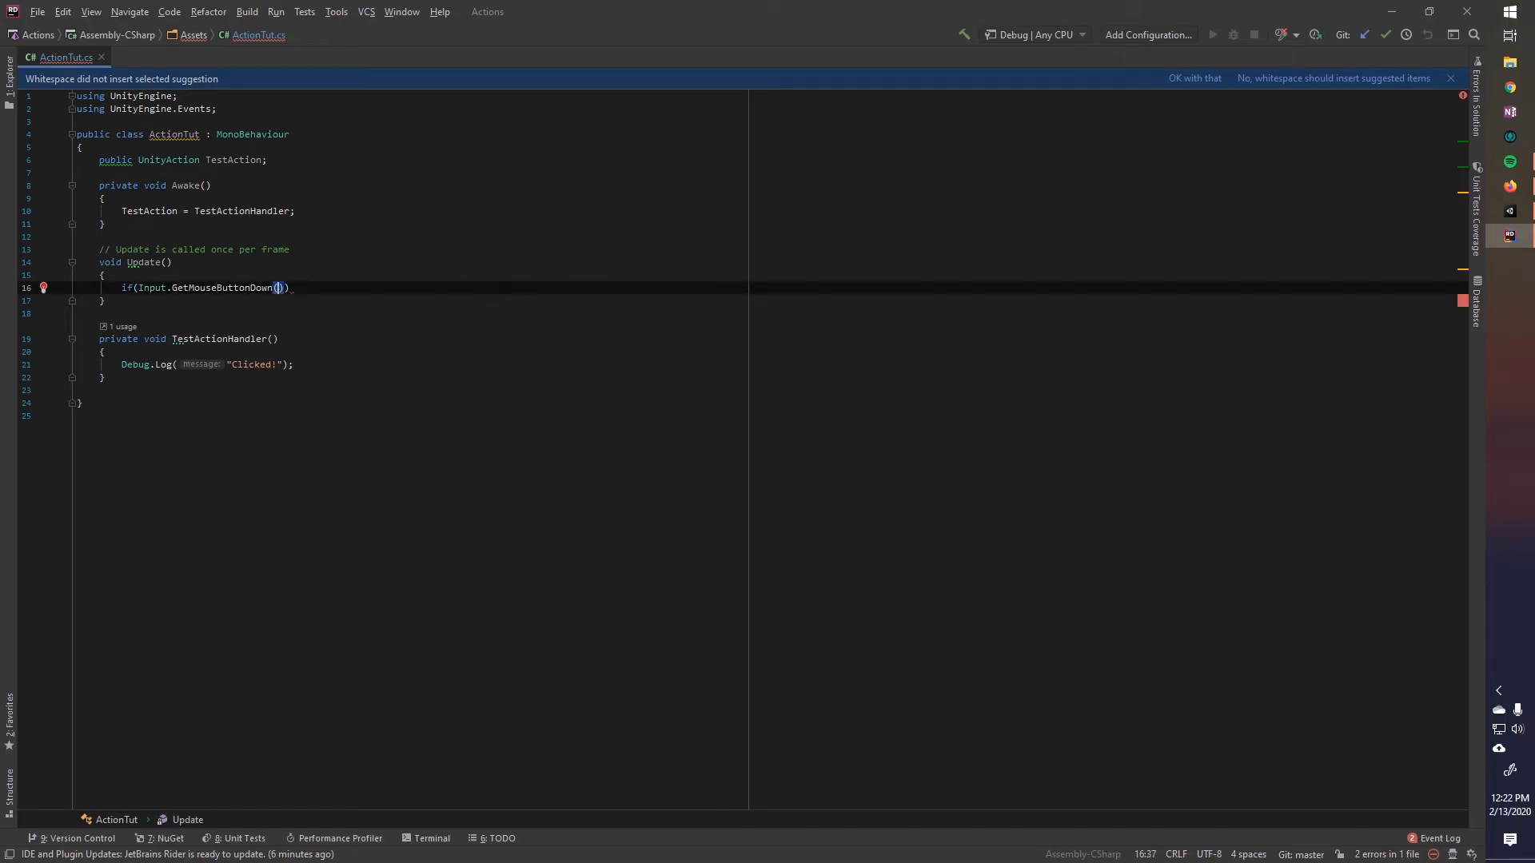
pyautogui.write('0')
pyautogui.hotkey('ctrl', 'shift', 'Return')
pyautogui.write('TestAction')
pyautogui.press('Return')
pyautogui.write('.')
pyautogui.press('BackSpace')
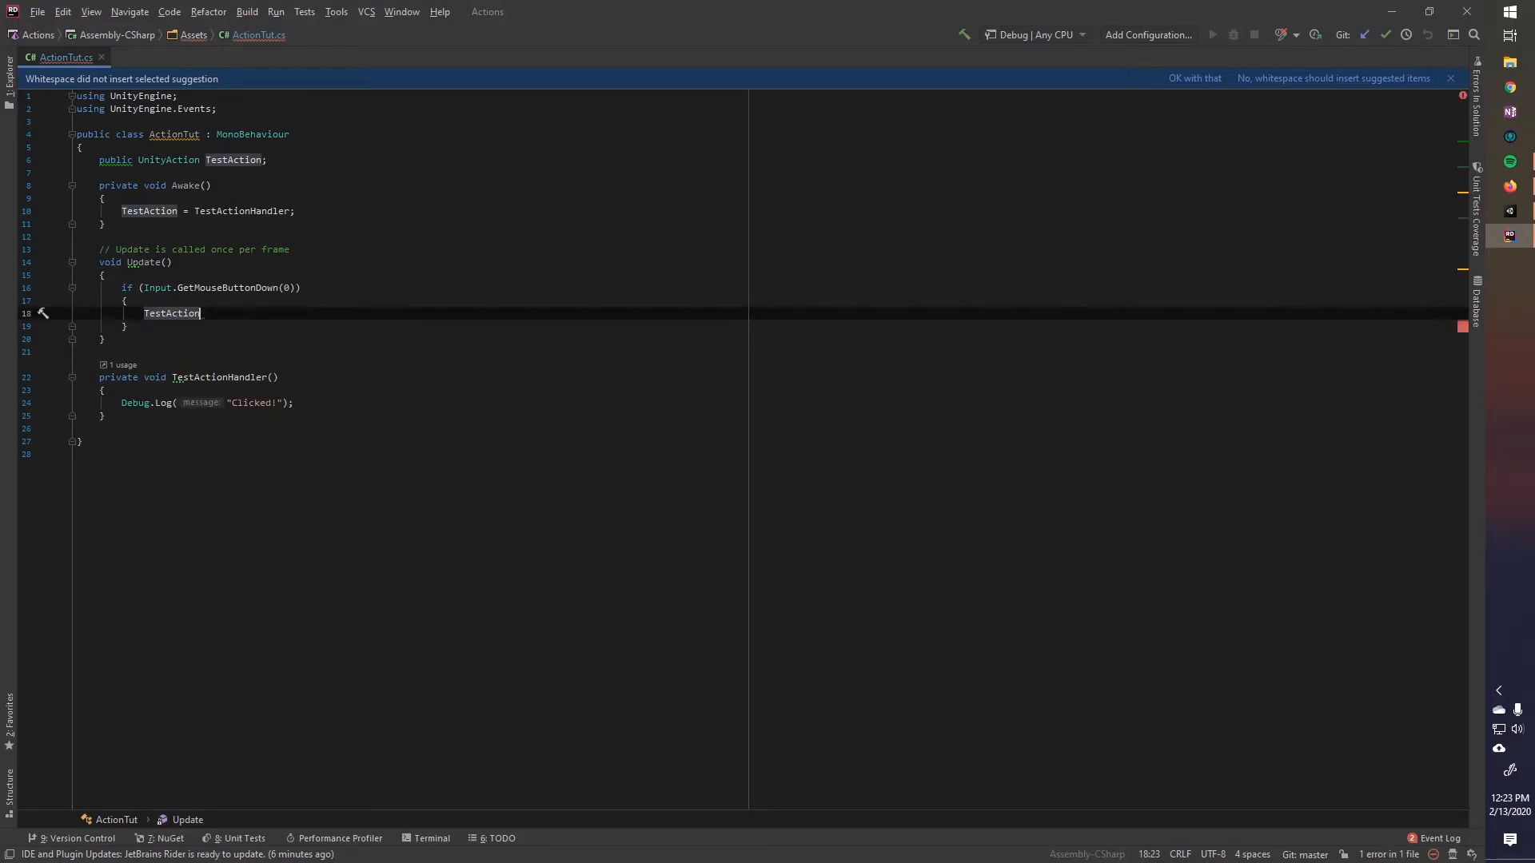
pyautogui.write('();')
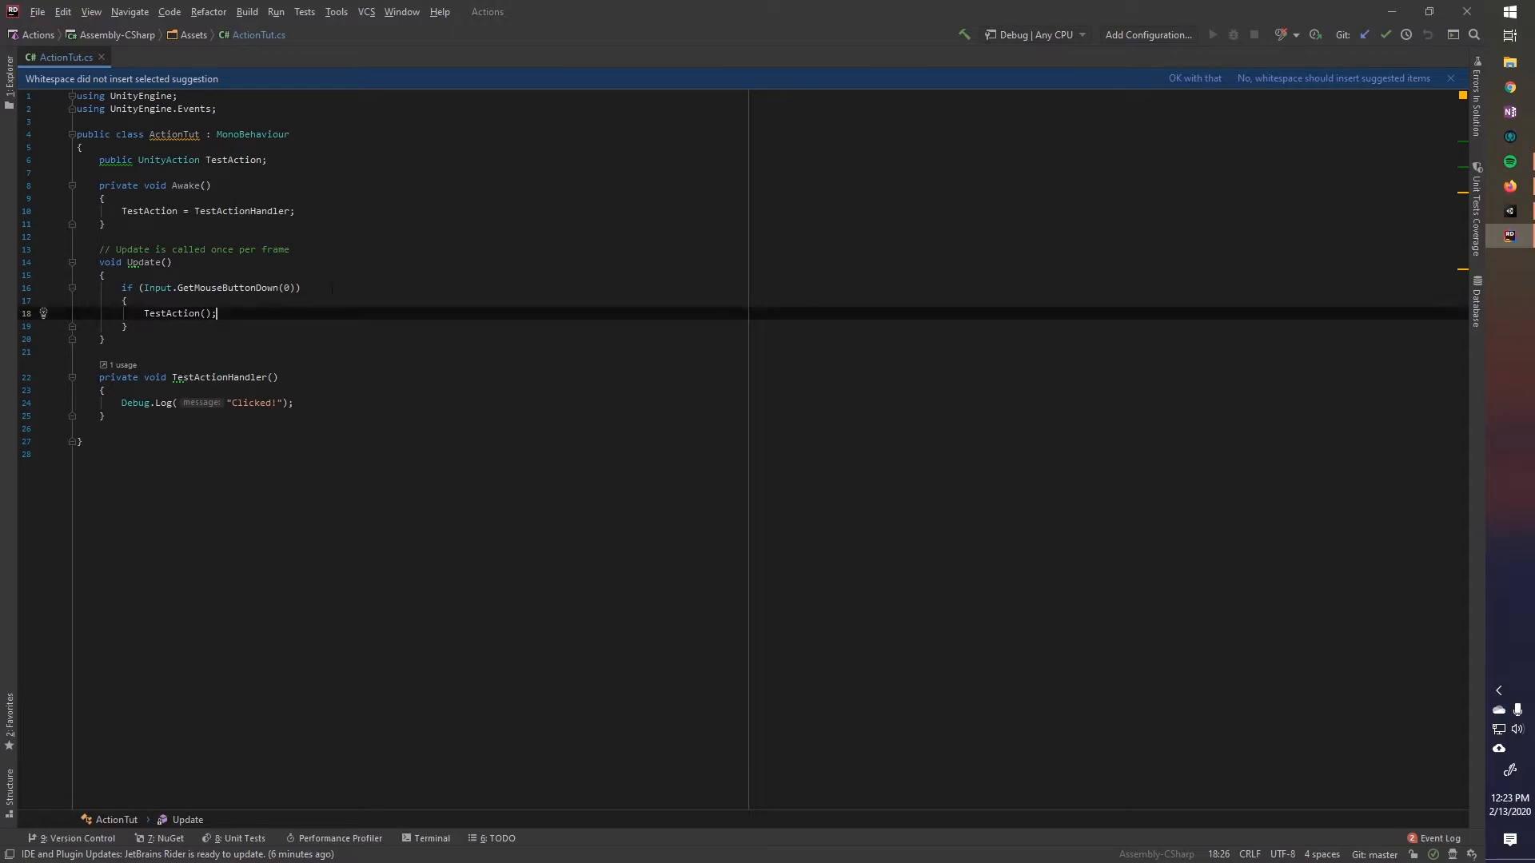
pyautogui.doubleClick(149, 211)
pyautogui.click(248, 315)
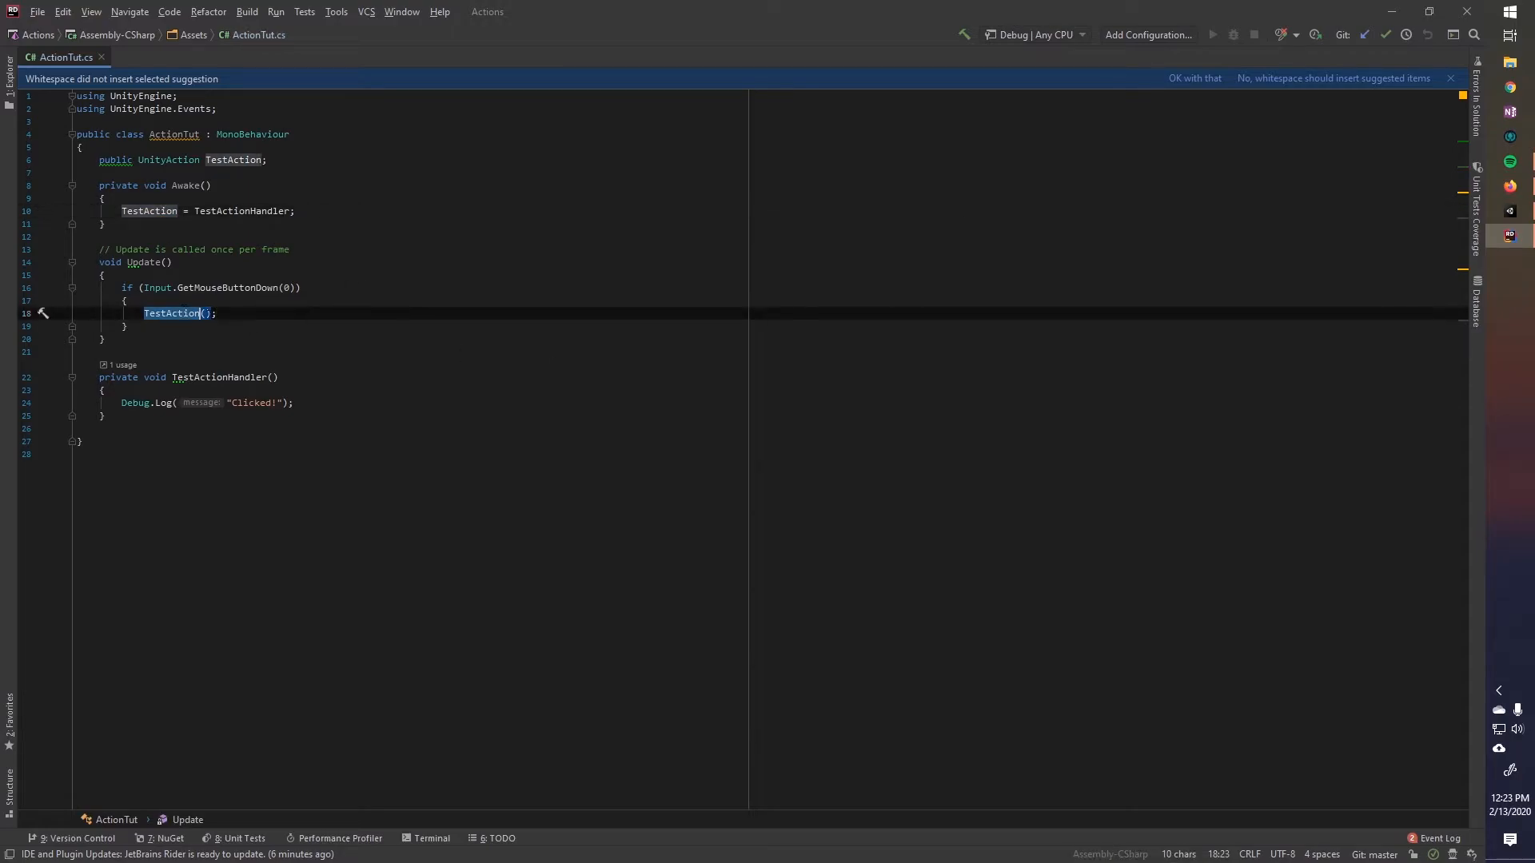
# Step: In Unity, create an empty GameObject and attach the ActionTut script to it
pyautogui.click(1391, 11)
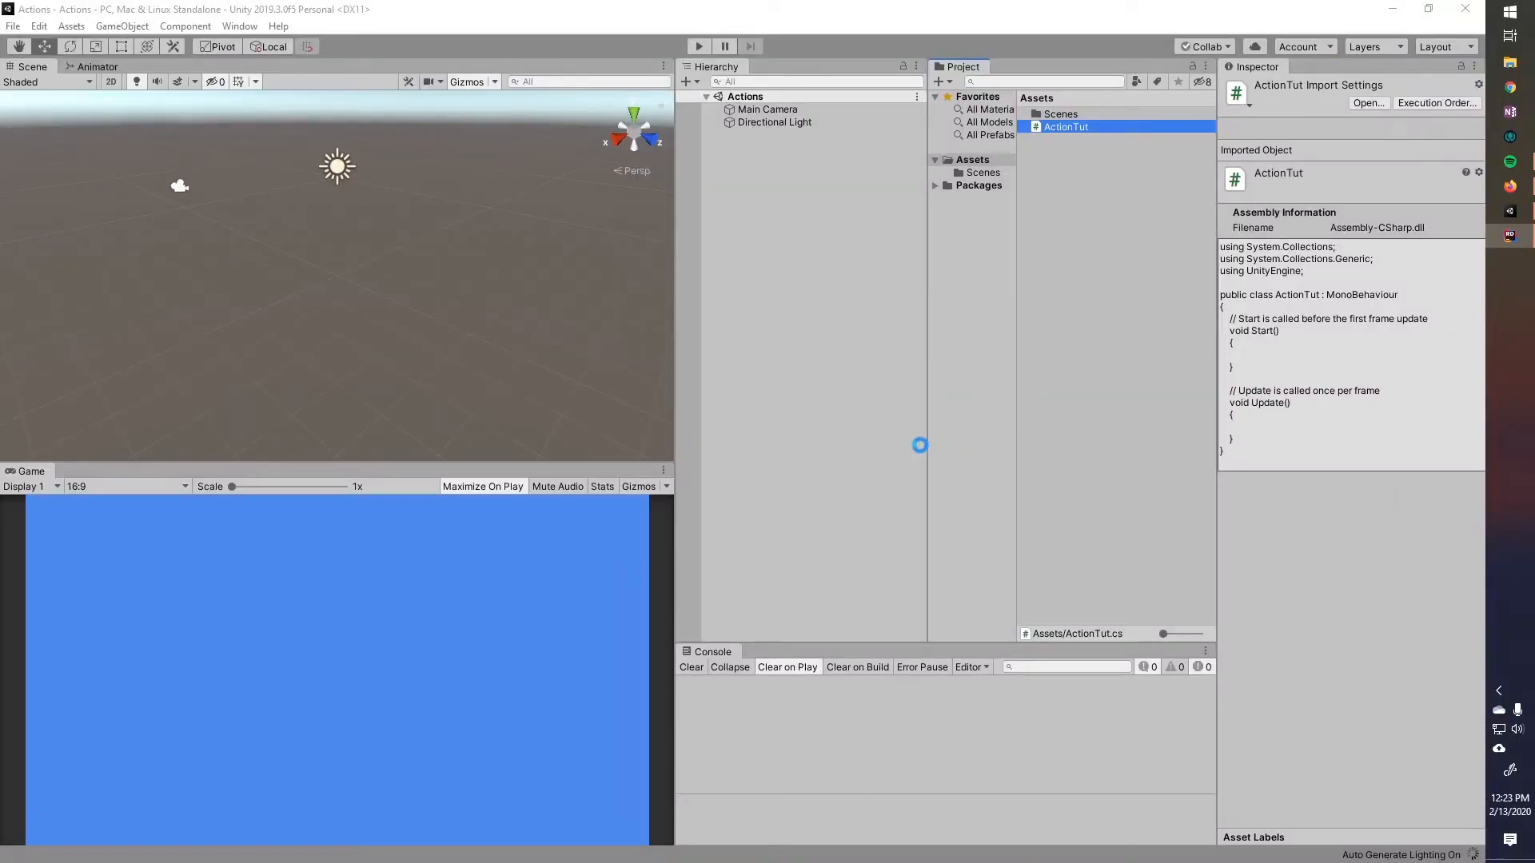
pyautogui.rightClick(781, 176)
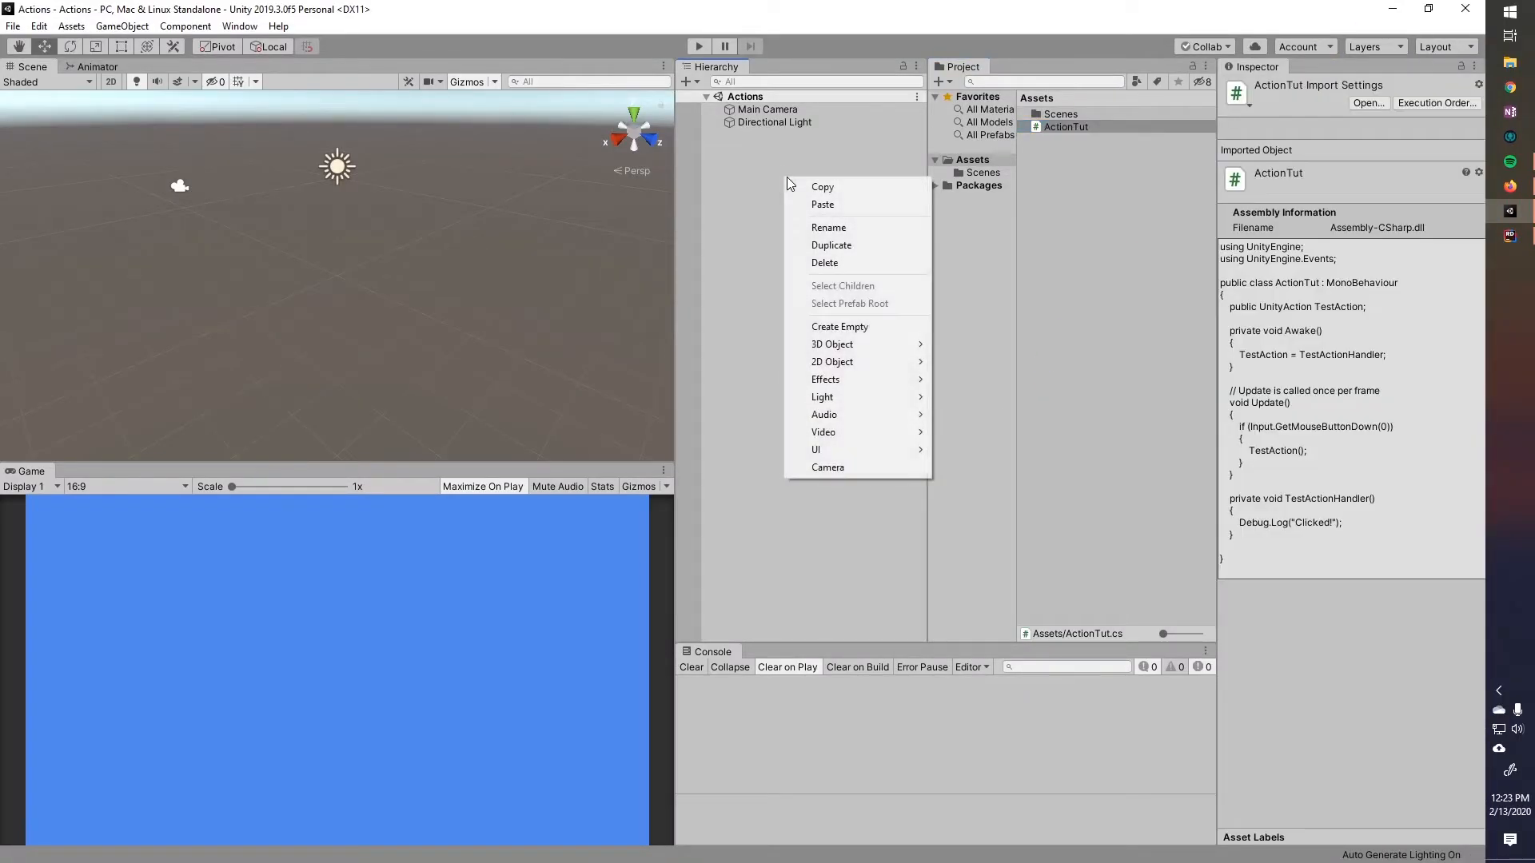
pyautogui.click(854, 326)
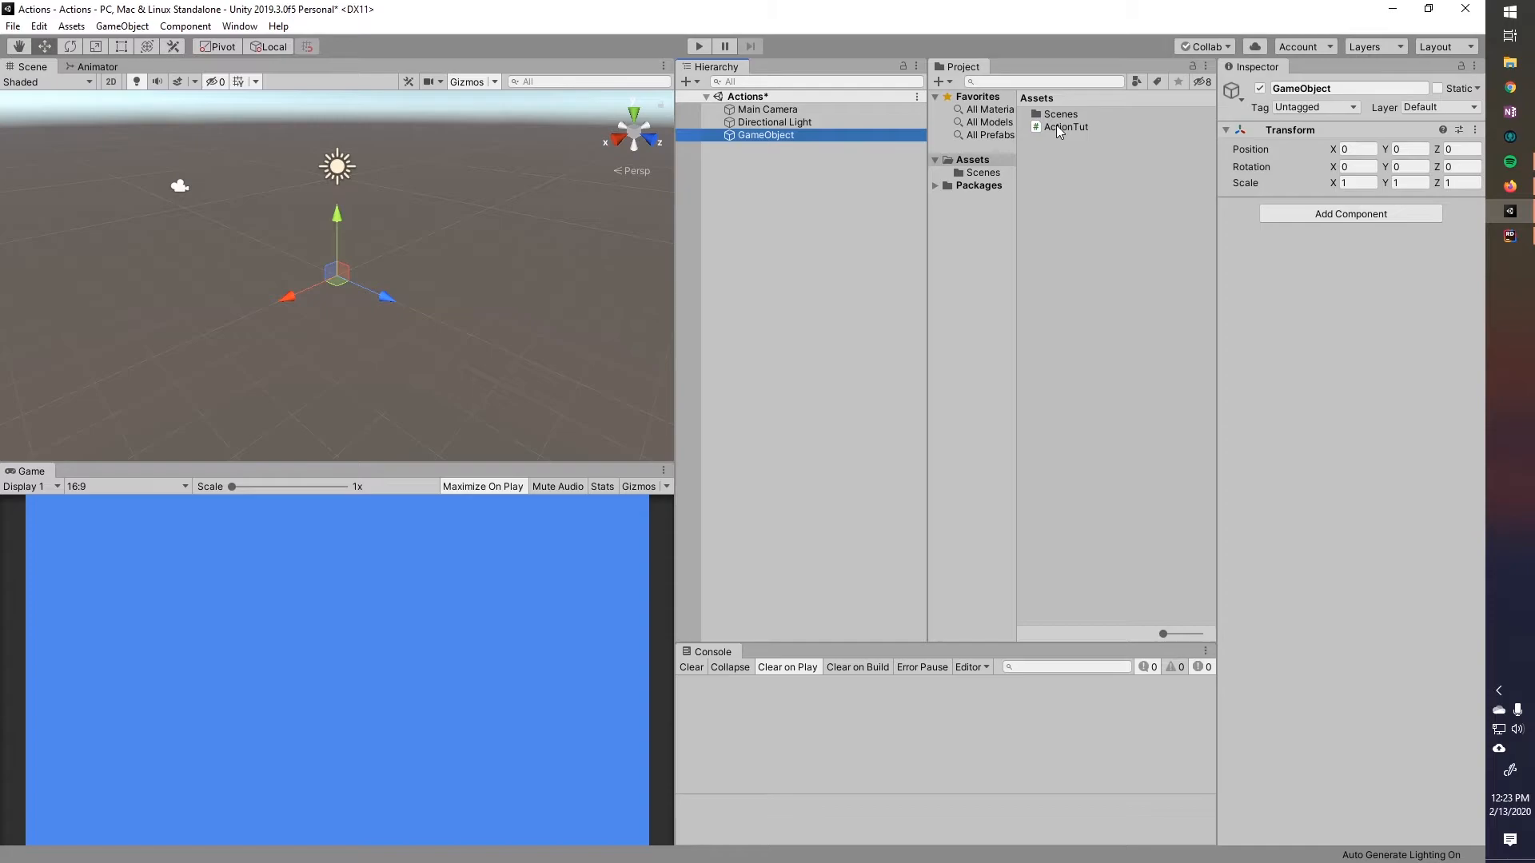
pyautogui.moveTo(1056, 125); pyautogui.dragTo(1315, 284)
# Step: Play the scene, click the Game view three times to log 'Clicked!', then stop
pyautogui.click(705, 45)
pyautogui.click(446, 586)
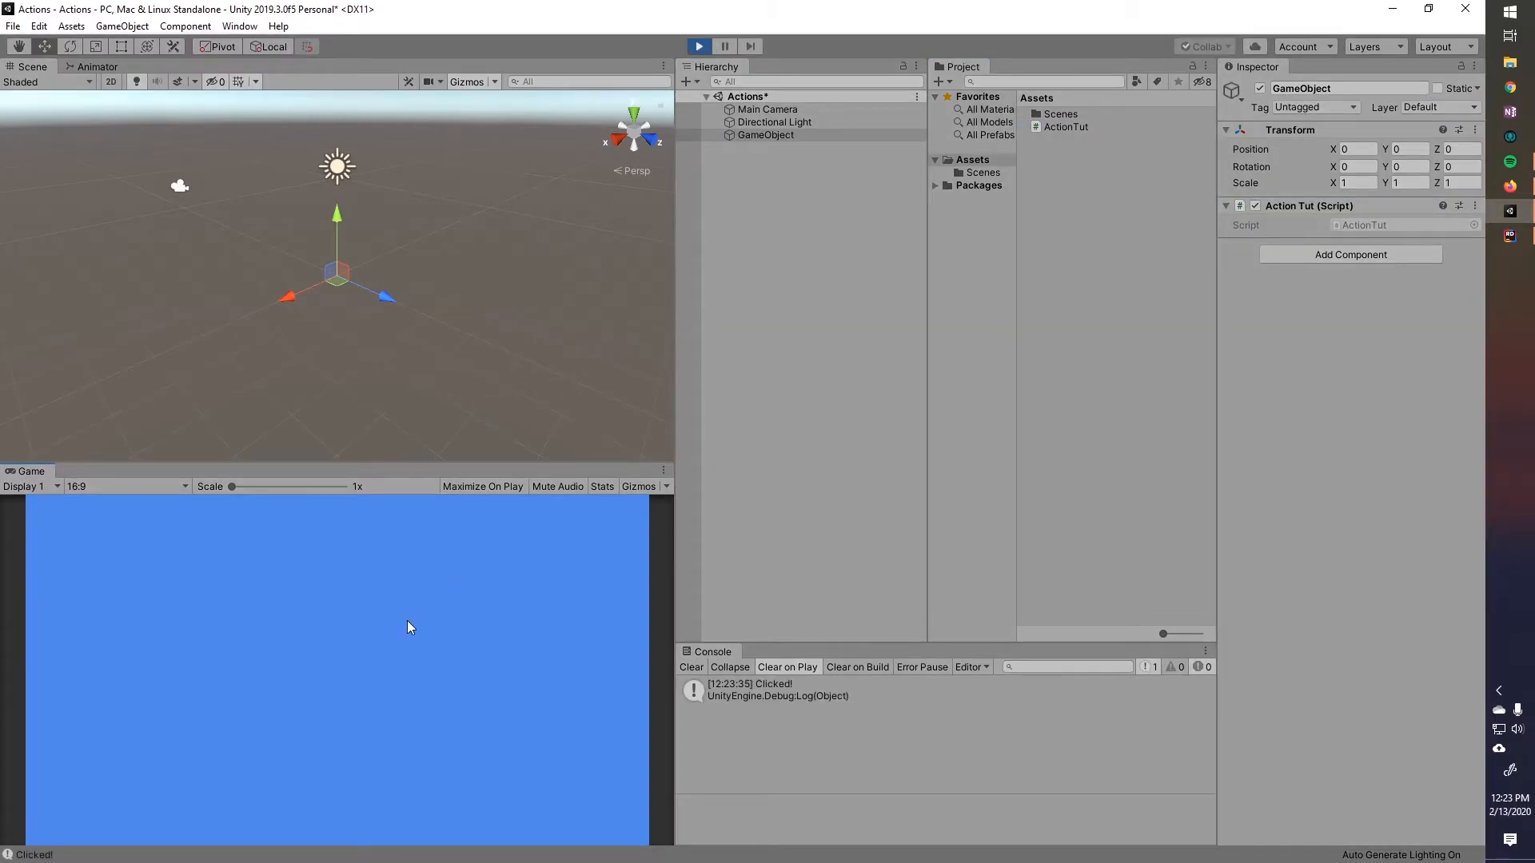
pyautogui.click(311, 635)
pyautogui.click(312, 632)
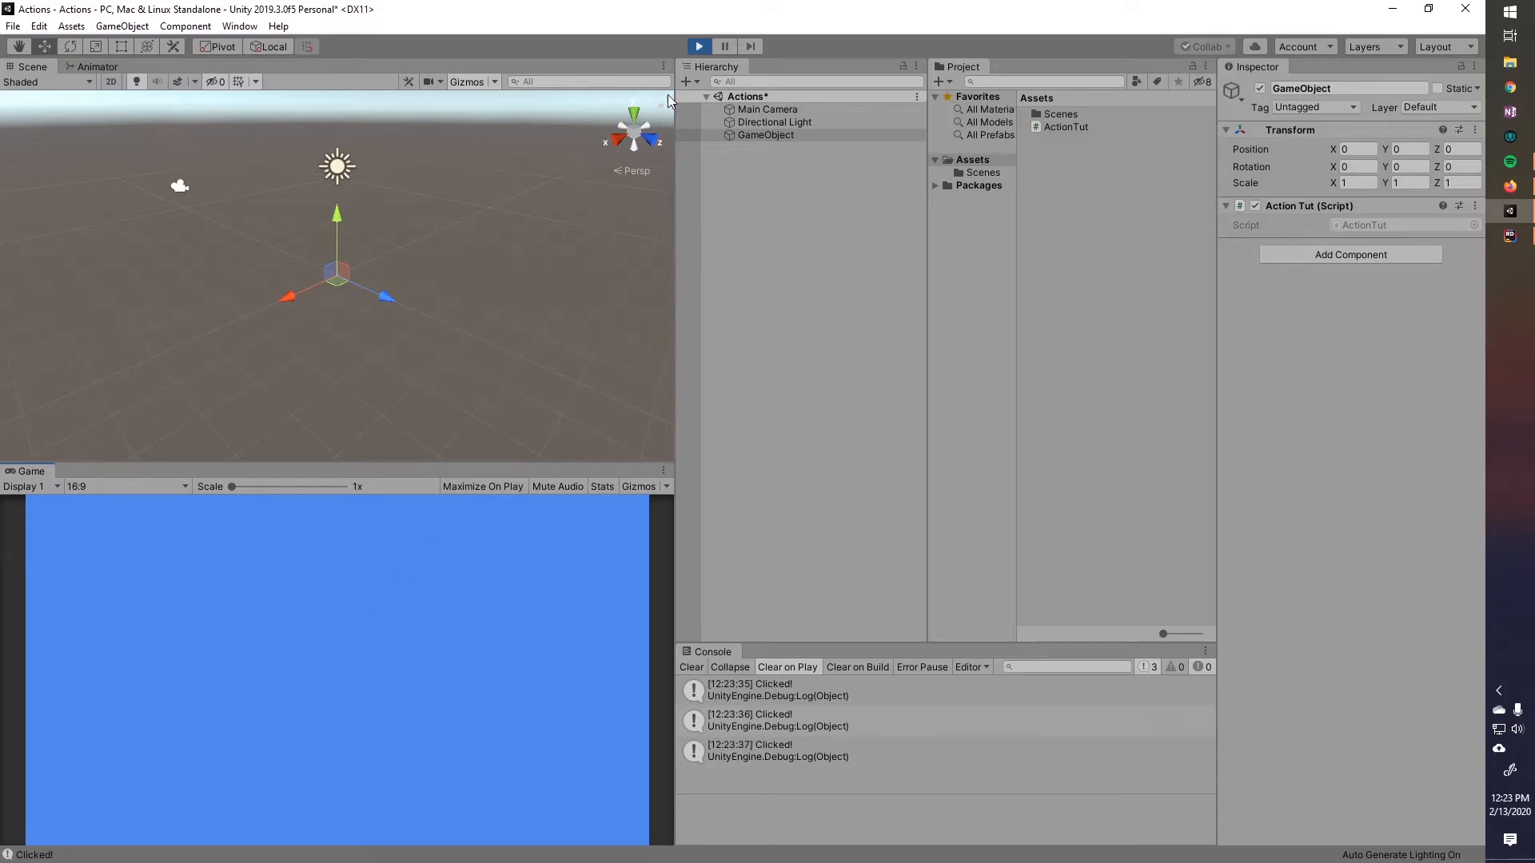
pyautogui.click(698, 46)
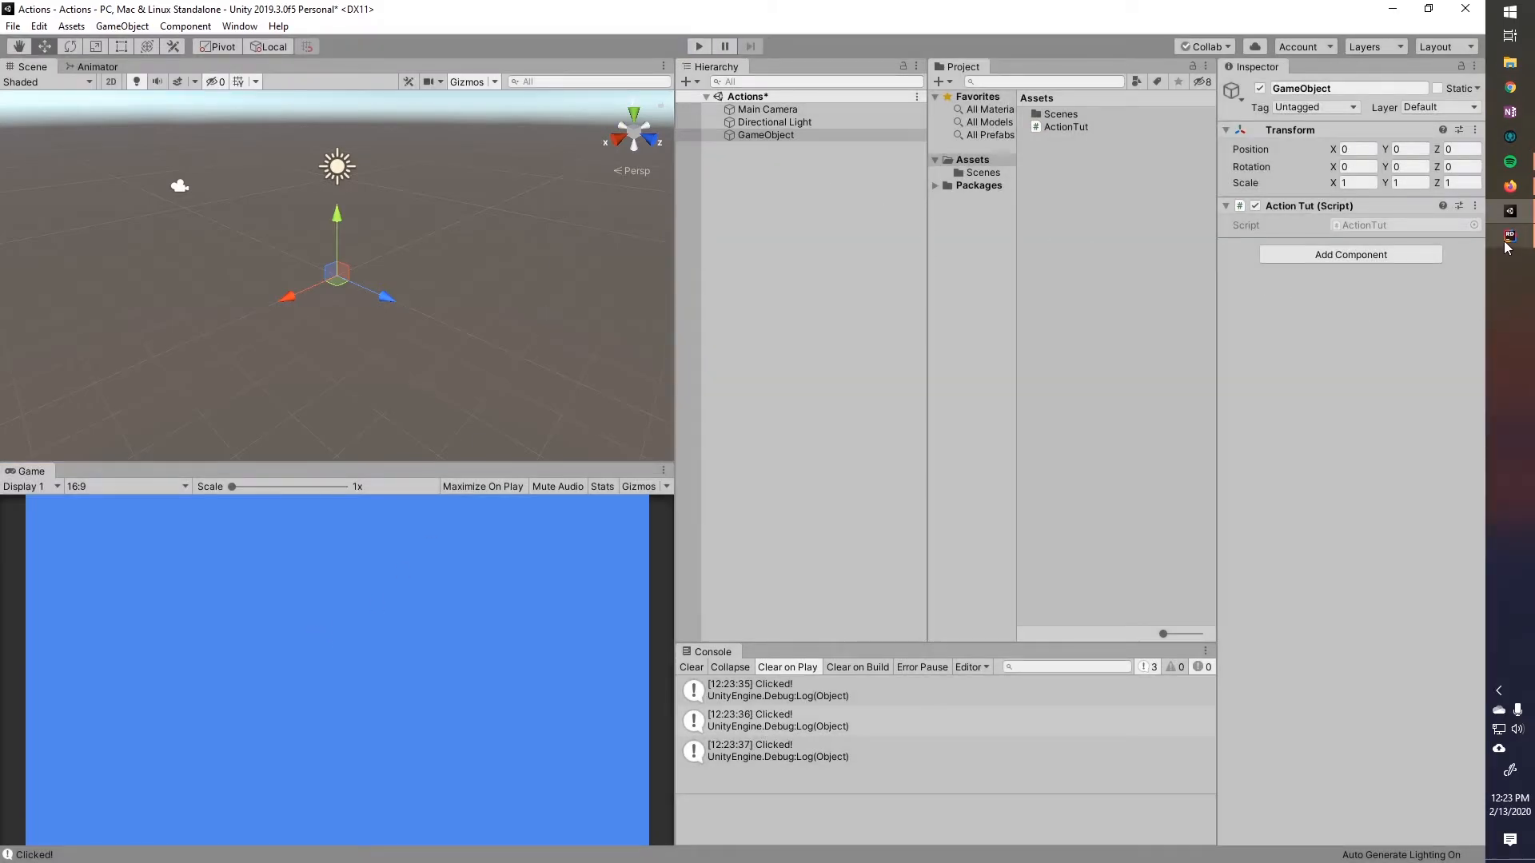
# Step: Back in Rider, review the TestAction declaration, its call in Update and the handler
pyautogui.hotkey('alt', 'Tab')
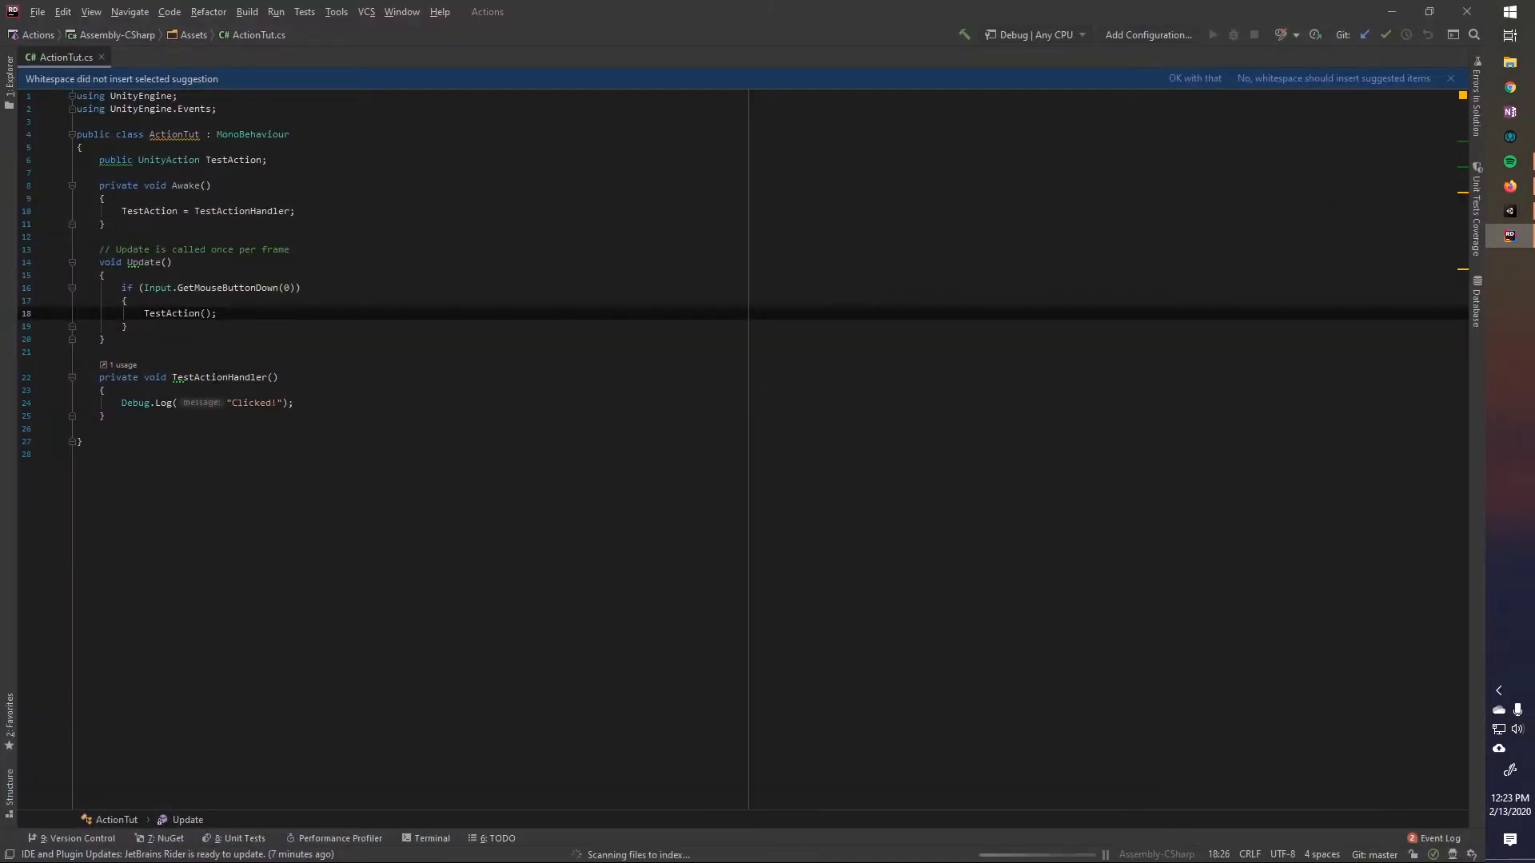
pyautogui.doubleClick(198, 377)
pyautogui.click(251, 304)
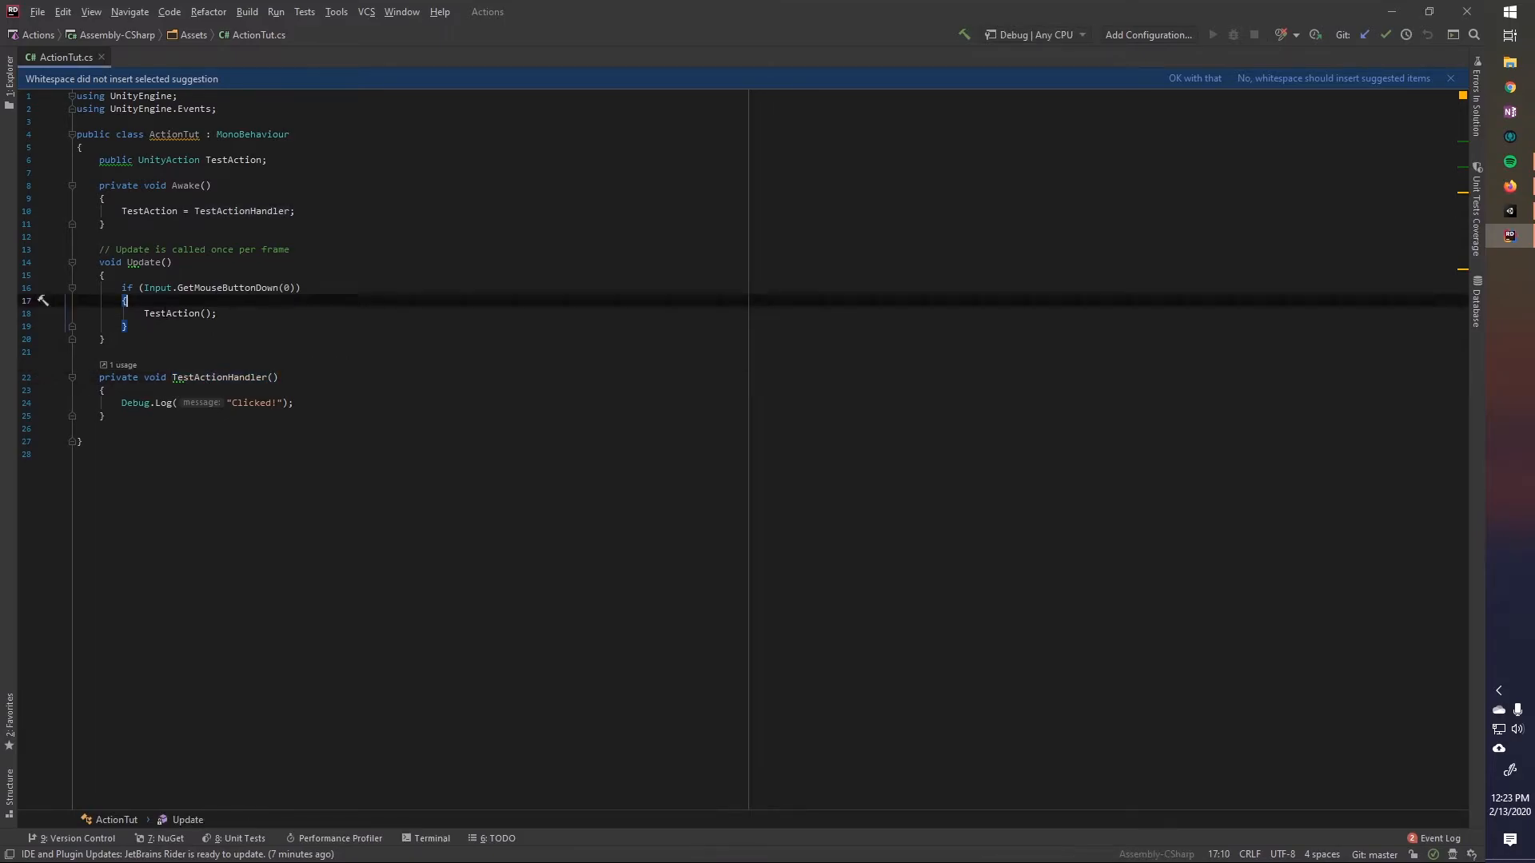
pyautogui.click(206, 314)
pyautogui.click(245, 211)
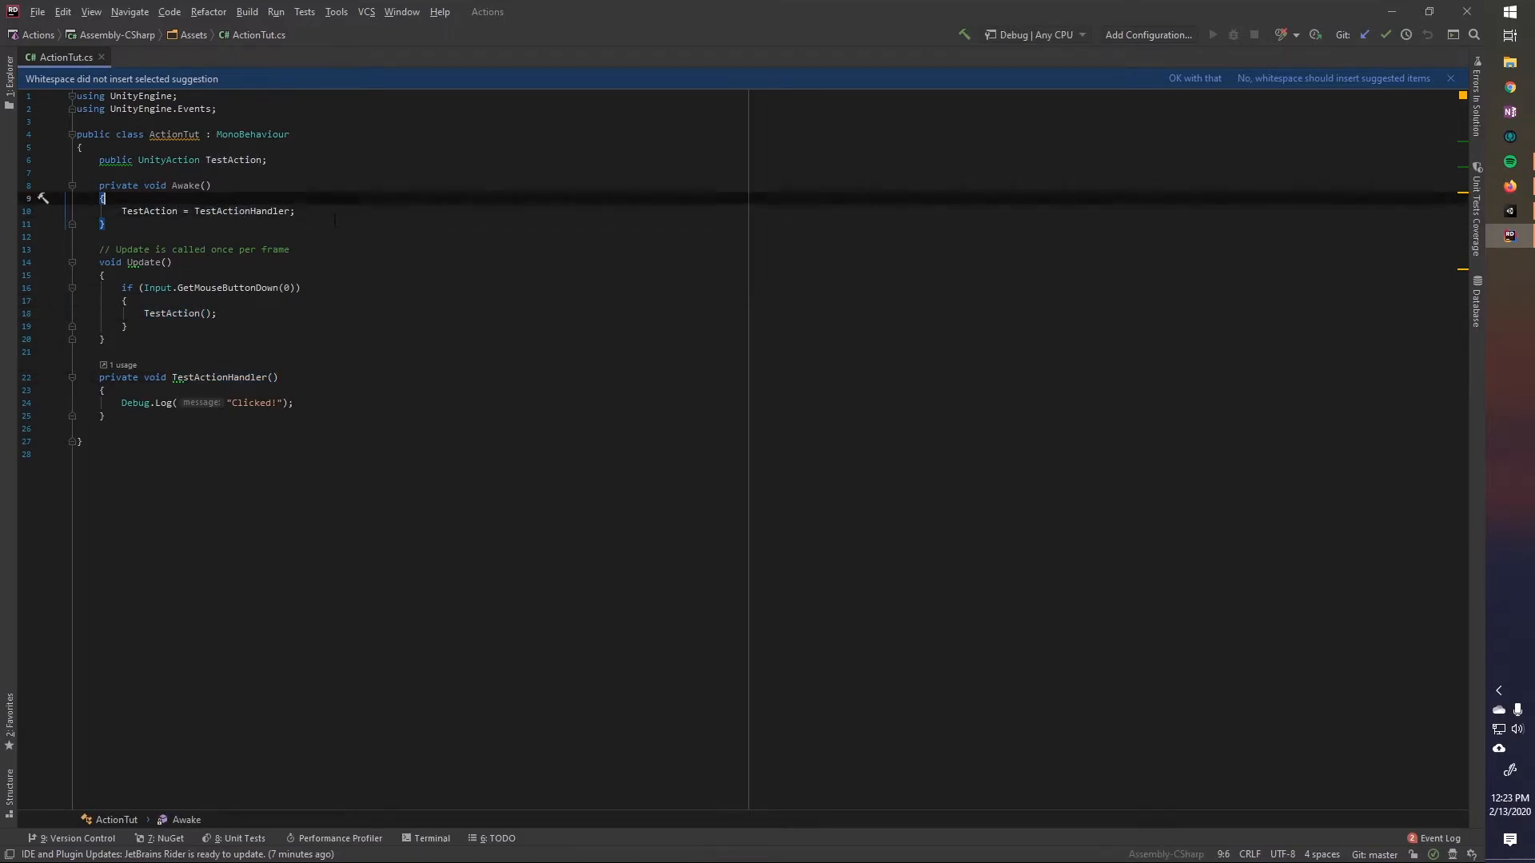
pyautogui.click(295, 211)
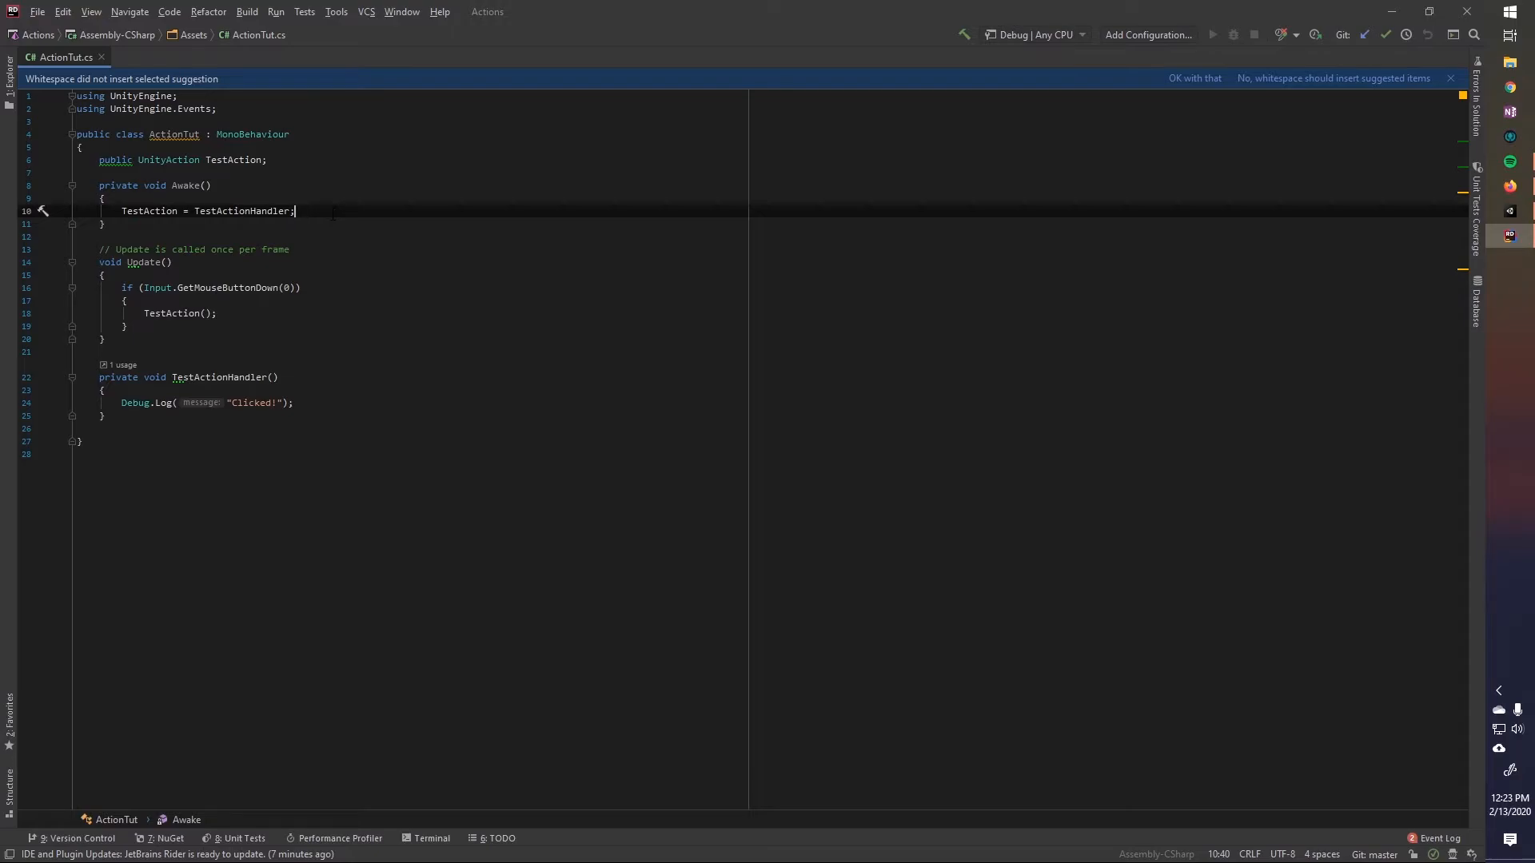
pyautogui.doubleClick(165, 313)
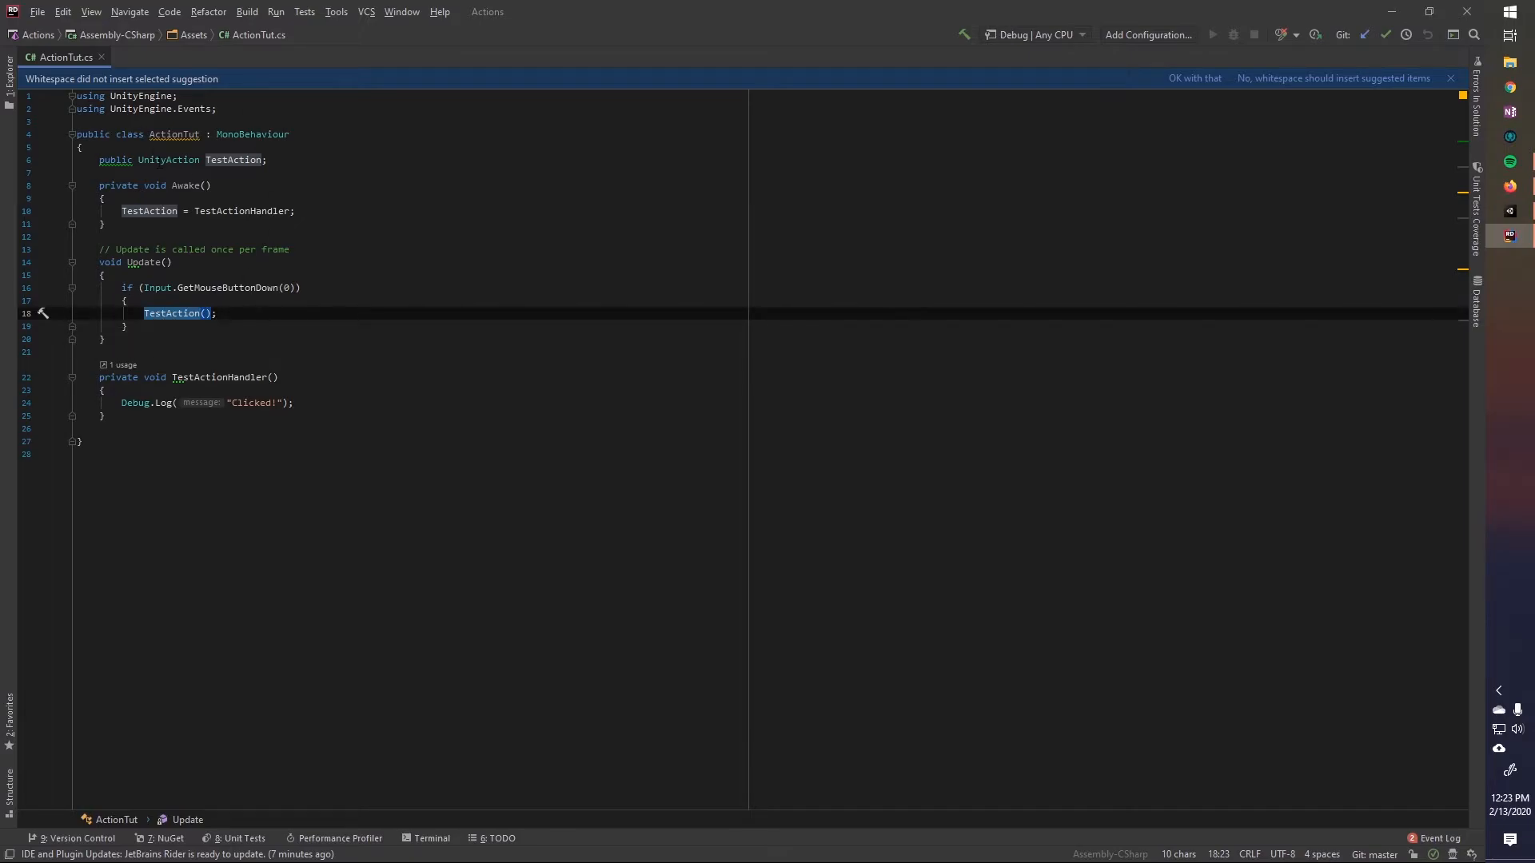
pyautogui.doubleClick(240, 160)
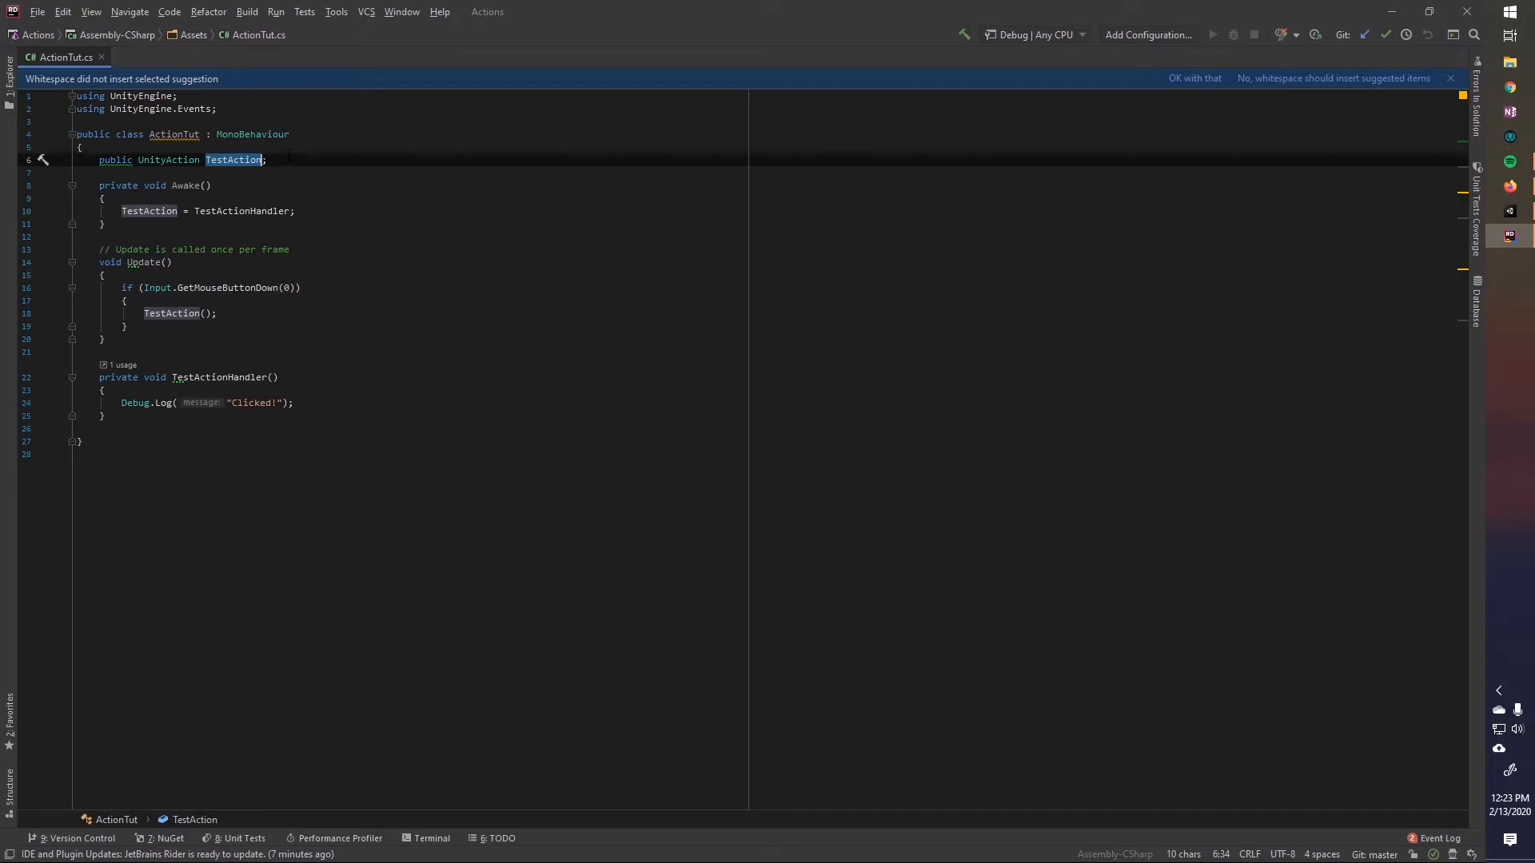
pyautogui.click(288, 159)
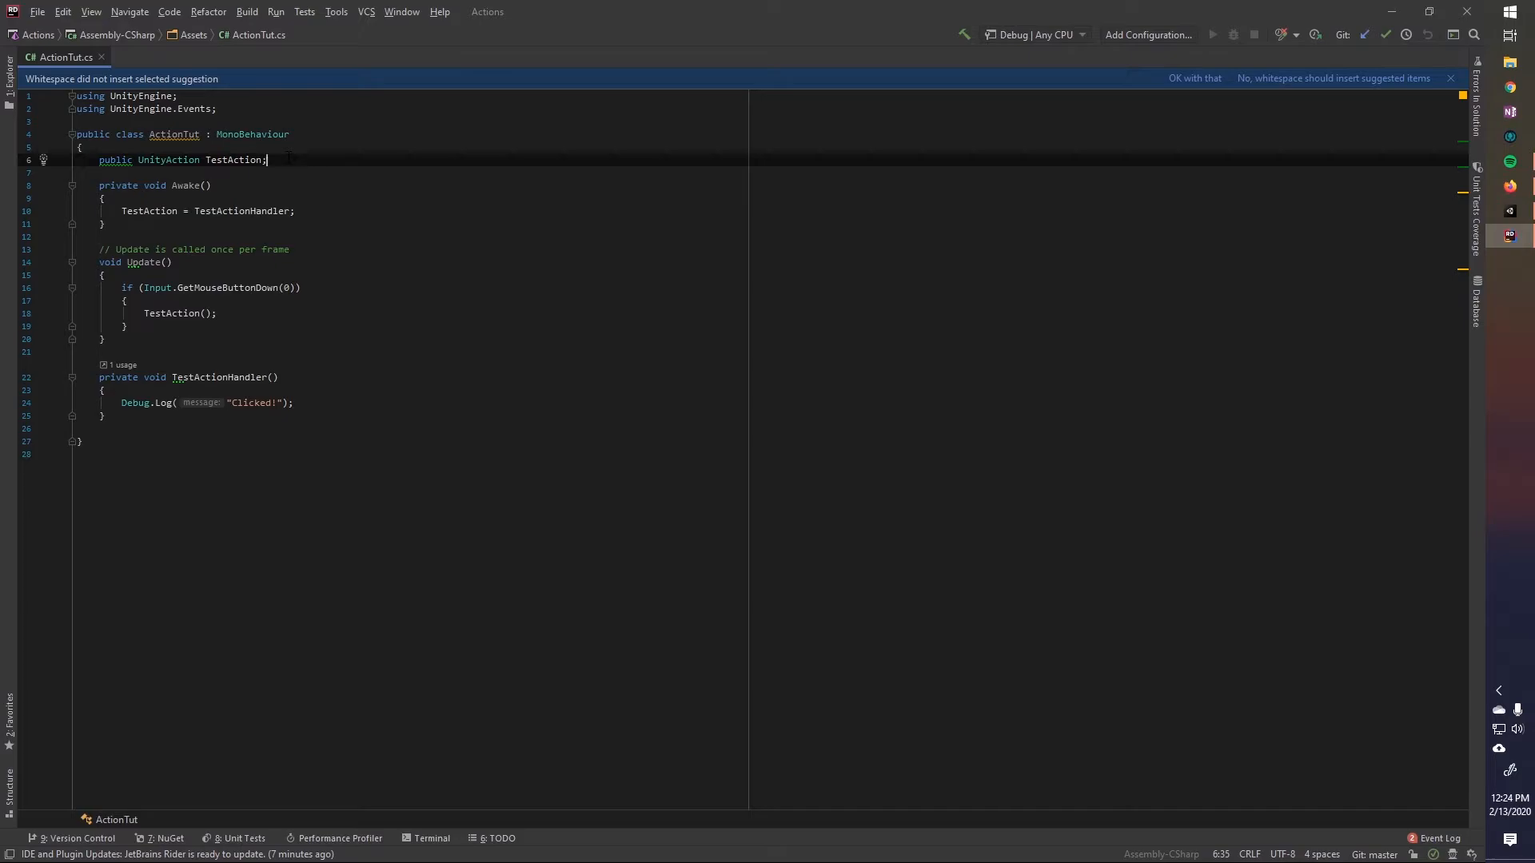
# Step: Comment out the 'TestAction = TestActionHandler;' line in Awake with Ctrl+/
pyautogui.press('Down')
pyautogui.press('Down')
pyautogui.press('Down')
pyautogui.press('End')
pyautogui.hotkey('ctrl', '/')
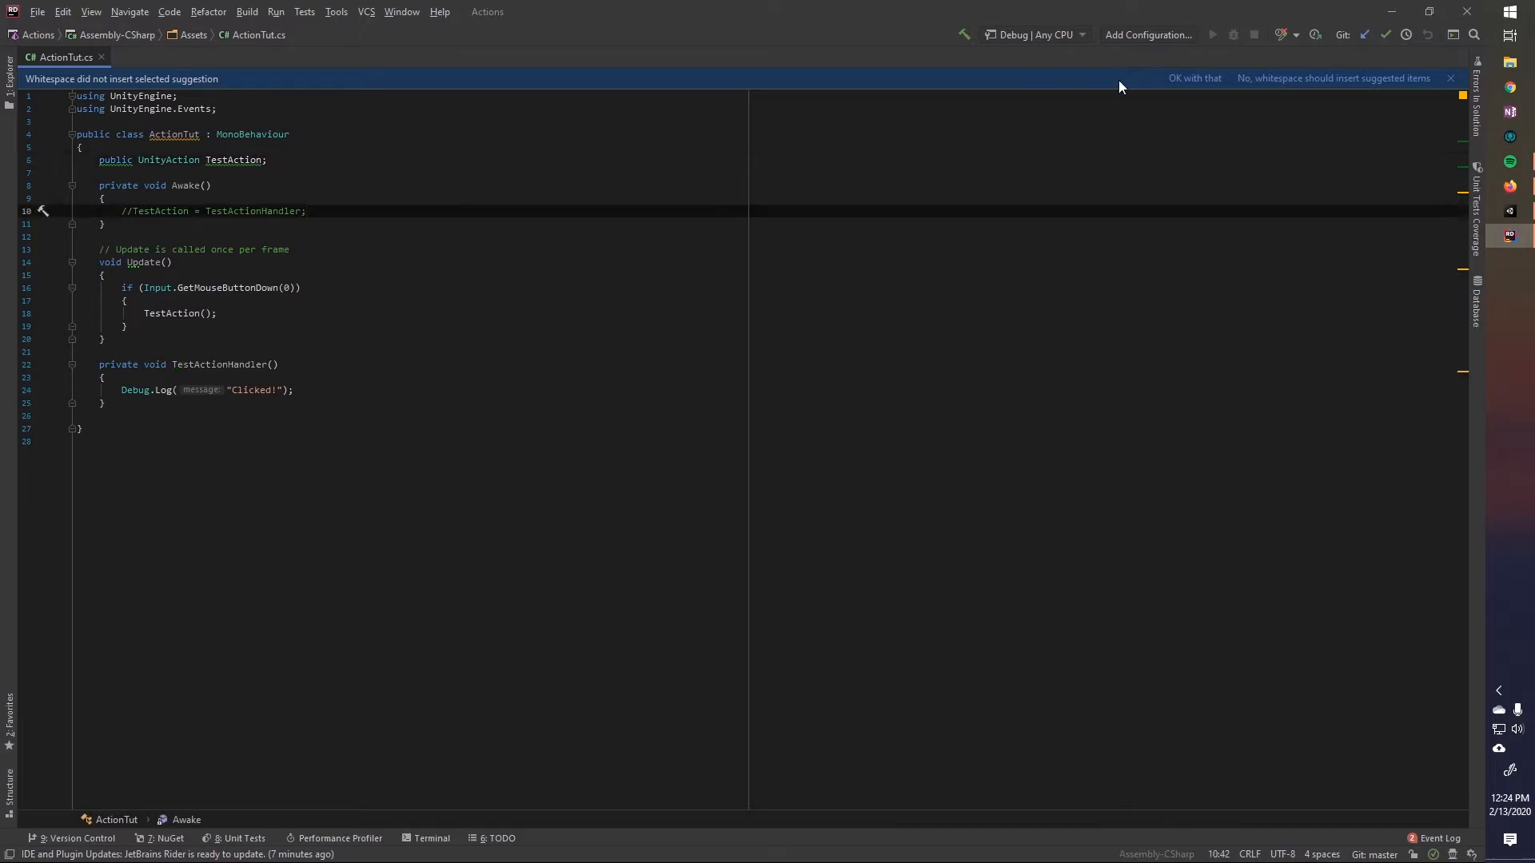
# Step: Switch to Unity and play the scene with the handler assignment commented out
pyautogui.click(1388, 16)
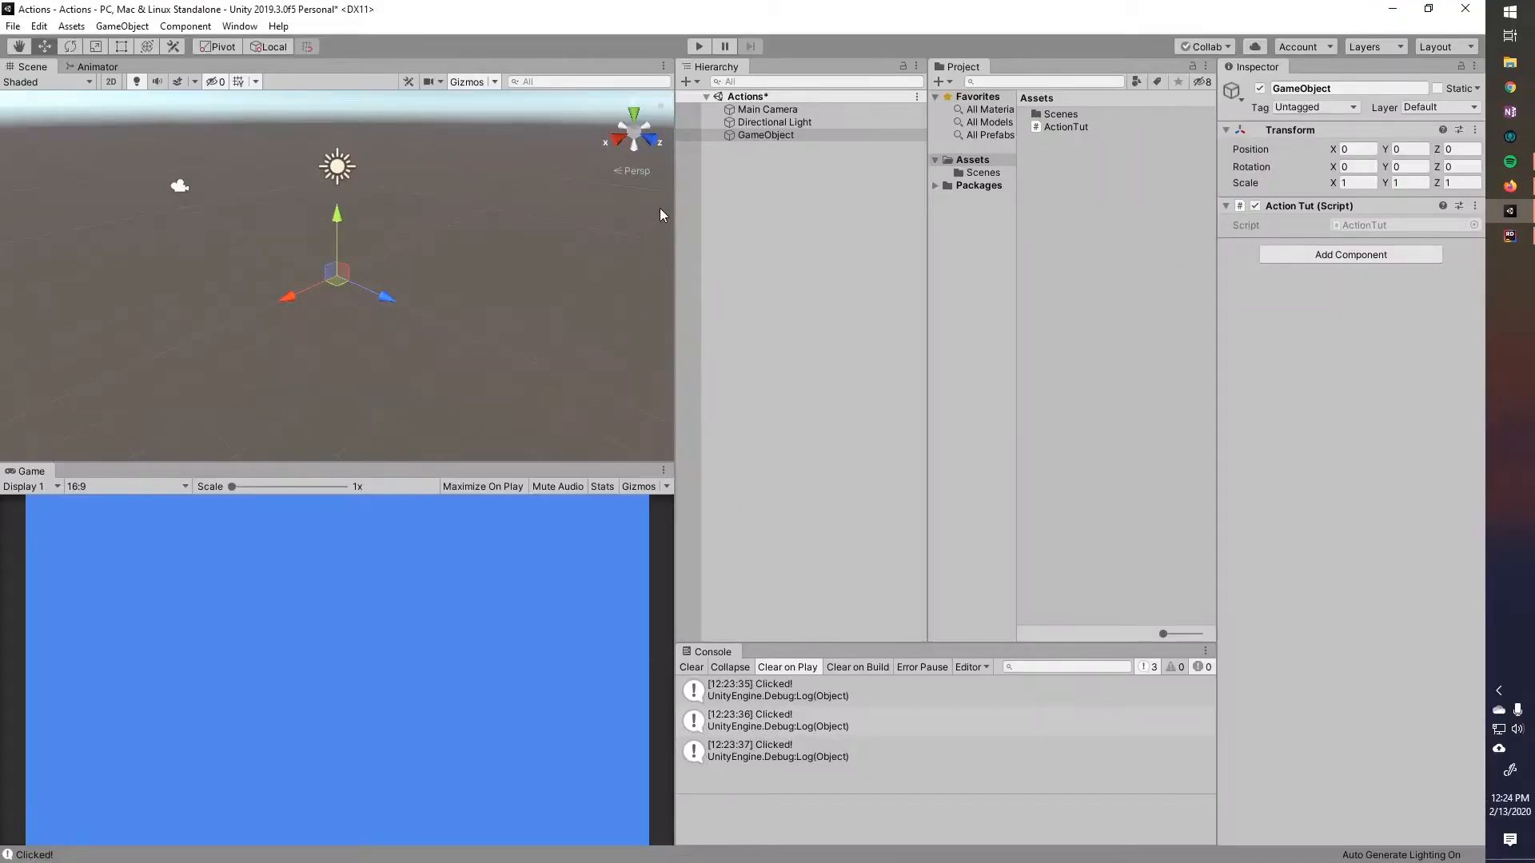
pyautogui.click(698, 46)
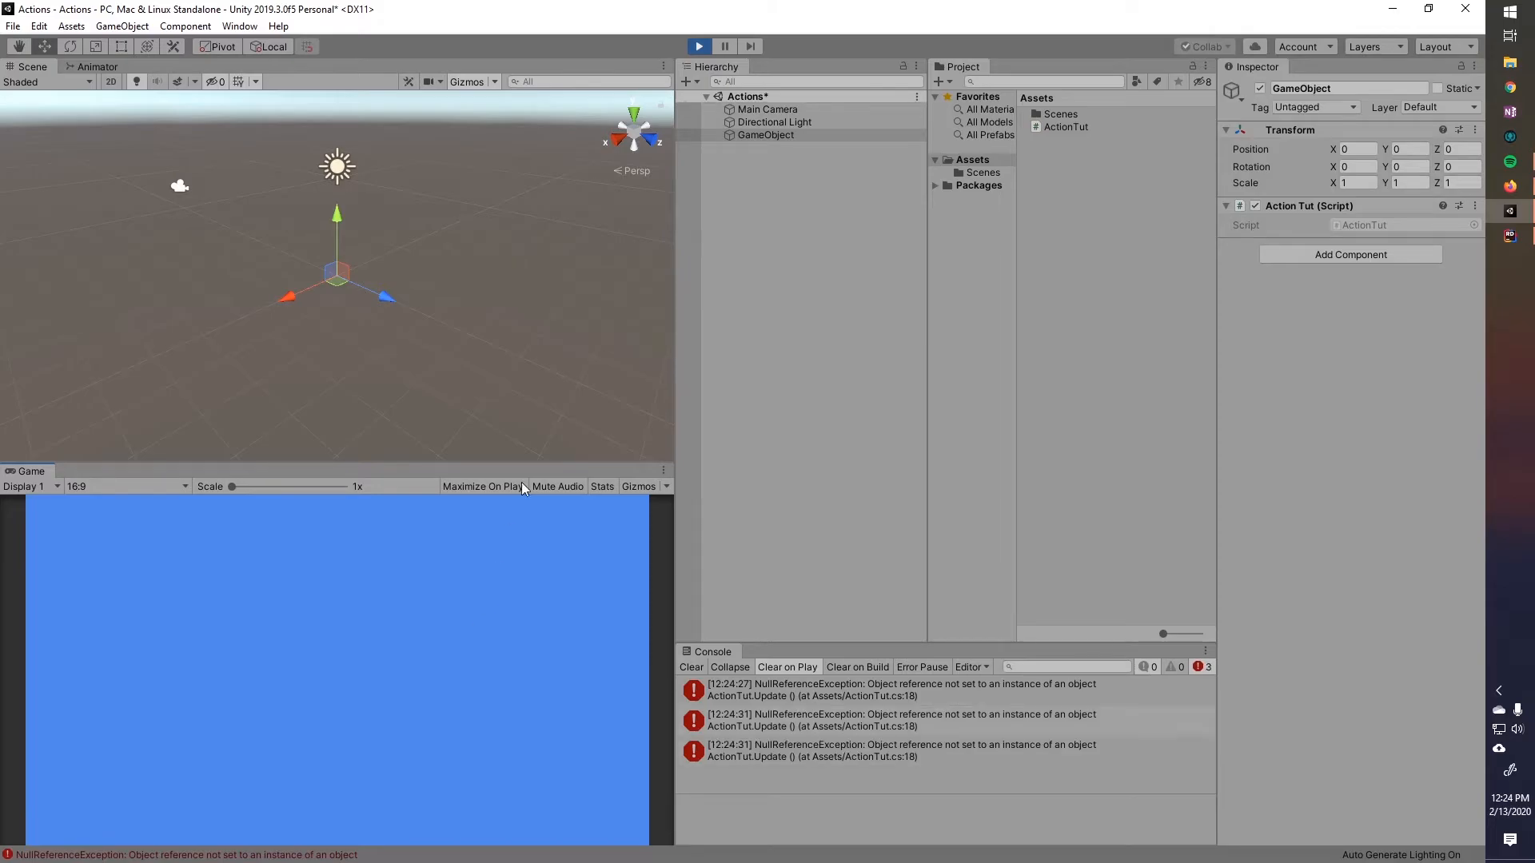
# Step: Stop the scene and uncomment the TestActionHandler assignment in Awake
pyautogui.click(699, 48)
pyautogui.click(1509, 234)
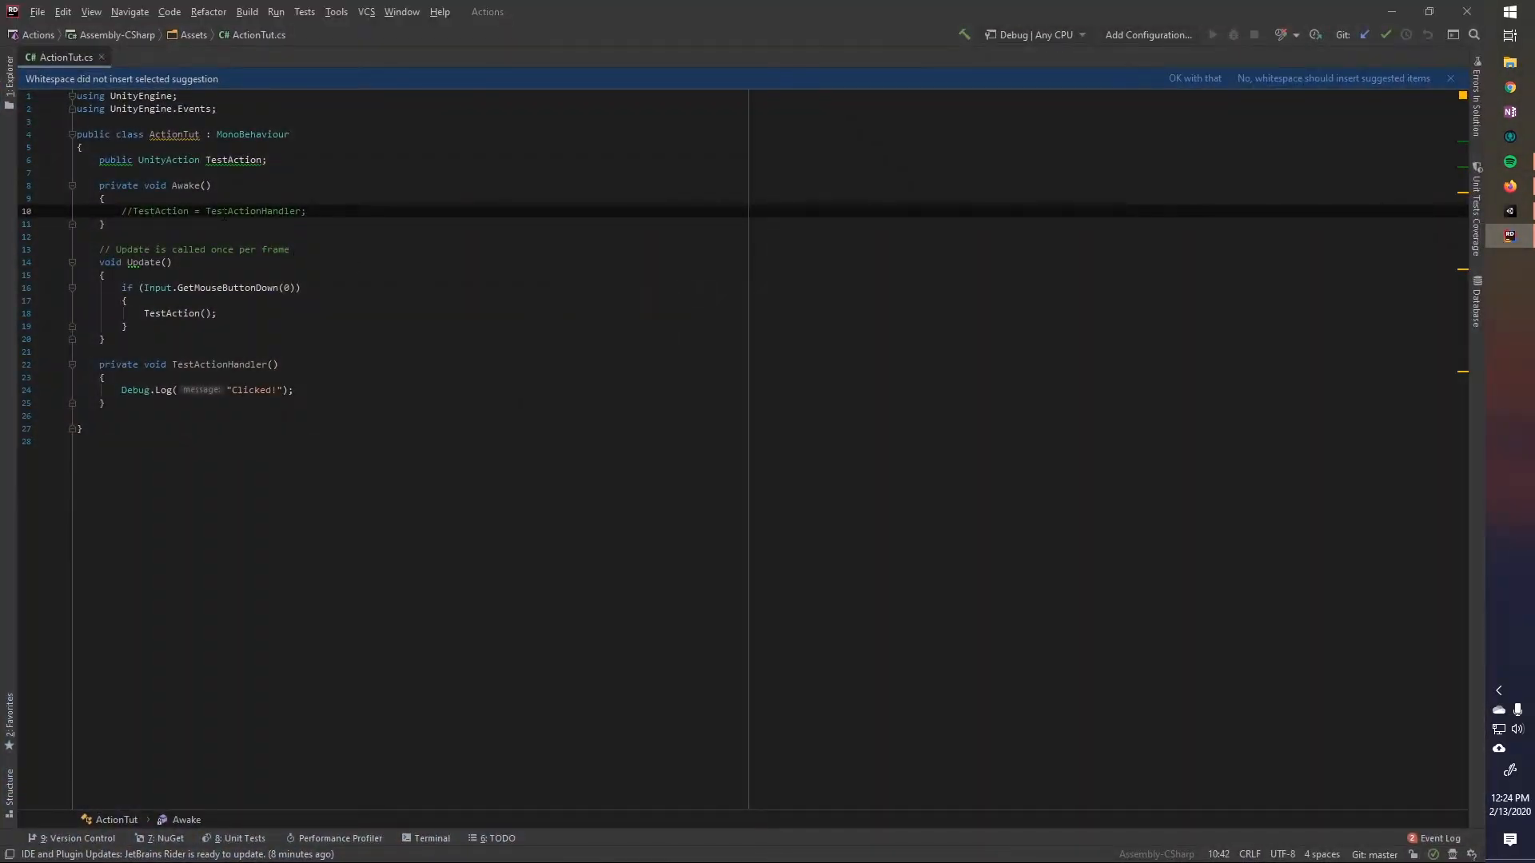
pyautogui.hotkey('shift', 'Left')
pyautogui.hotkey('shift', 'Left')
pyautogui.hotkey('shift', 'Left')
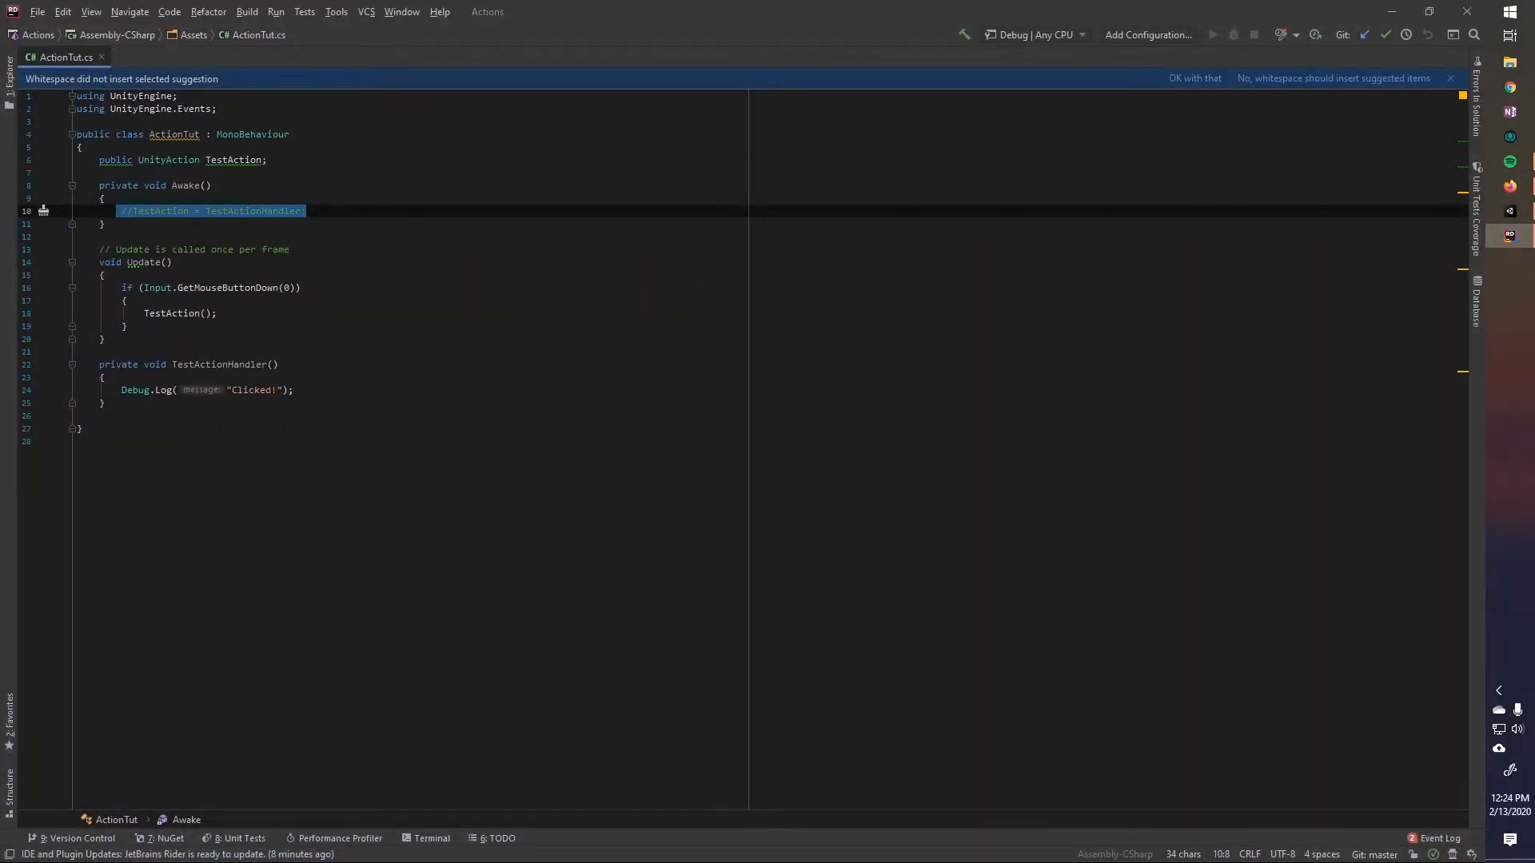
pyautogui.click(351, 205)
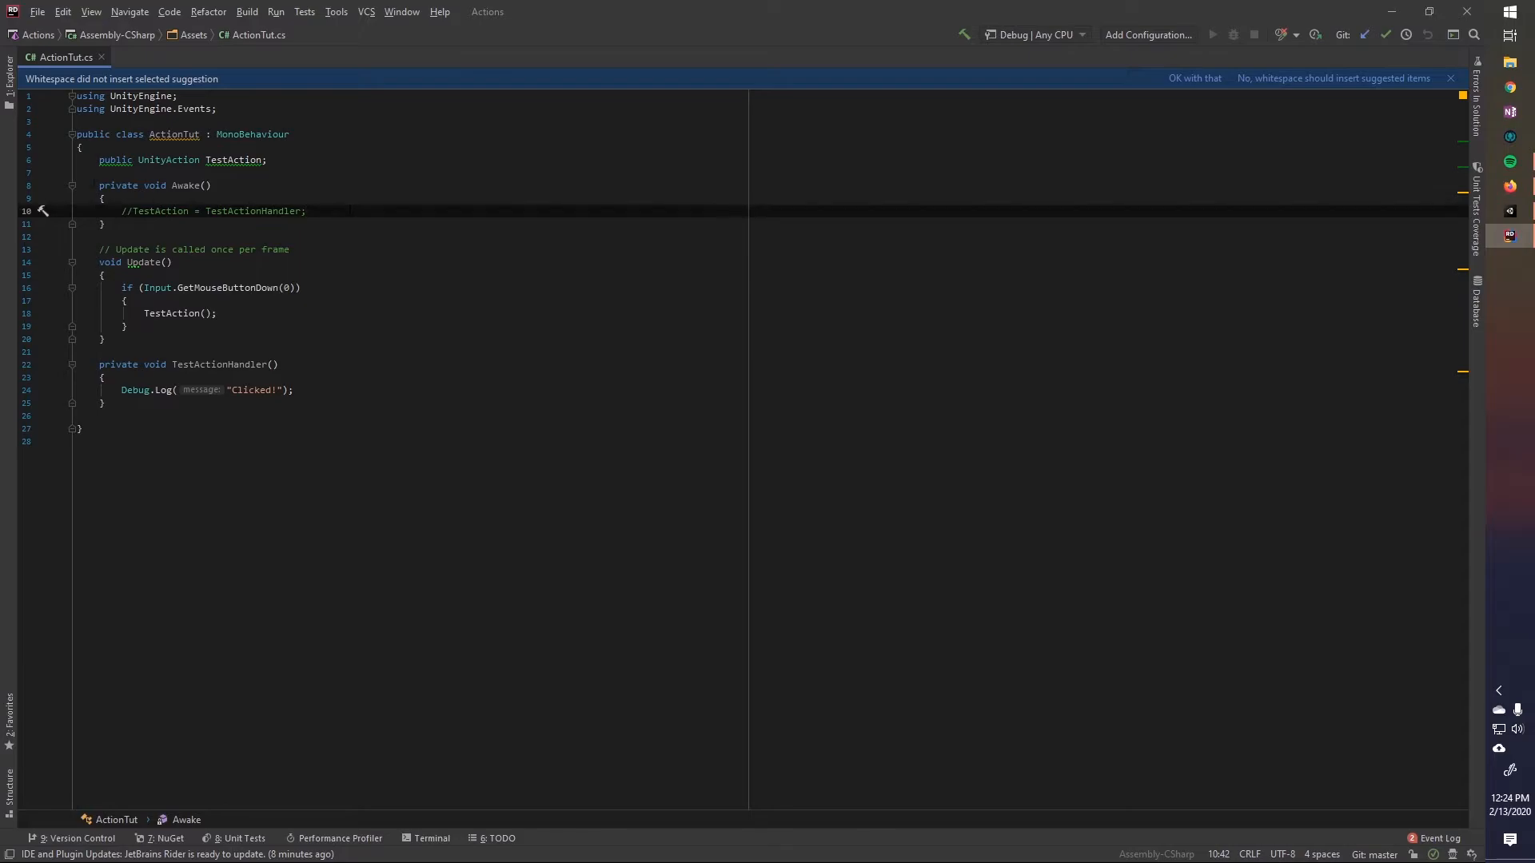
pyautogui.hotkey('ctrl', '/')
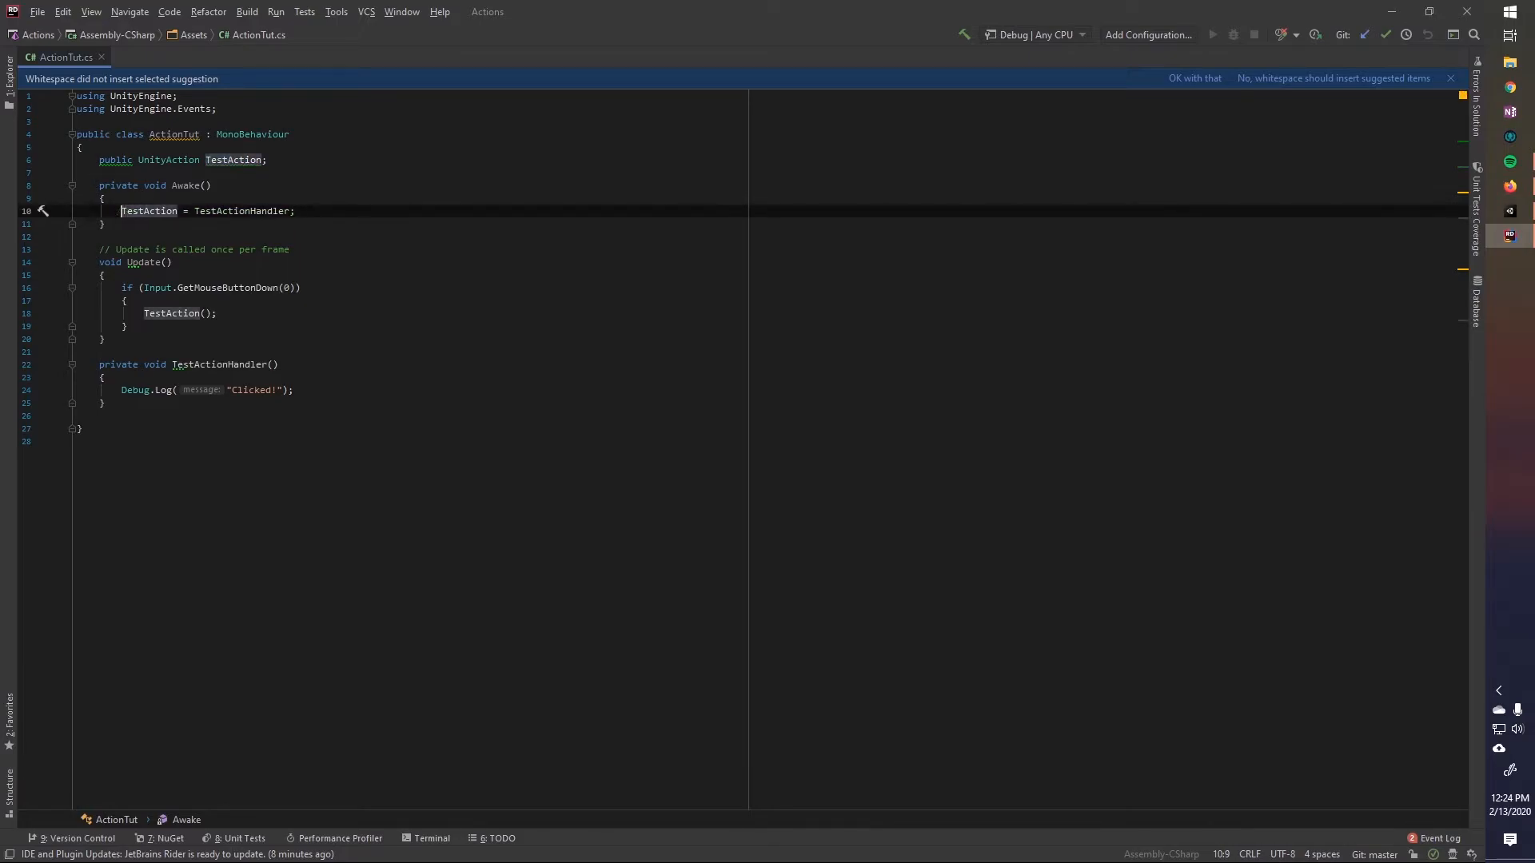
# Step: Write an if (TestAction != null) { } block above the TestAction() call in Update
pyautogui.click(250, 313)
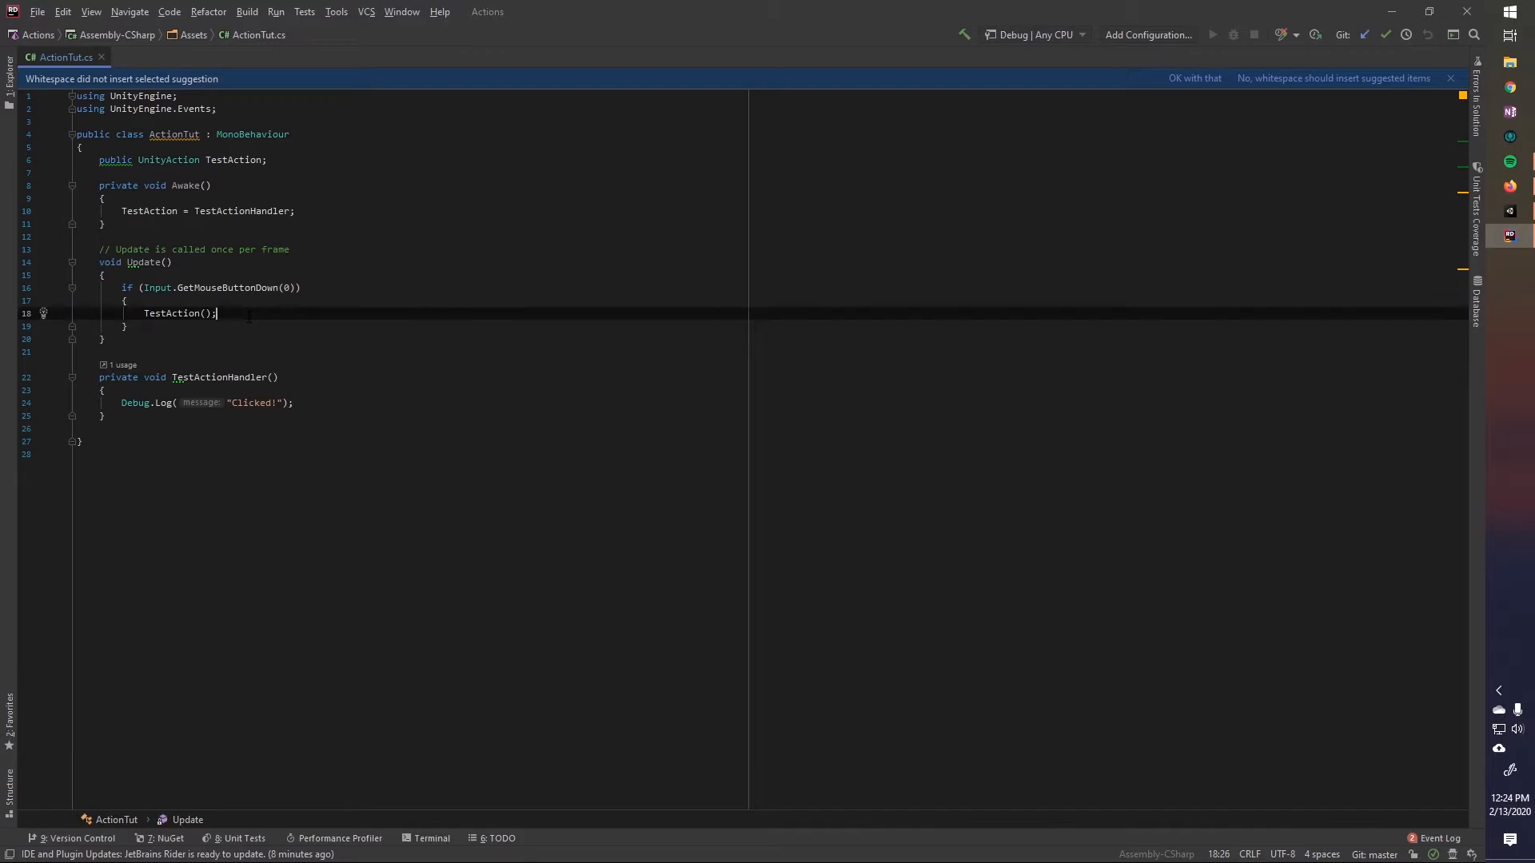
pyautogui.hotkey('ctrl', 'alt', 'Return')
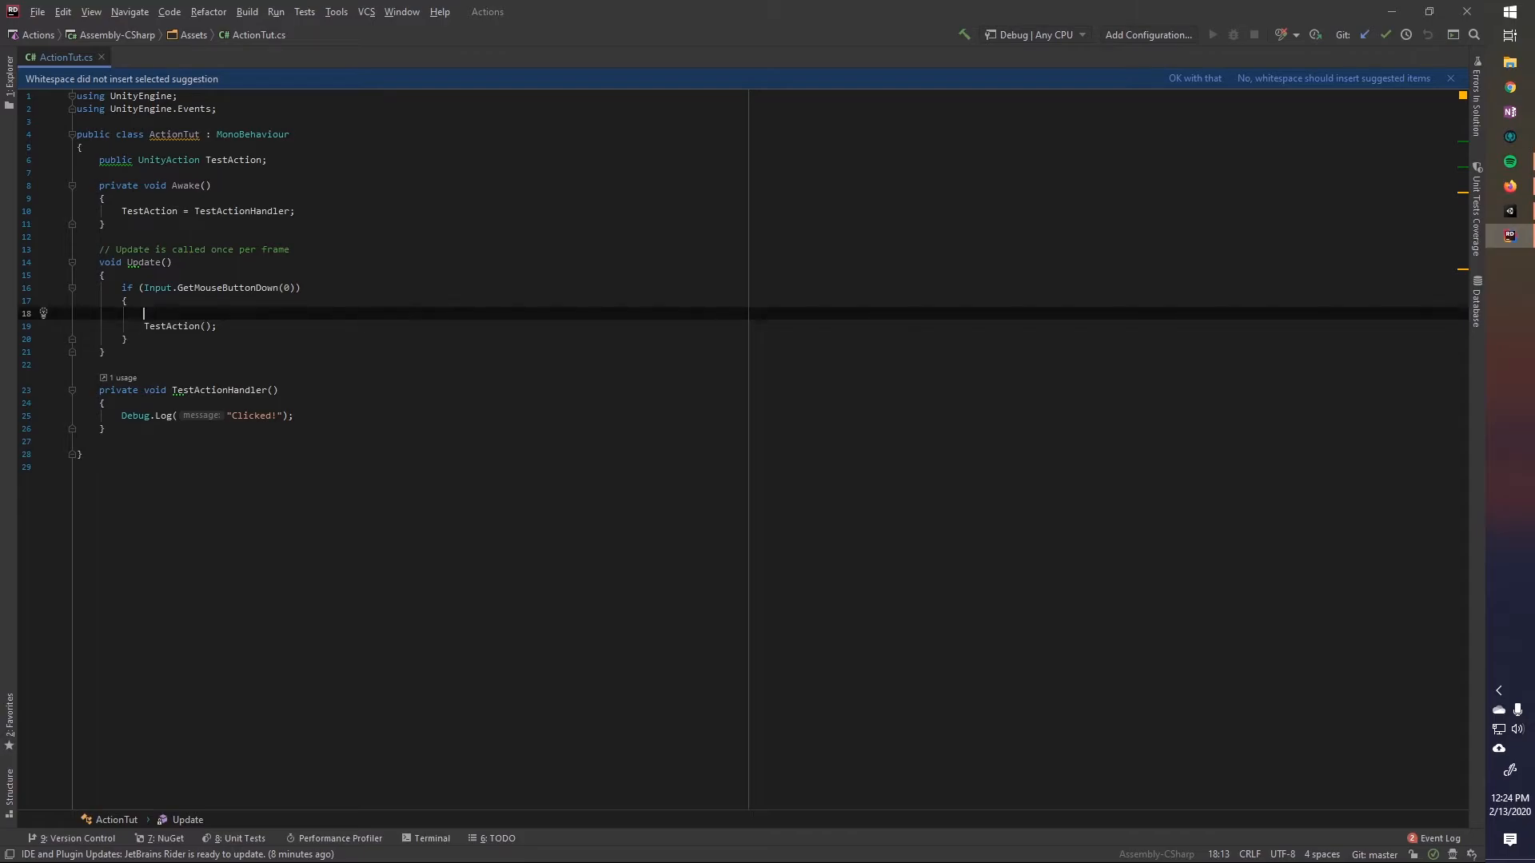
pyautogui.write('if(')
pyautogui.write('Tset')
pyautogui.press('BackSpace')
pyautogui.press('BackSpace')
pyautogui.press('BackSpace')
pyautogui.write('est')
pyautogui.press('Return')
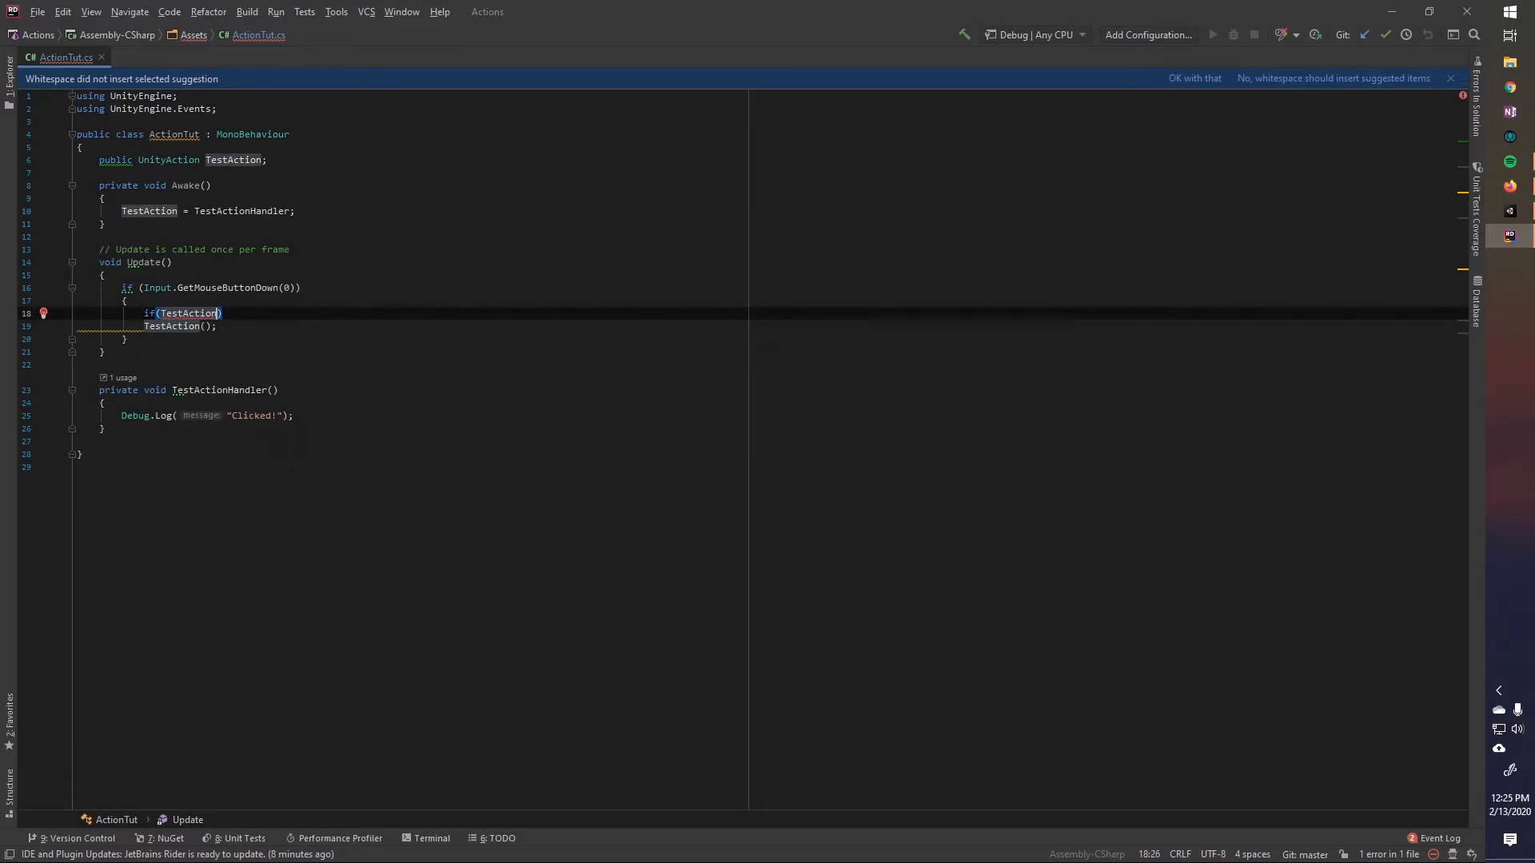
pyautogui.write('!= null')
pyautogui.press('Escape')
pyautogui.press('End')
pyautogui.press('Return')
pyautogui.write('{')
pyautogui.press('Return')
# Step: Move the original TestAction() call inside the if block and remove the leftover blank line
pyautogui.click(234, 364)
pyautogui.hotkey('shift', 'Home')
pyautogui.hotkey('ctrl', 'x')
pyautogui.press('Up')
pyautogui.press('Up')
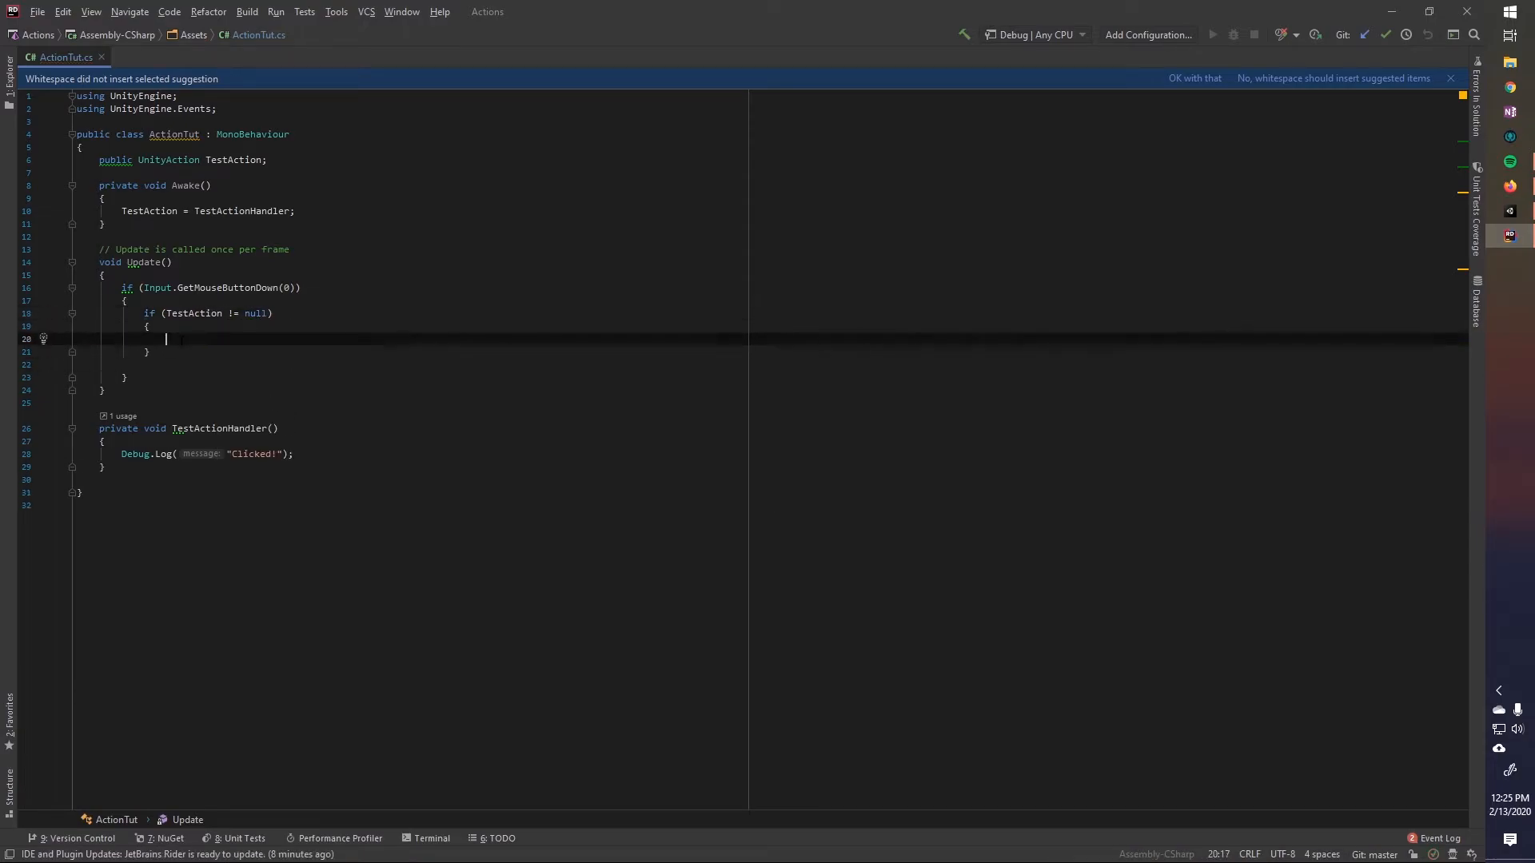
pyautogui.hotkey('ctrl', 'v')
pyautogui.press('Down')
pyautogui.press('Down')
pyautogui.press('BackSpace')
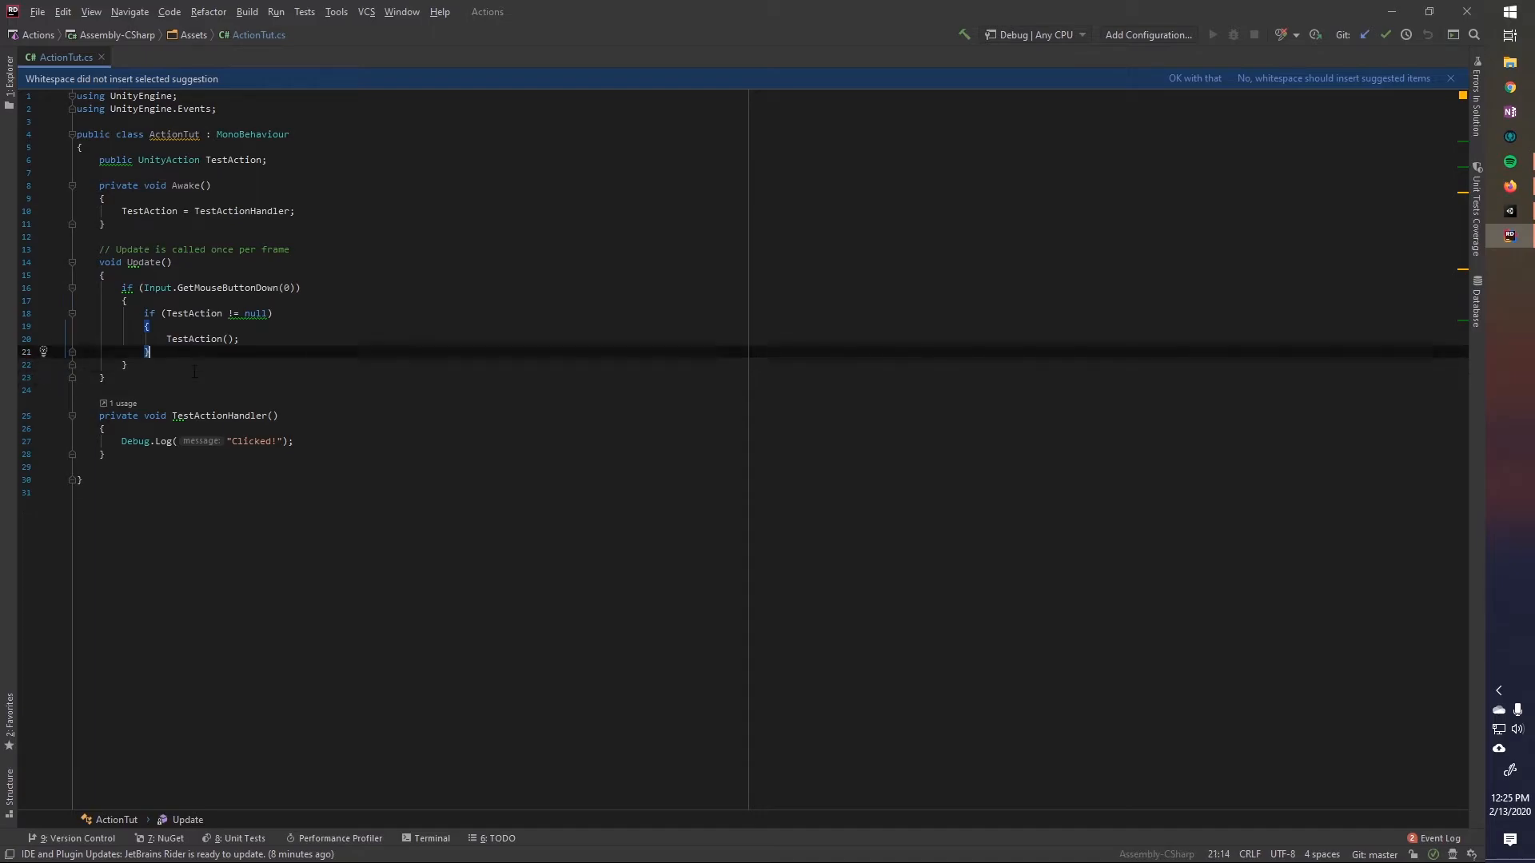
pyautogui.click(287, 314)
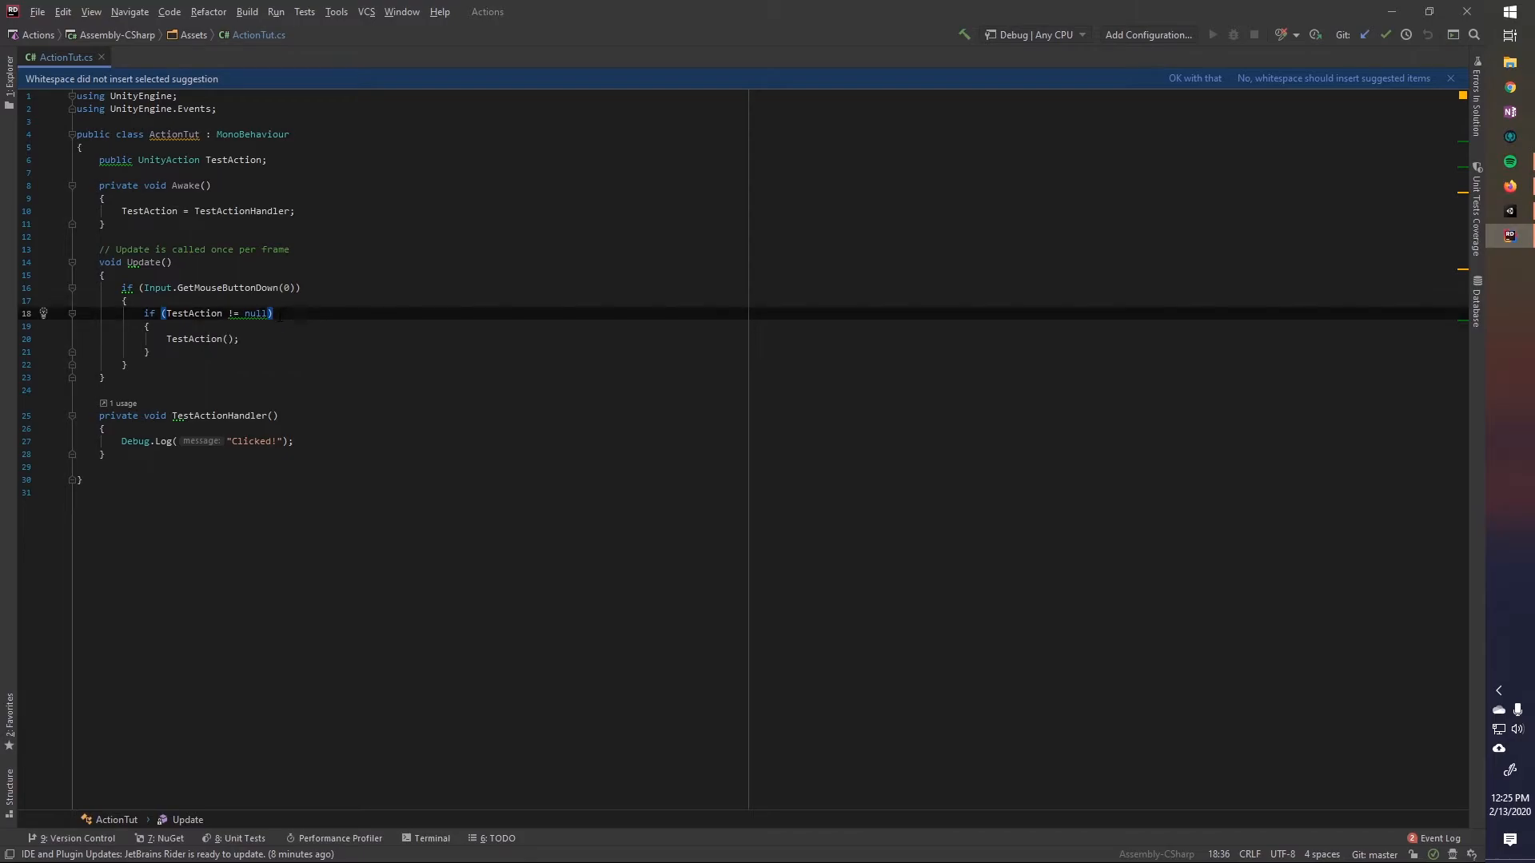
# Step: Delete the if block and write TestAction?.Invoke(); in its place
pyautogui.hotkey('ctrl', 'w')
pyautogui.hotkey('ctrl', 'w')
pyautogui.hotkey('ctrl', 'w')
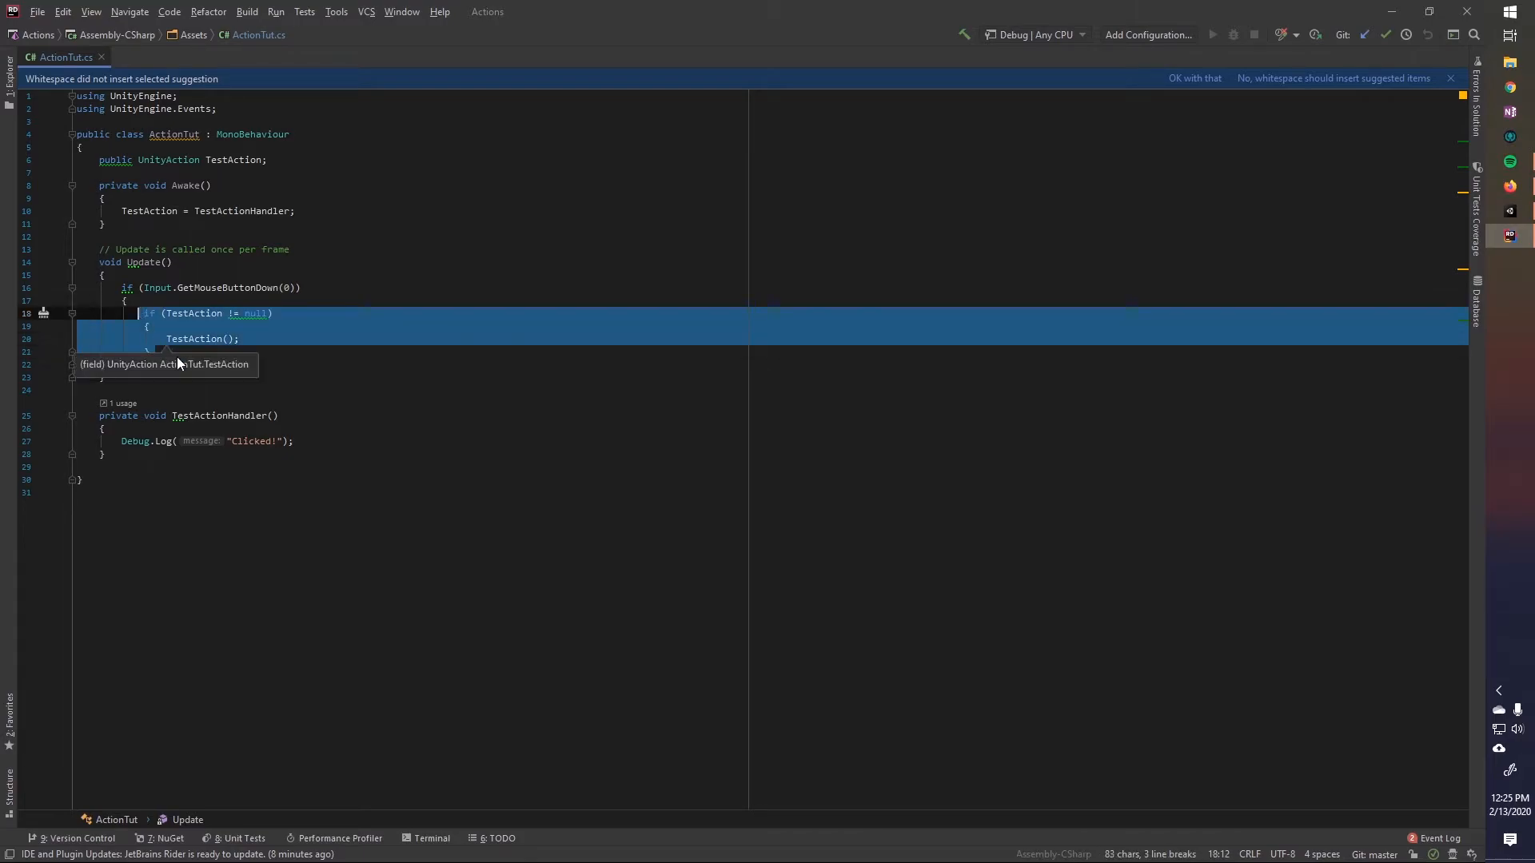
pyautogui.click(176, 357)
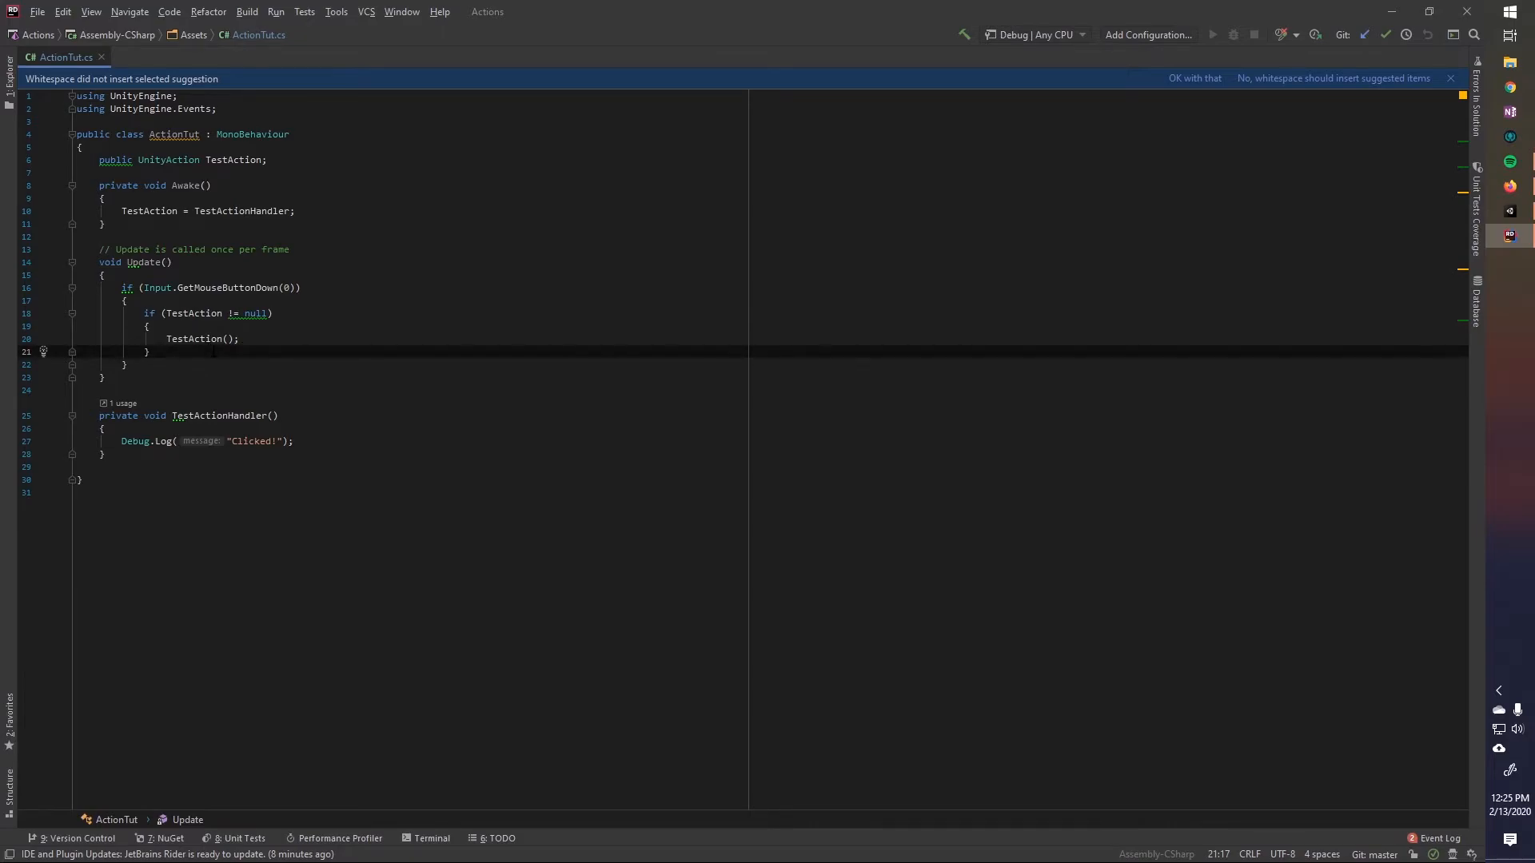
pyautogui.moveTo(250, 314)
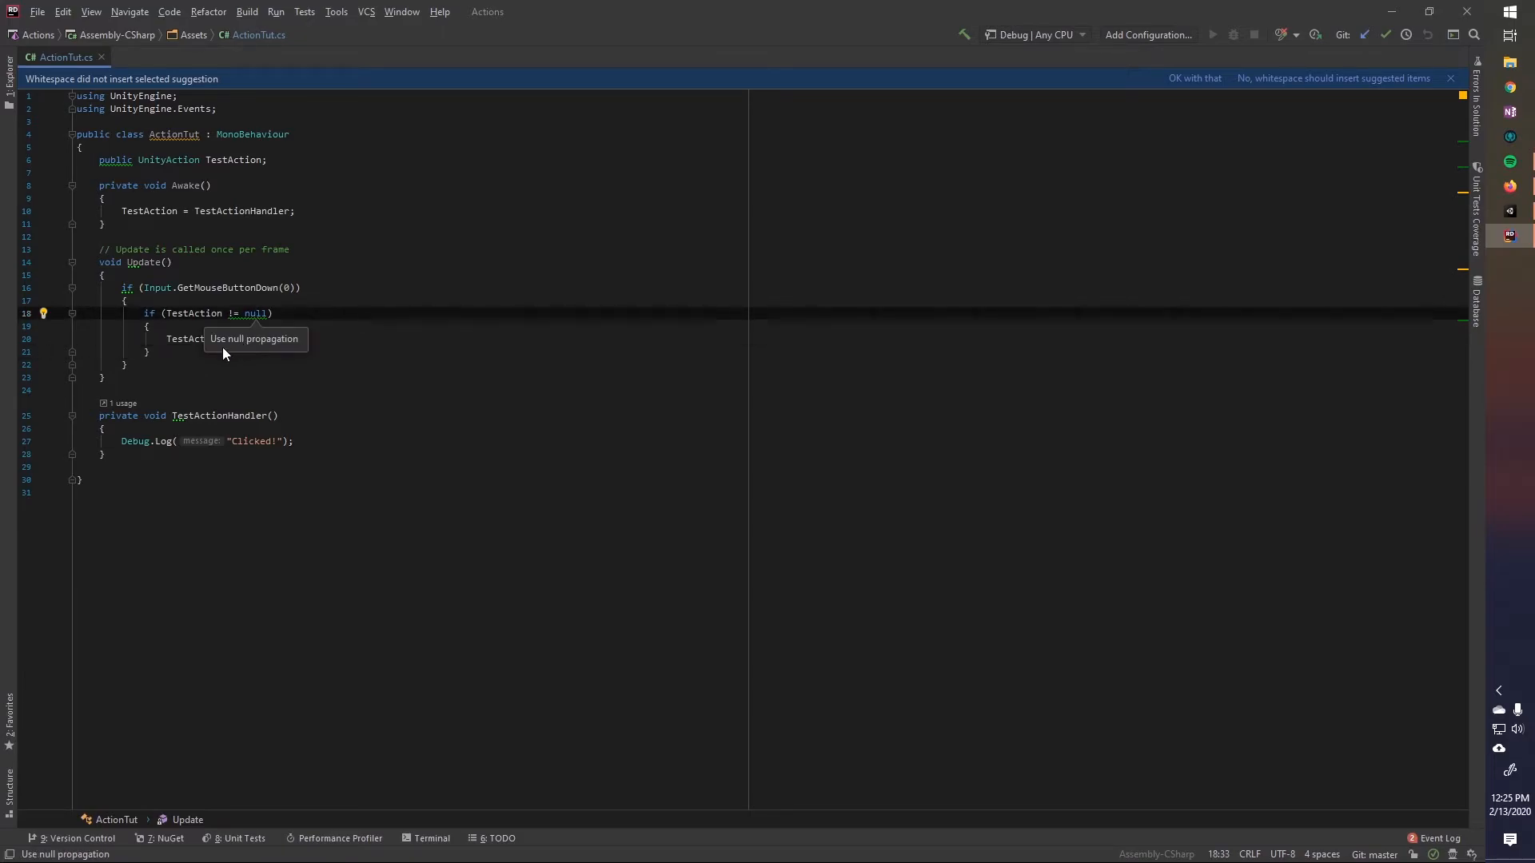
pyautogui.hotkey('ctrl', 'w')
pyautogui.hotkey('ctrl', 'w')
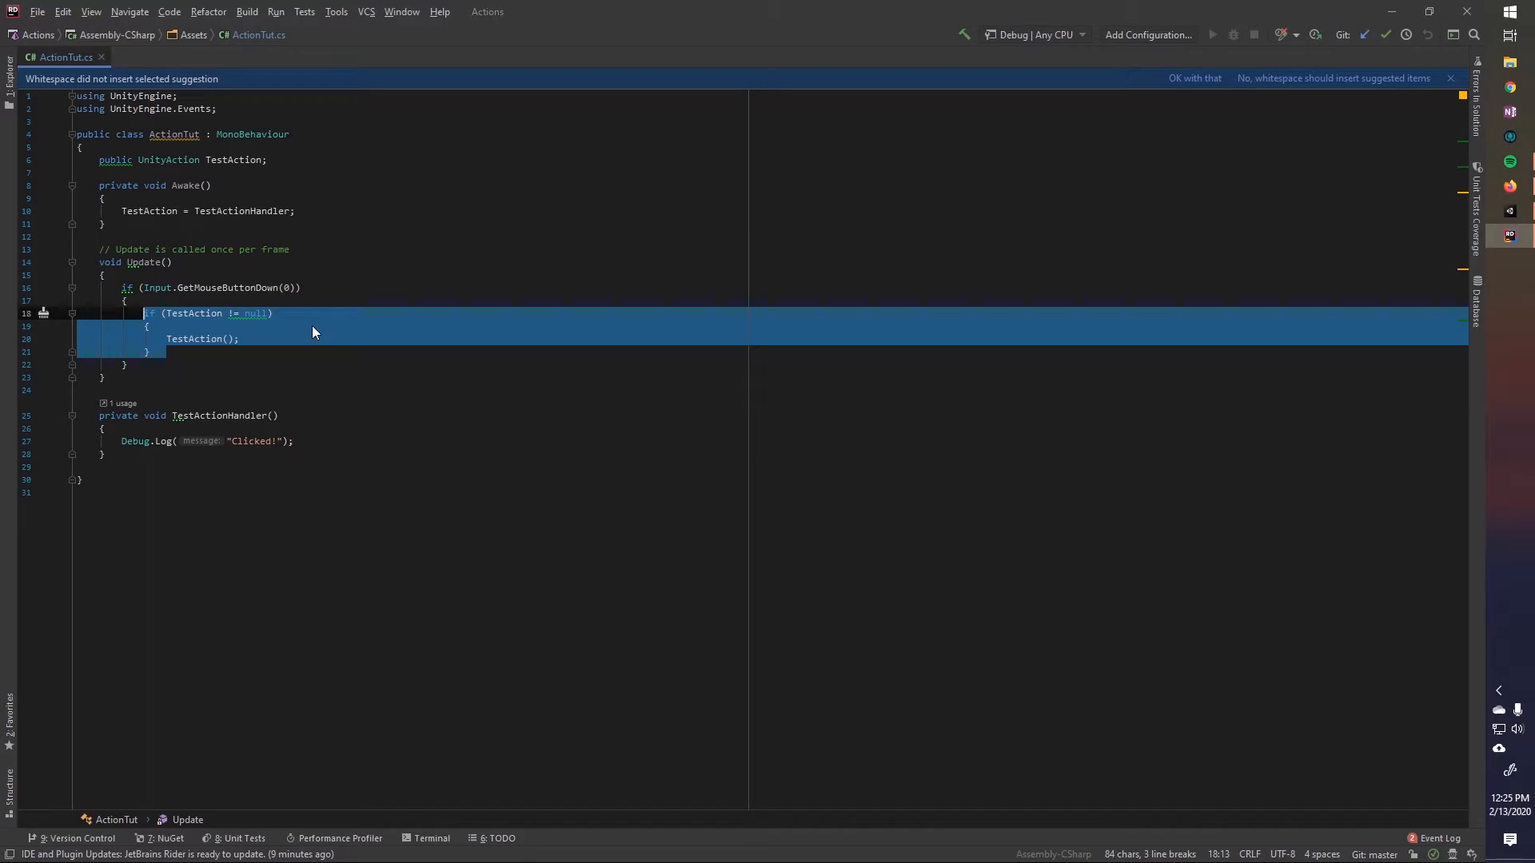
pyautogui.press('BackSpace')
pyautogui.write('TestA')
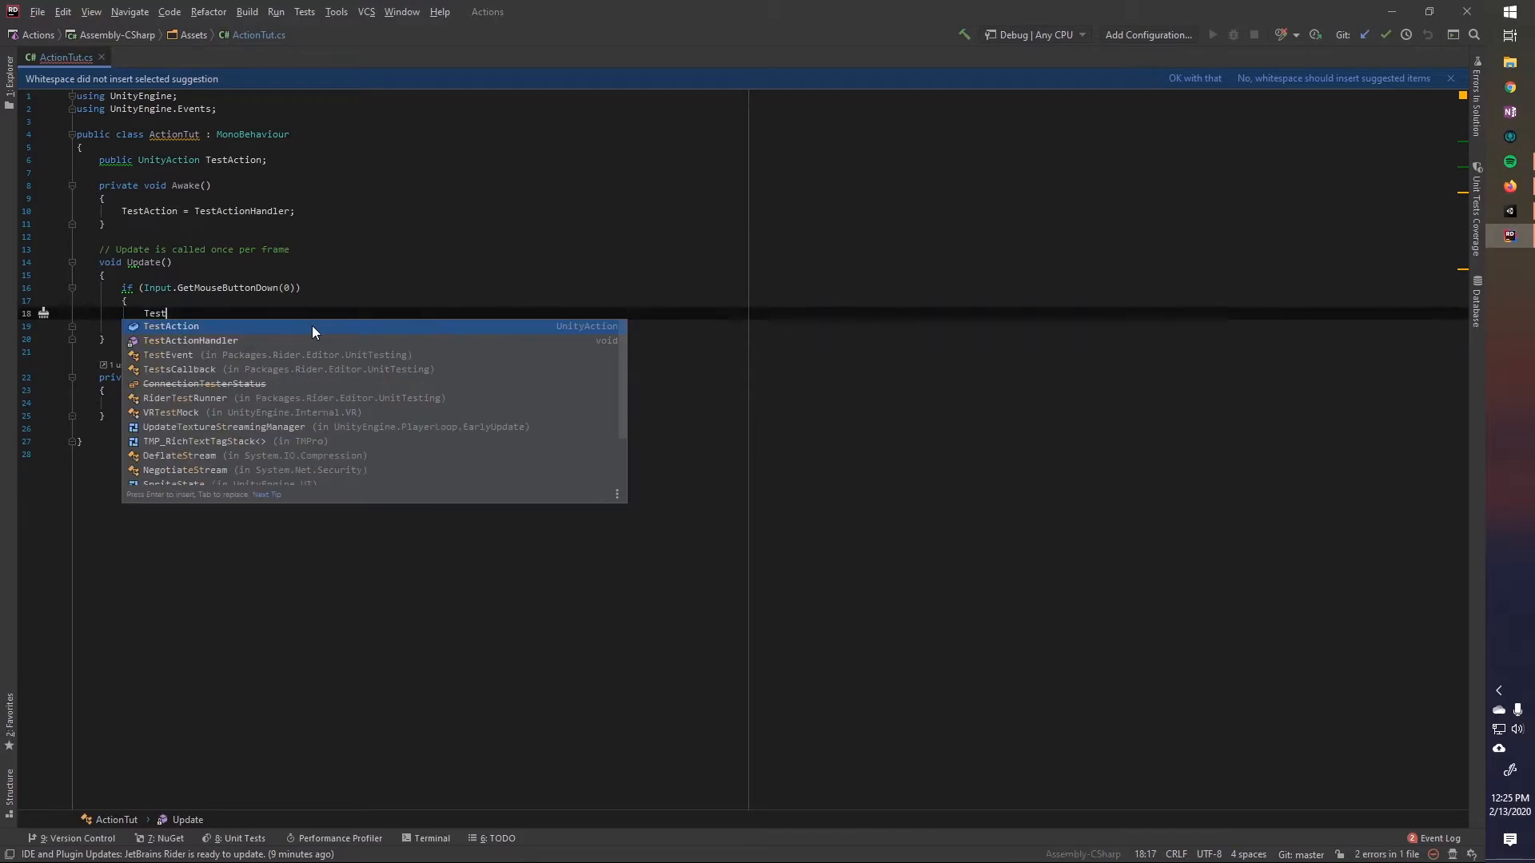
pyautogui.press('Return')
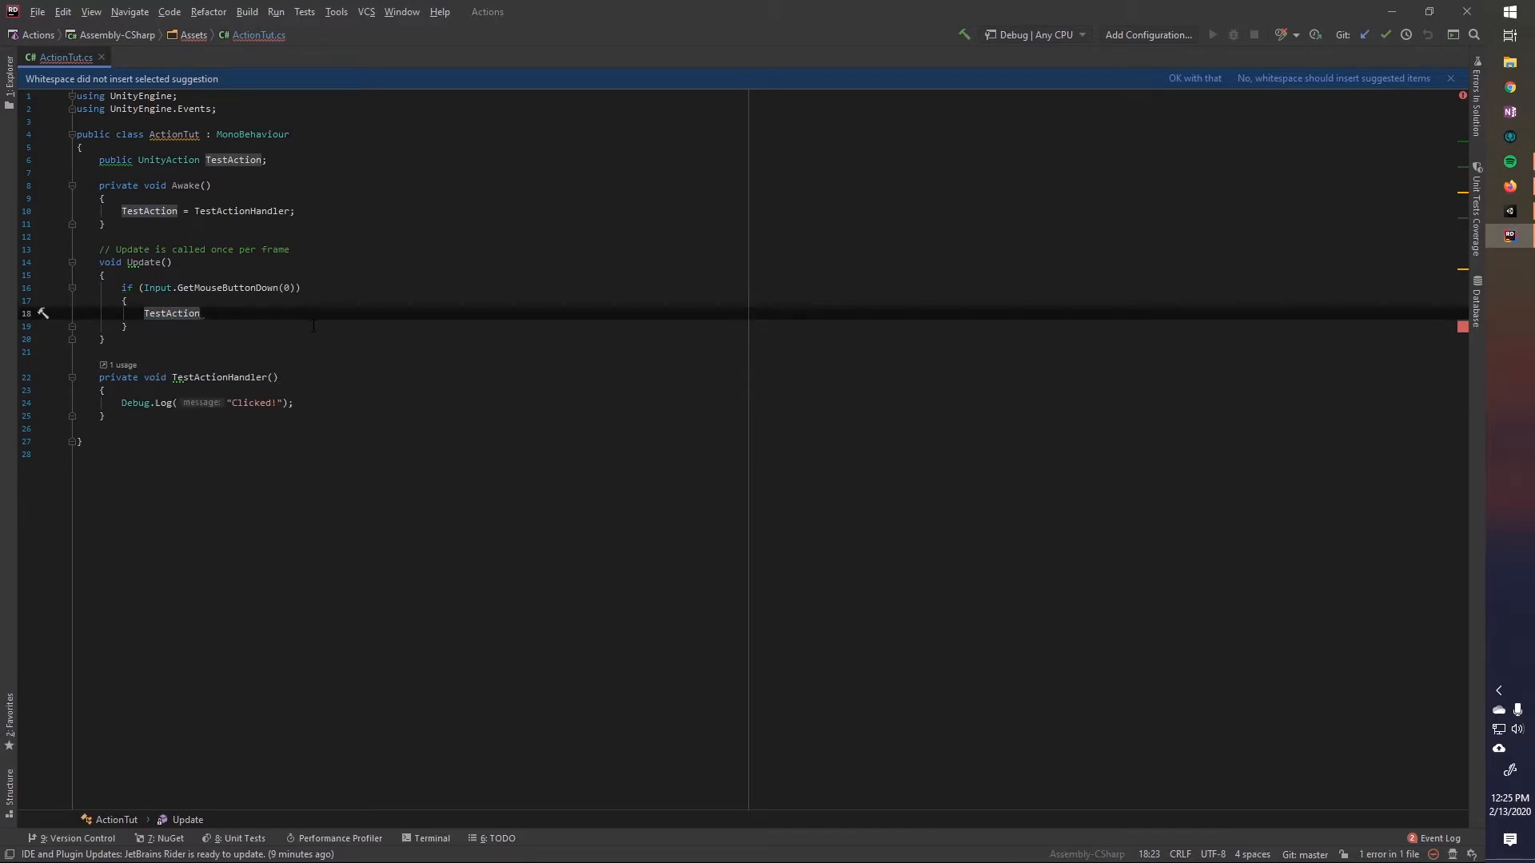
pyautogui.write('?.I')
pyautogui.press('Return')
pyautogui.write(';')
pyautogui.press('Left')
pyautogui.press('Left')
pyautogui.press('Left')
pyautogui.press('Right')
pyautogui.press('Right')
pyautogui.press('Left')
pyautogui.press('Left')
pyautogui.press('Left')
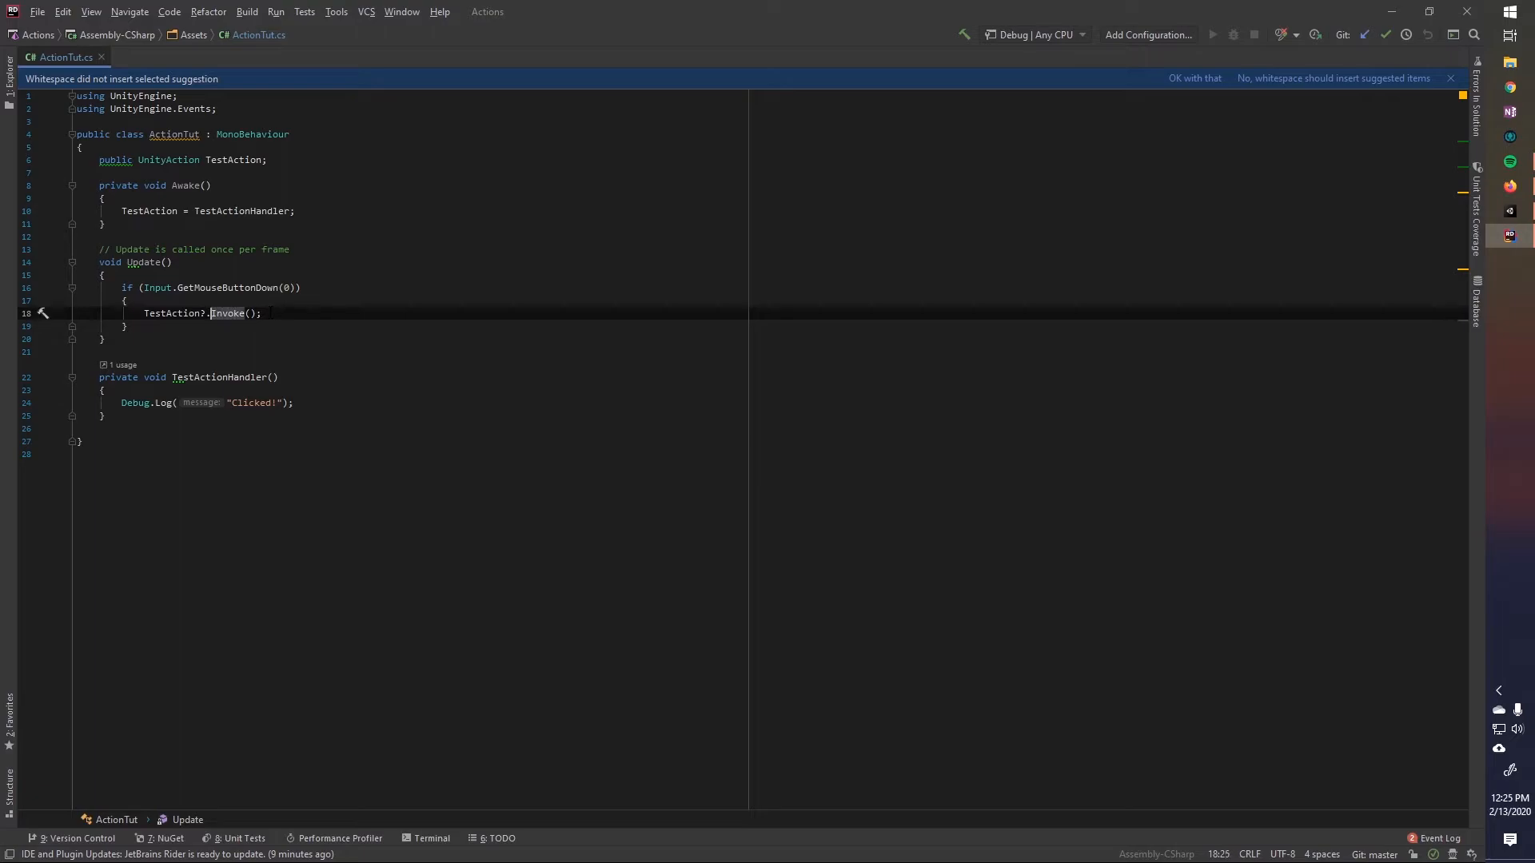
pyautogui.press('Right')
pyautogui.press('Right')
pyautogui.press('Right')
# Step: Add a TestAction.Invoke() test line below, then delete it again
pyautogui.press('Return')
pyautogui.write('Te')
pyautogui.press('Return')
pyautogui.write('();')
pyautogui.press('BackSpace')
pyautogui.press('BackSpace')
pyautogui.press('BackSpace')
pyautogui.write('.in')
pyautogui.press('Return')
pyautogui.write(';')
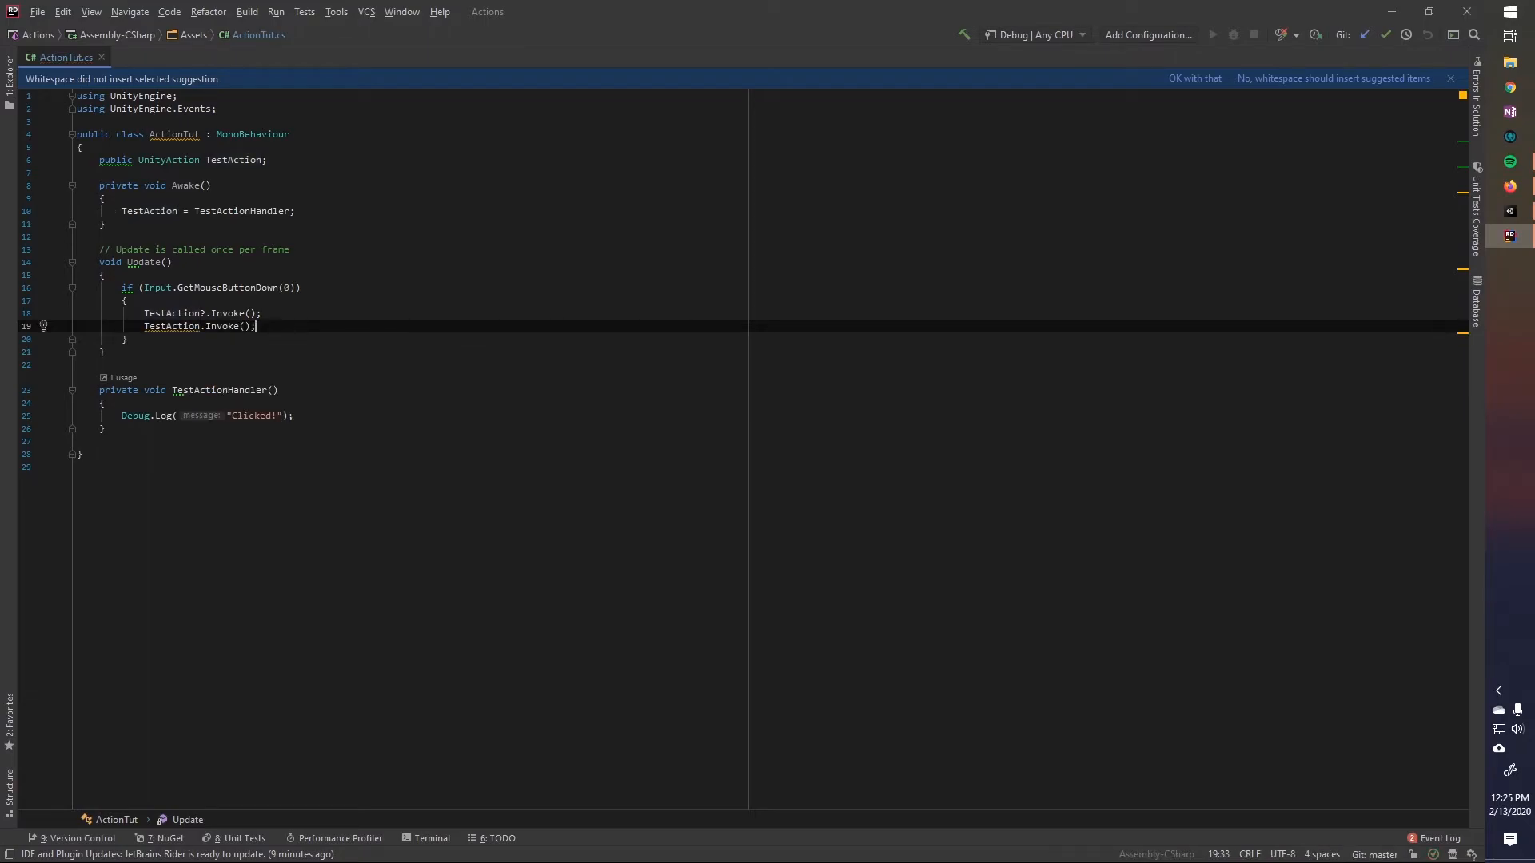
pyautogui.hotkey('ctrl', 'y')
pyautogui.press('Up')
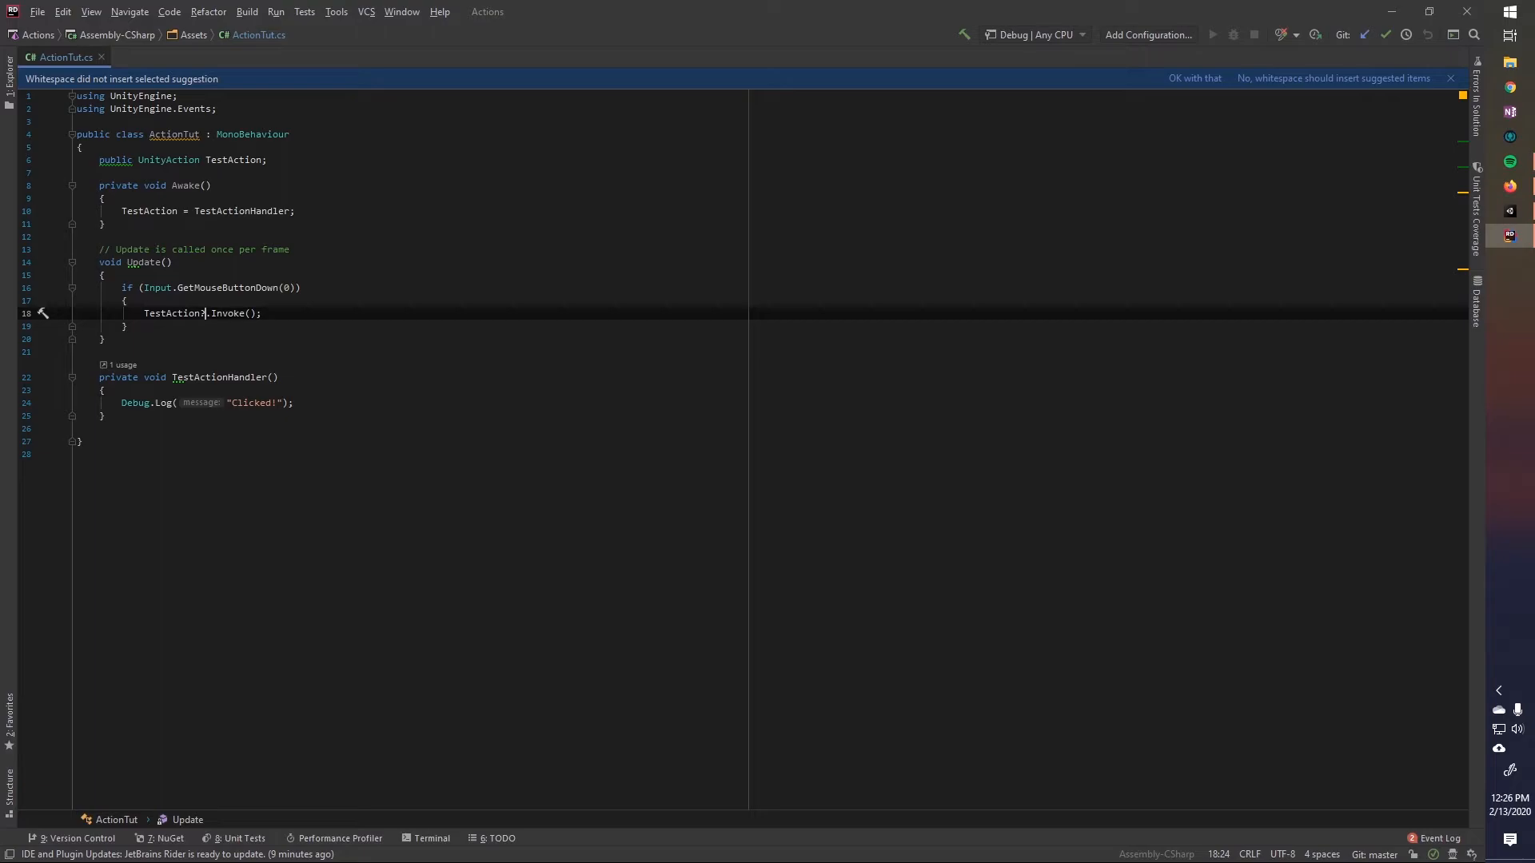
# Step: Highlight Invoke and every usage of TestAction to review the call
pyautogui.doubleClick(239, 313)
pyautogui.click(201, 313)
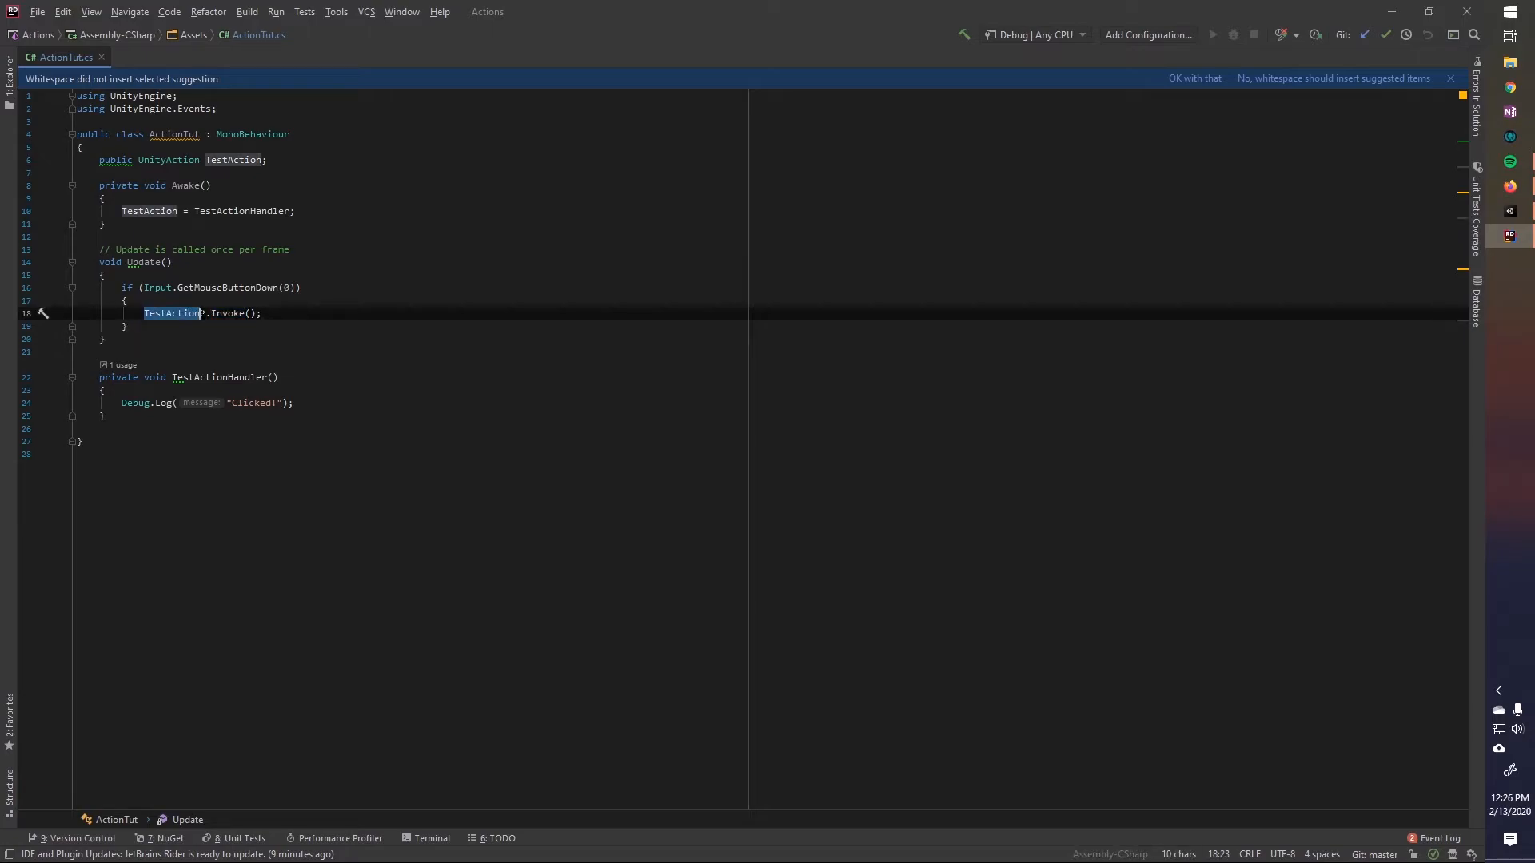
pyautogui.click(298, 312)
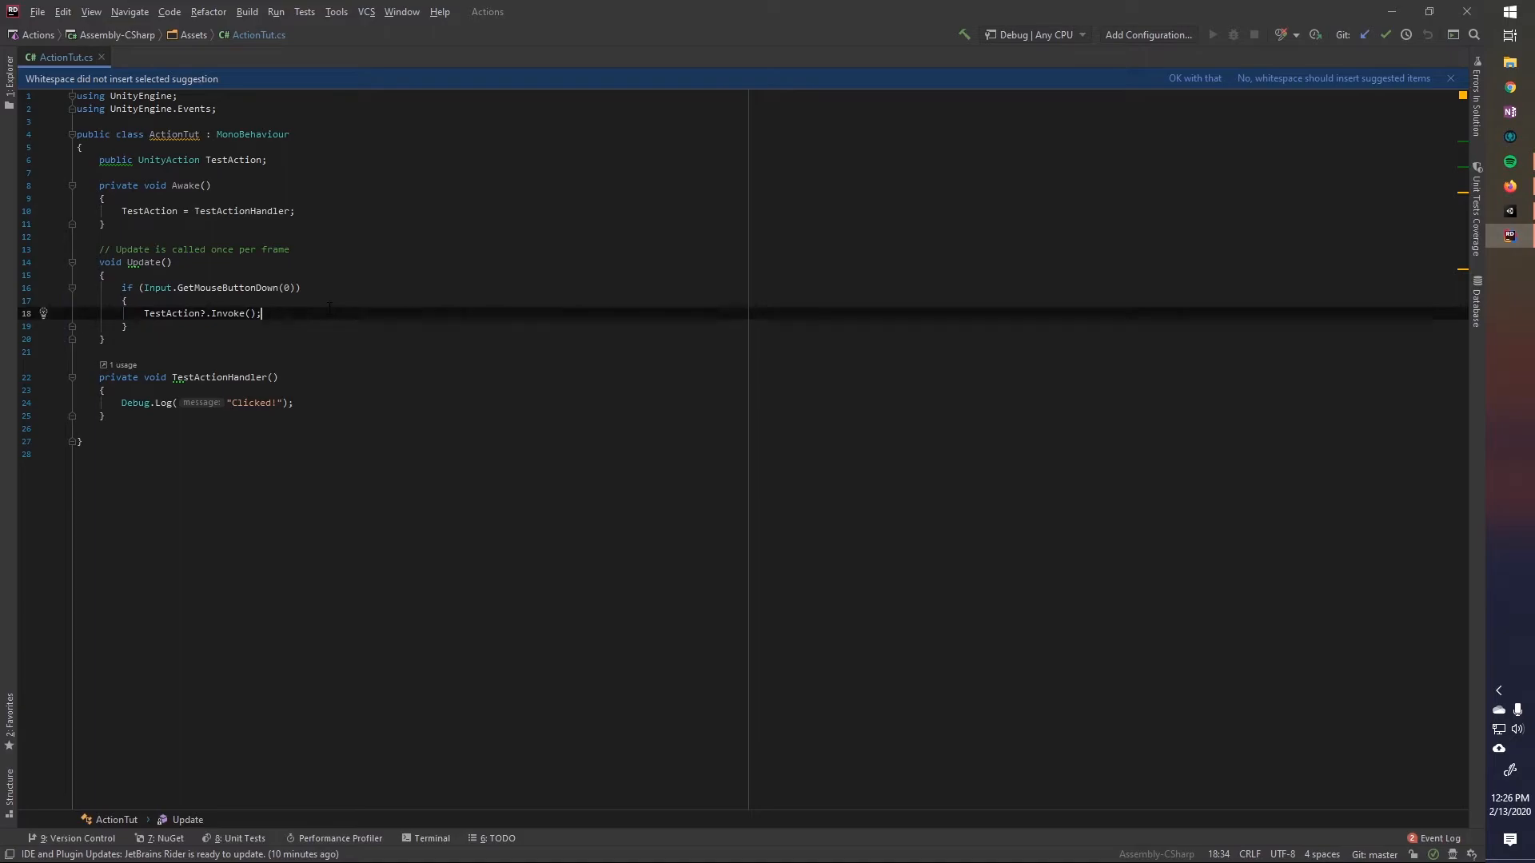
# Step: Review TestActionHandler, the TestAction field, GetMouseButtonDown and the Update method by highlighting them
pyautogui.click(327, 288)
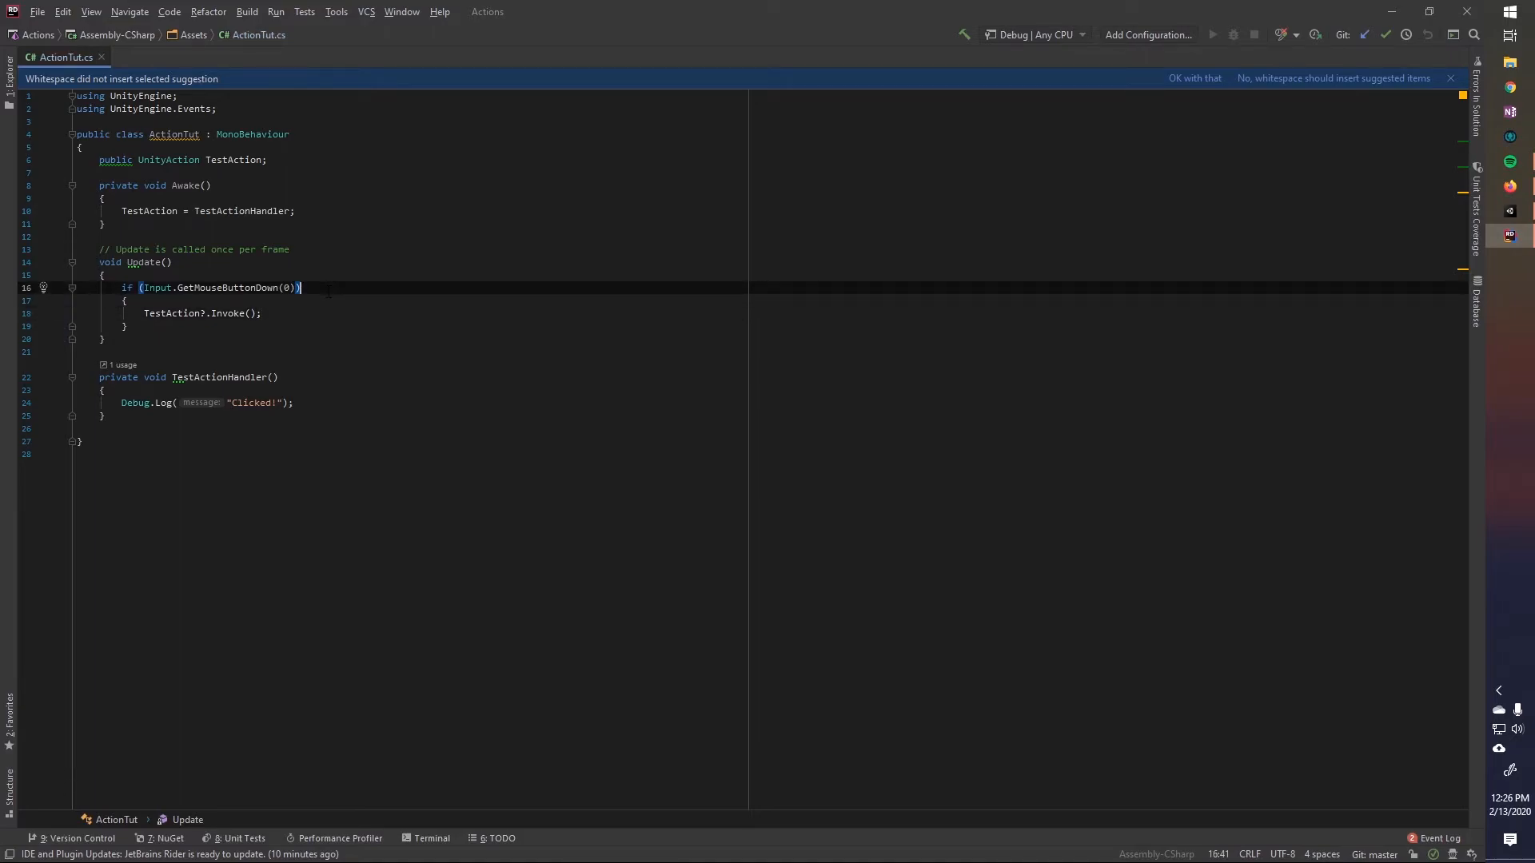
pyautogui.doubleClick(220, 378)
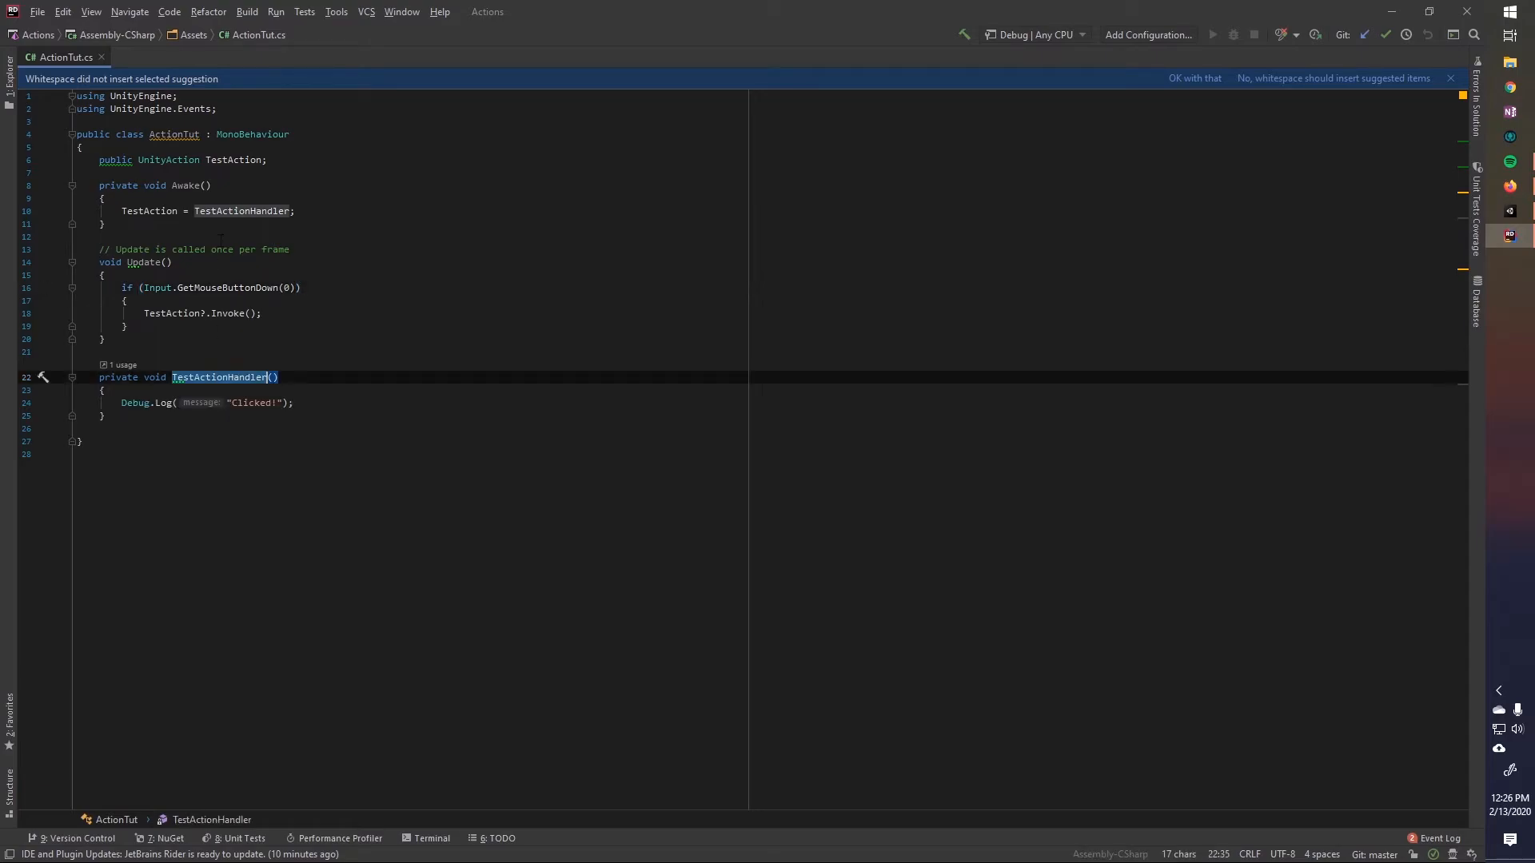
pyautogui.click(314, 380)
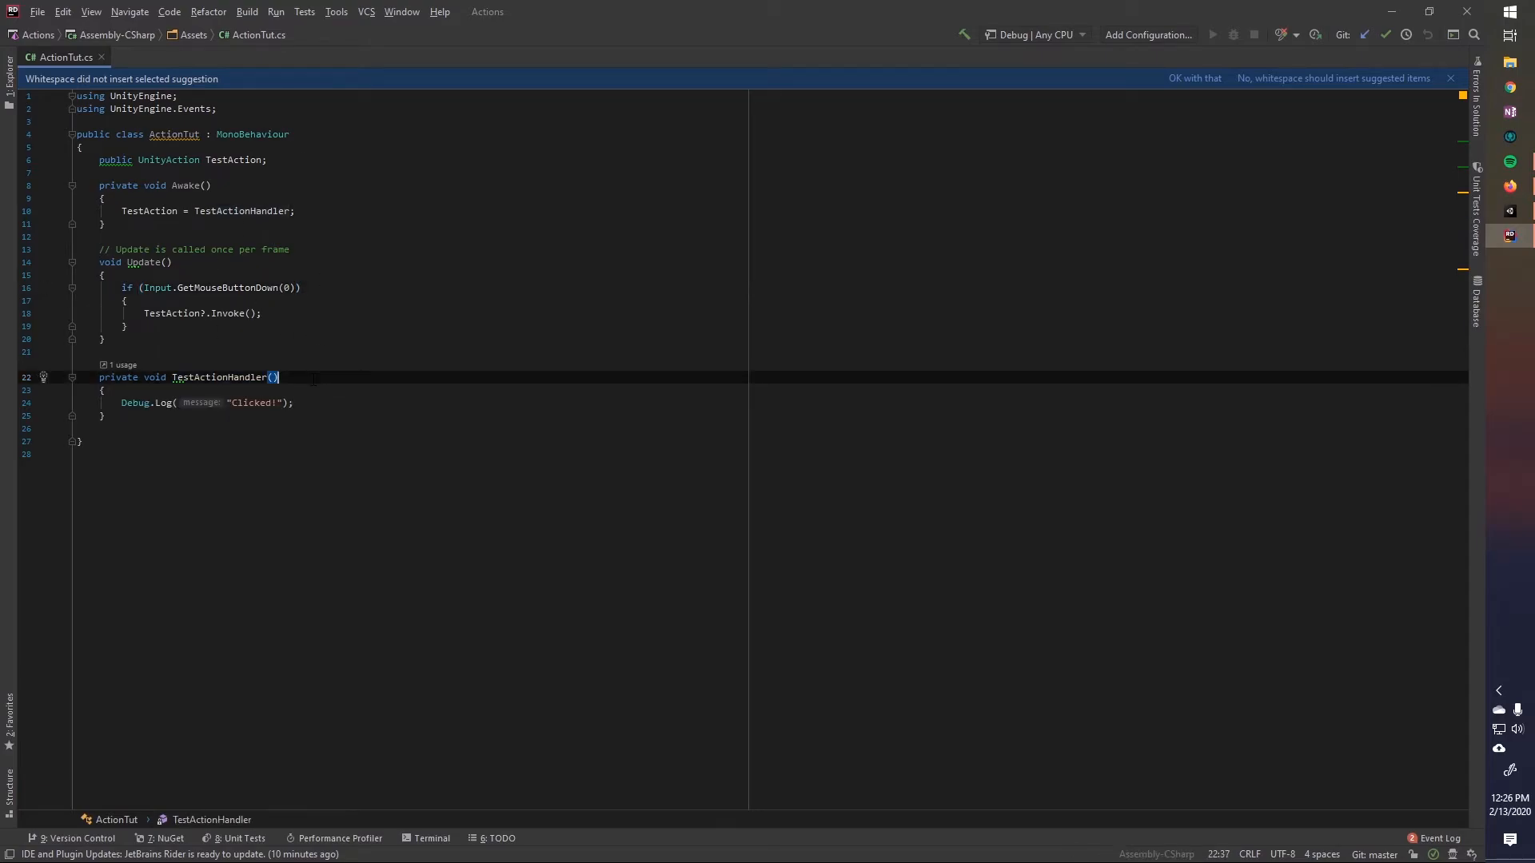
pyautogui.doubleClick(234, 160)
pyautogui.click(295, 162)
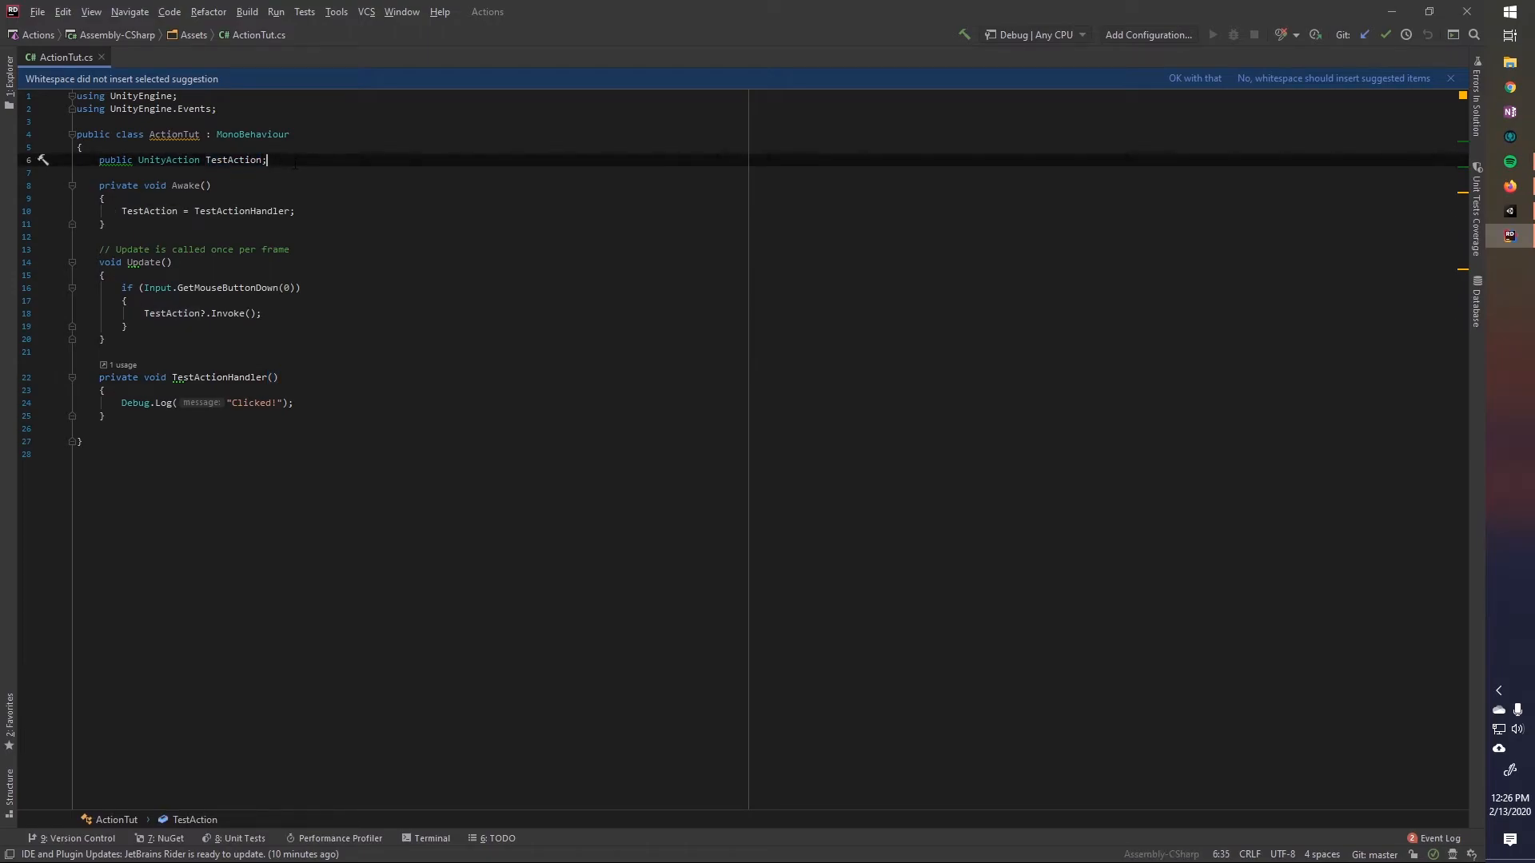
pyautogui.doubleClick(228, 288)
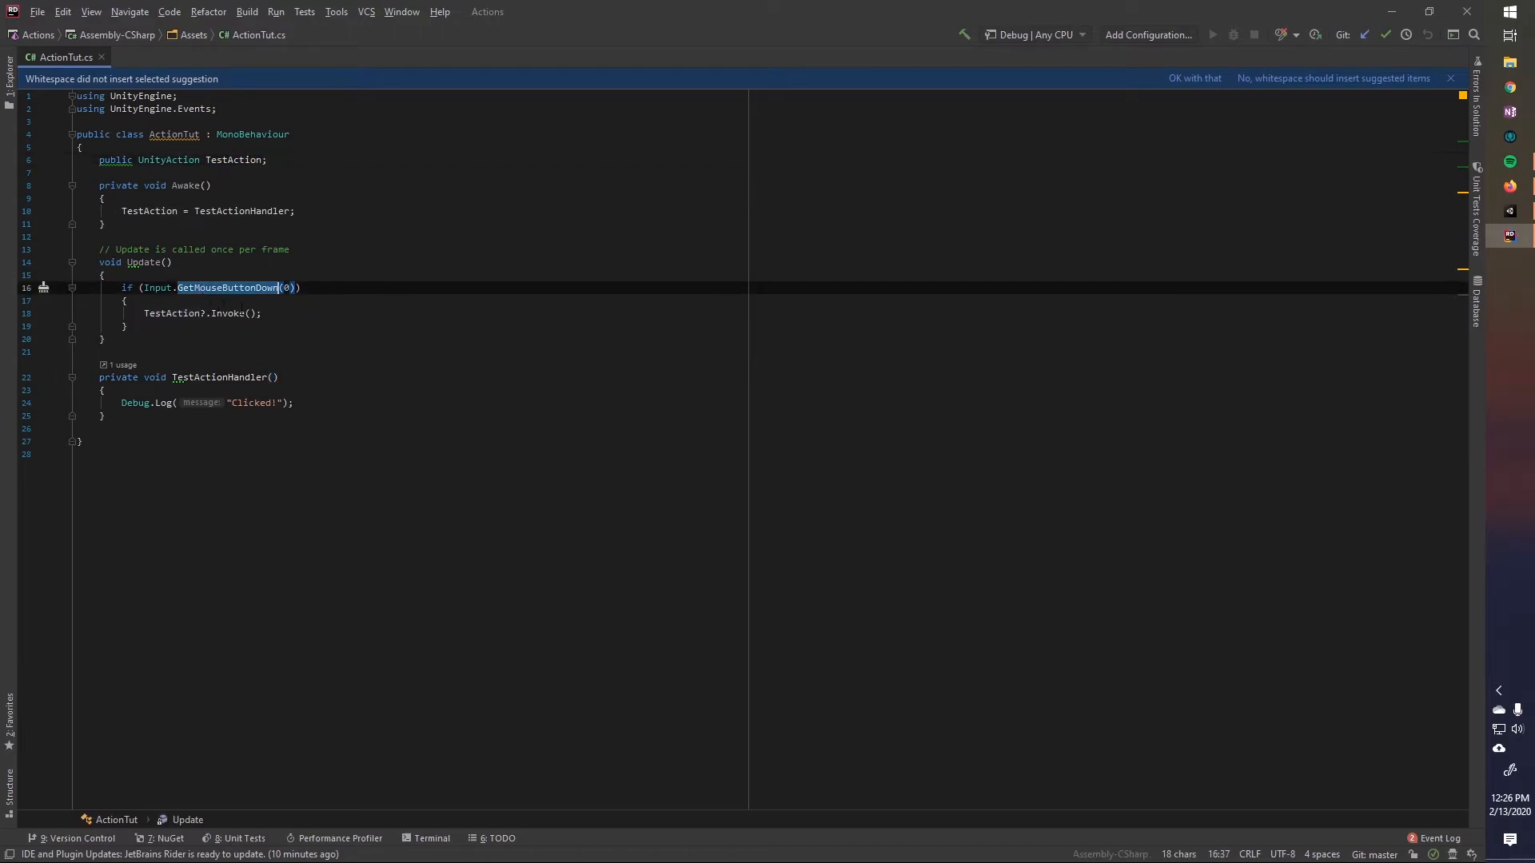
pyautogui.click(265, 312)
pyautogui.moveTo(219, 345); pyautogui.dragTo(108, 261)
pyautogui.click(104, 275)
# Step: Delete the TestActionHandler method, restore the closing brace, and delete the Awake method
pyautogui.moveTo(109, 428); pyautogui.dragTo(52, 368)
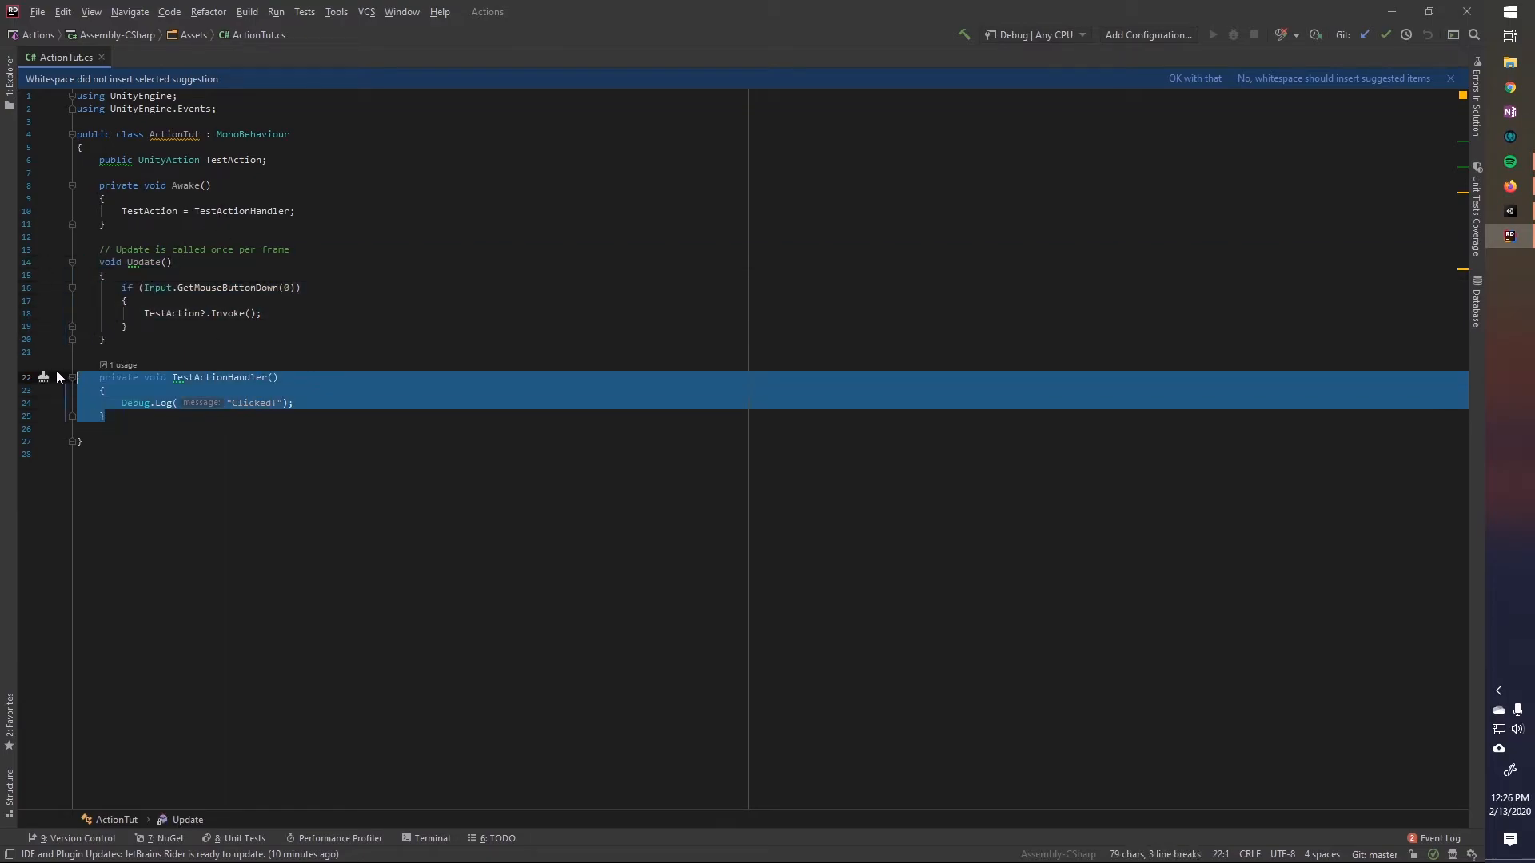
pyautogui.press('BackSpace')
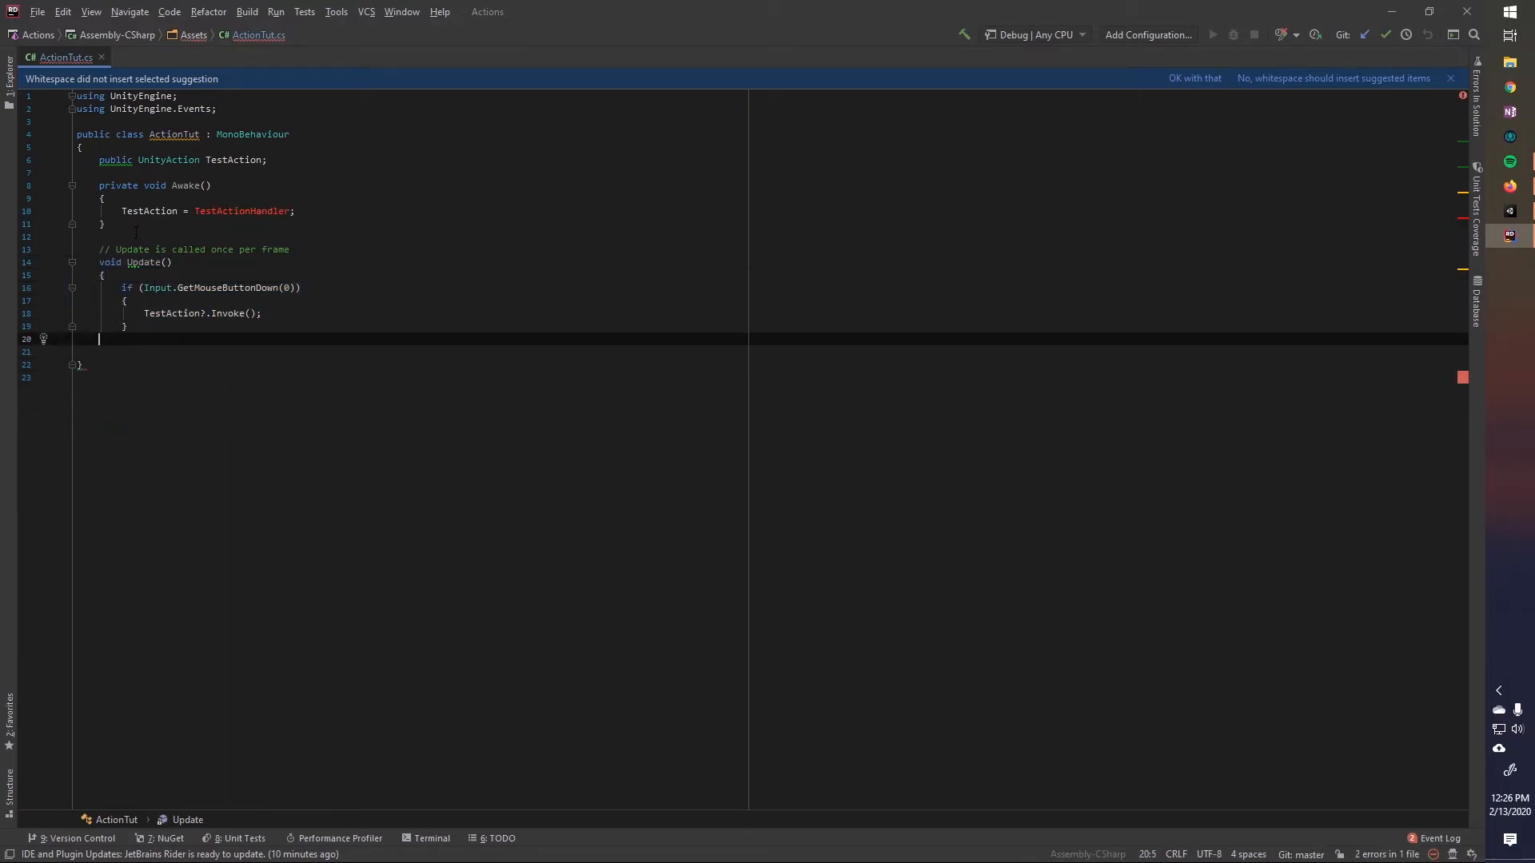
pyautogui.write('}')
pyautogui.press('Return')
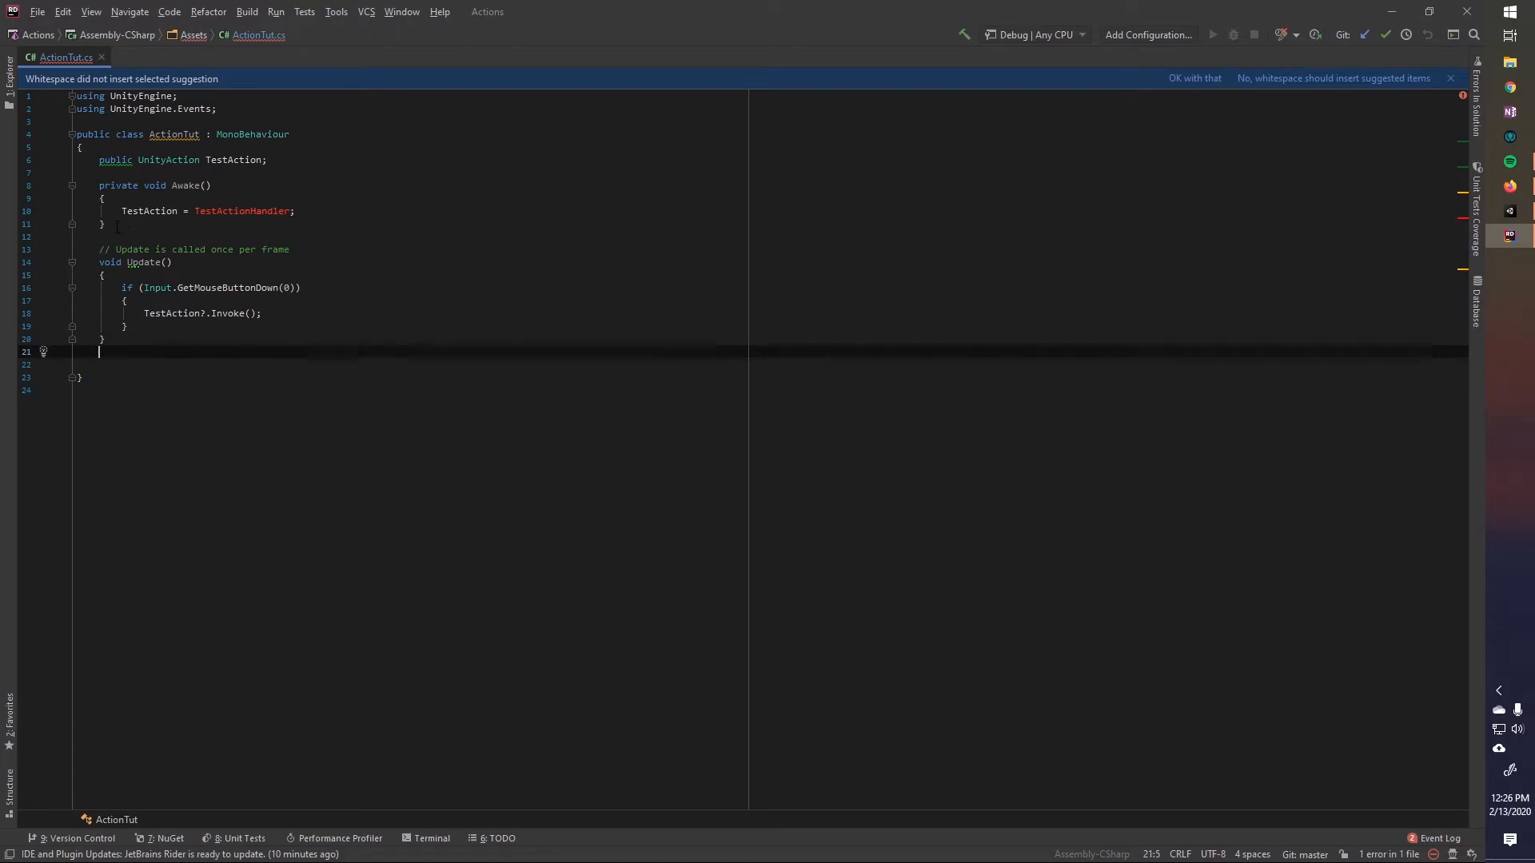
pyautogui.moveTo(46, 223); pyautogui.dragTo(46, 184)
pyautogui.press('BackSpace')
pyautogui.press('BackSpace')
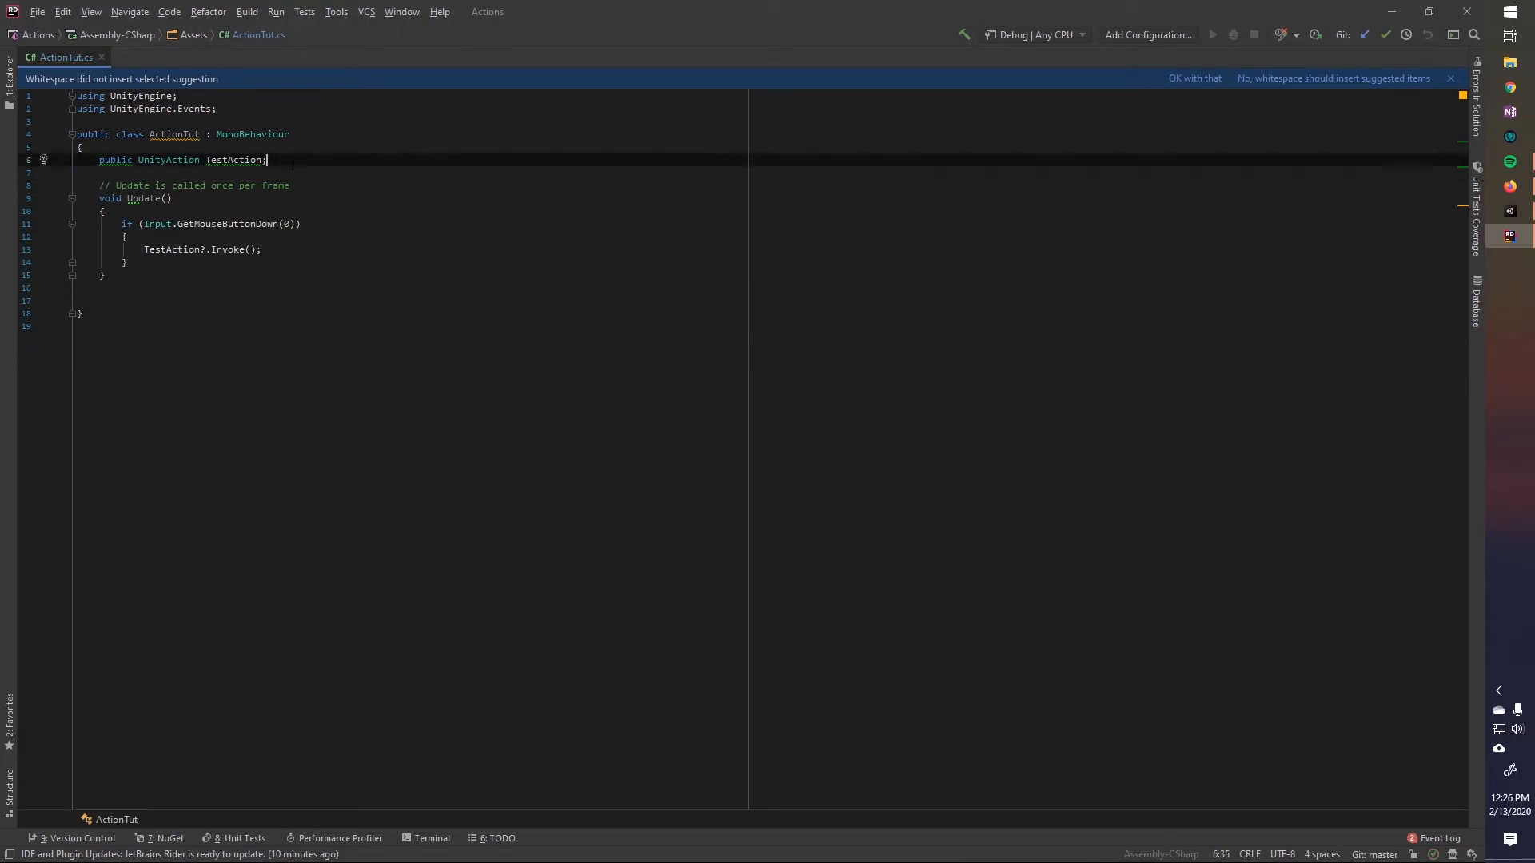
# Step: In Unity's Assets, create a new C# script named ActionChild
pyautogui.click(1389, 12)
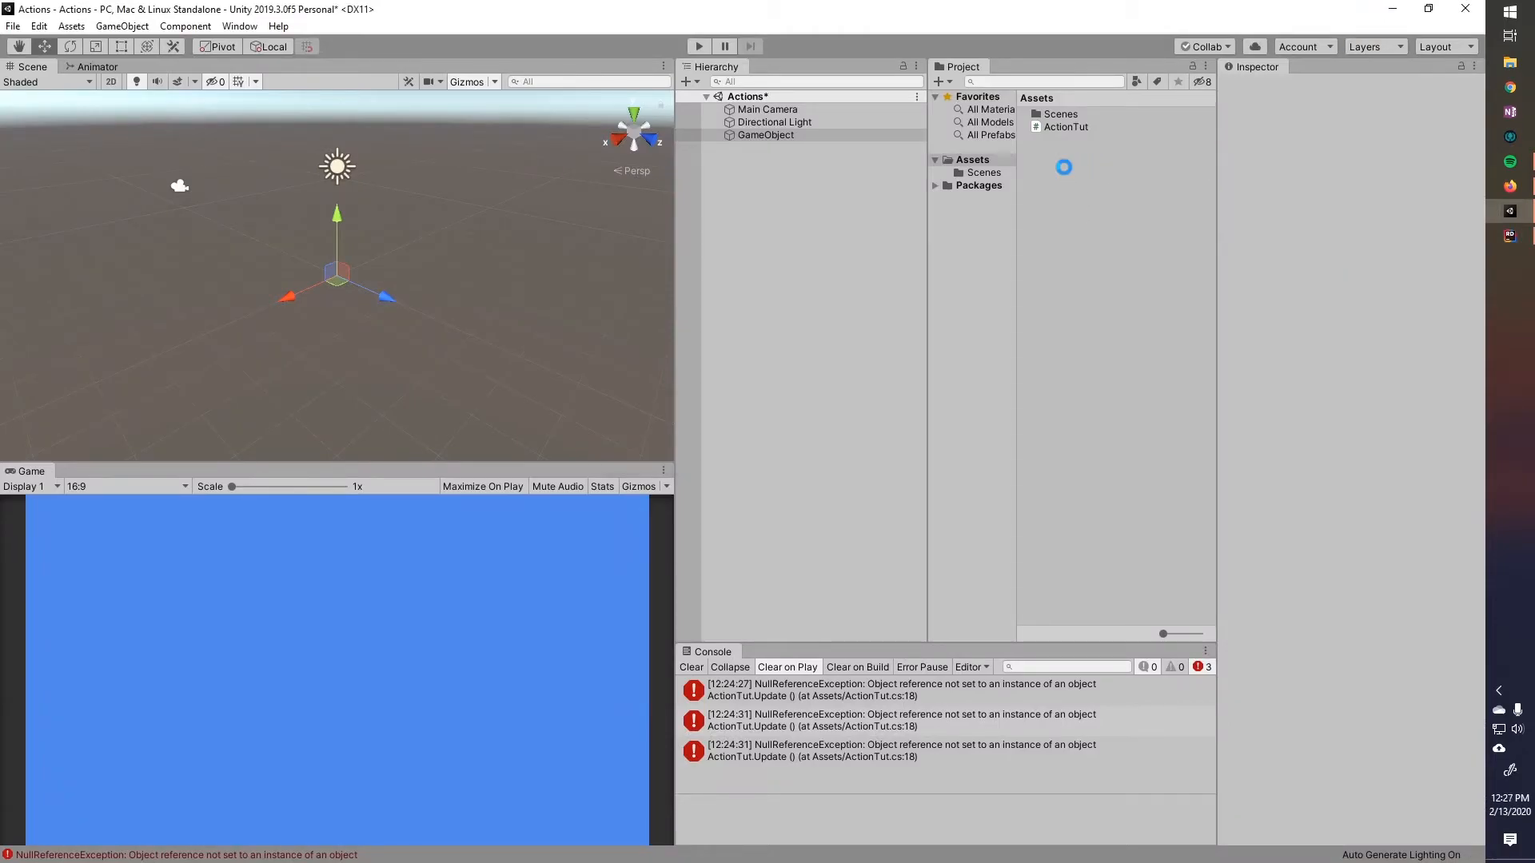
pyautogui.rightClick(1063, 167)
pyautogui.click(1343, 199)
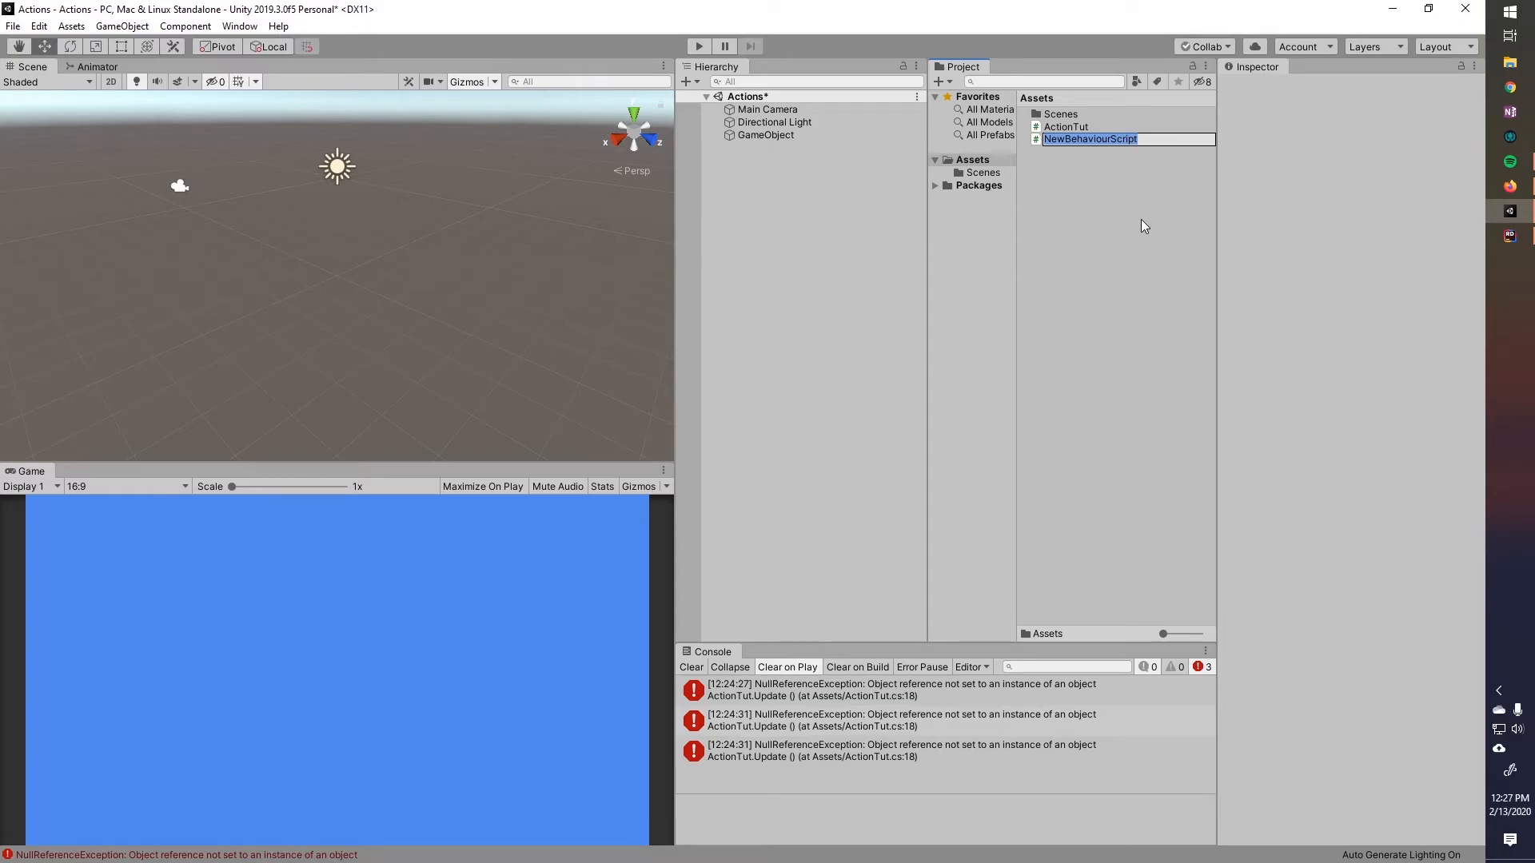
pyautogui.write('ActionT')
pyautogui.press('BackSpace')
pyautogui.write('Child')
pyautogui.press('Return')
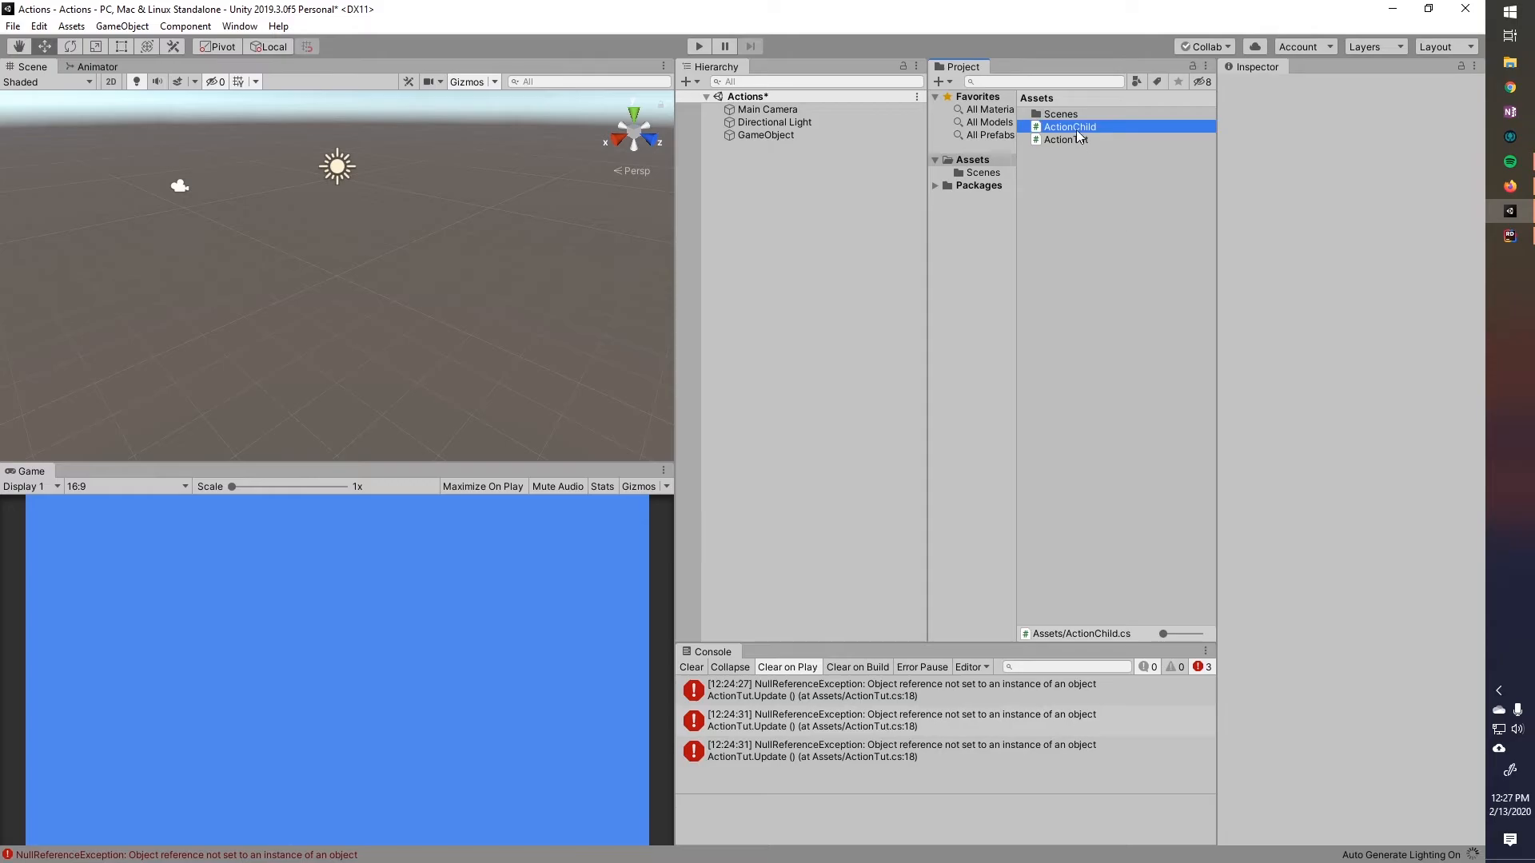
# Step: Open ActionChild in Rider and delete its default Start and Update methods
pyautogui.doubleClick(1076, 124)
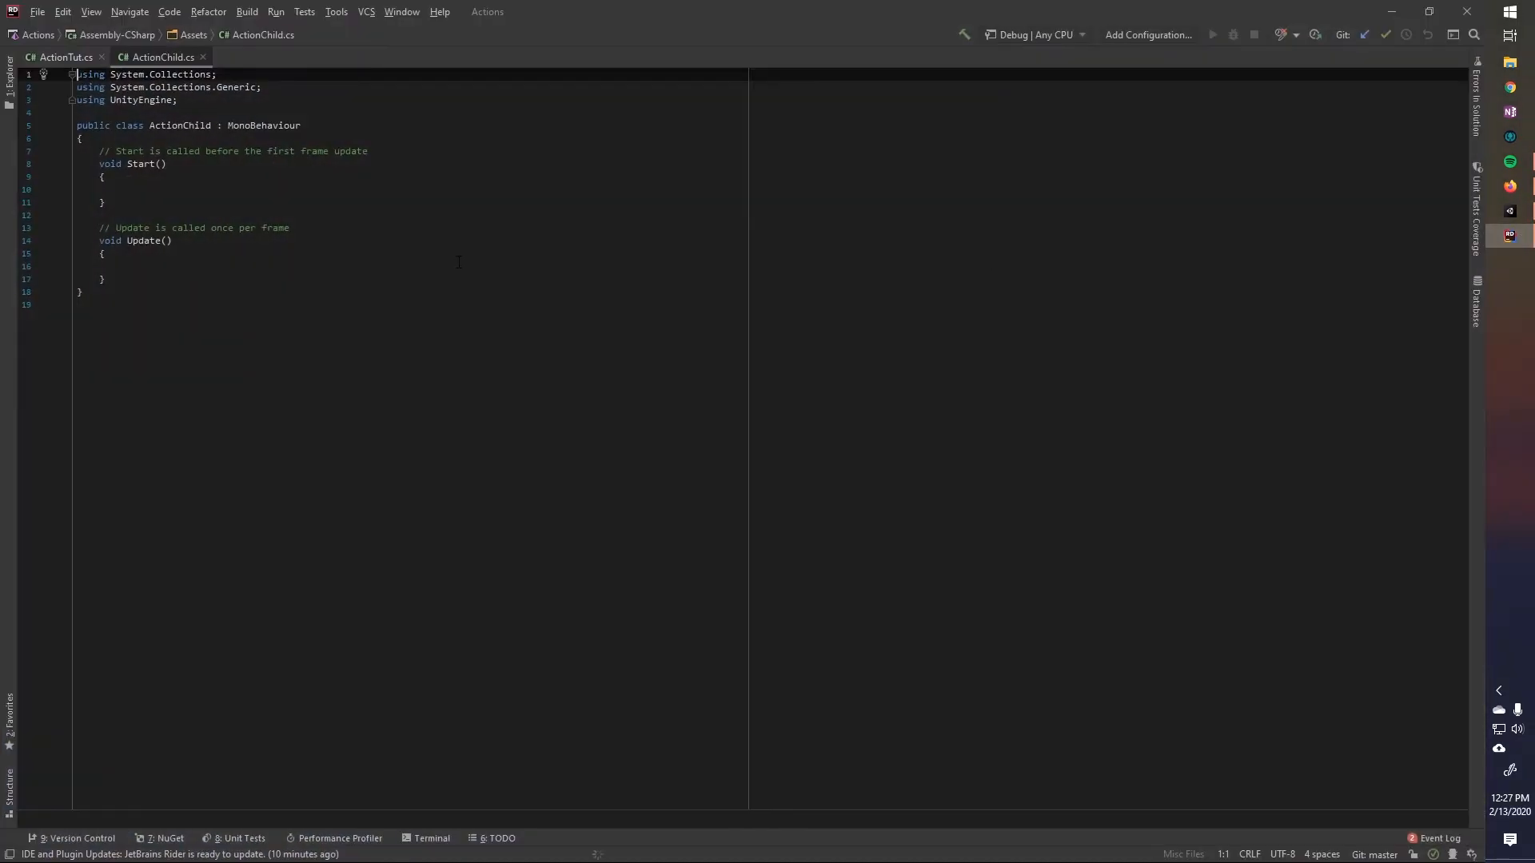
pyautogui.hotkey('shift', 'Up')
pyautogui.hotkey('shift', 'Up')
pyautogui.hotkey('shift', 'Up')
pyautogui.hotkey('shift', 'Up')
pyautogui.hotkey('shift', 'Up')
pyautogui.hotkey('shift', 'Up')
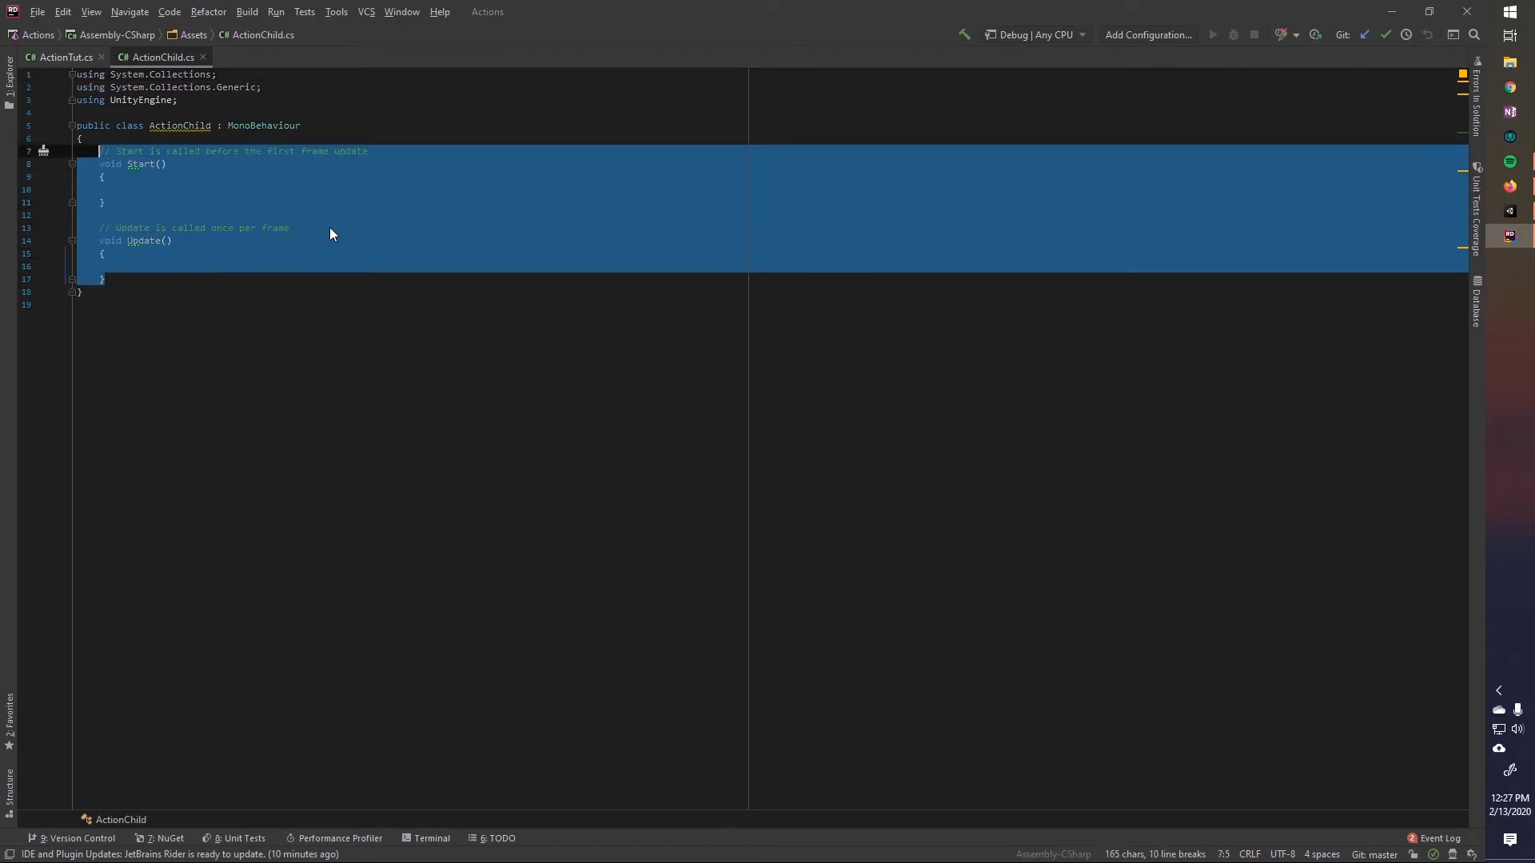
pyautogui.press('BackSpace')
pyautogui.write('public void TestActionHAn')
# Step: Write public void TestActionHandler() with a Debug.Log("Clicked") body
pyautogui.press('BackSpace')
pyautogui.press('BackSpace')
pyautogui.write('andler()')
pyautogui.press('Return')
pyautogui.write('{')
pyautogui.press('Return')
pyautogui.write('Deg')
pyautogui.press('BackSpace')
pyautogui.write('bug.Log("clicked')
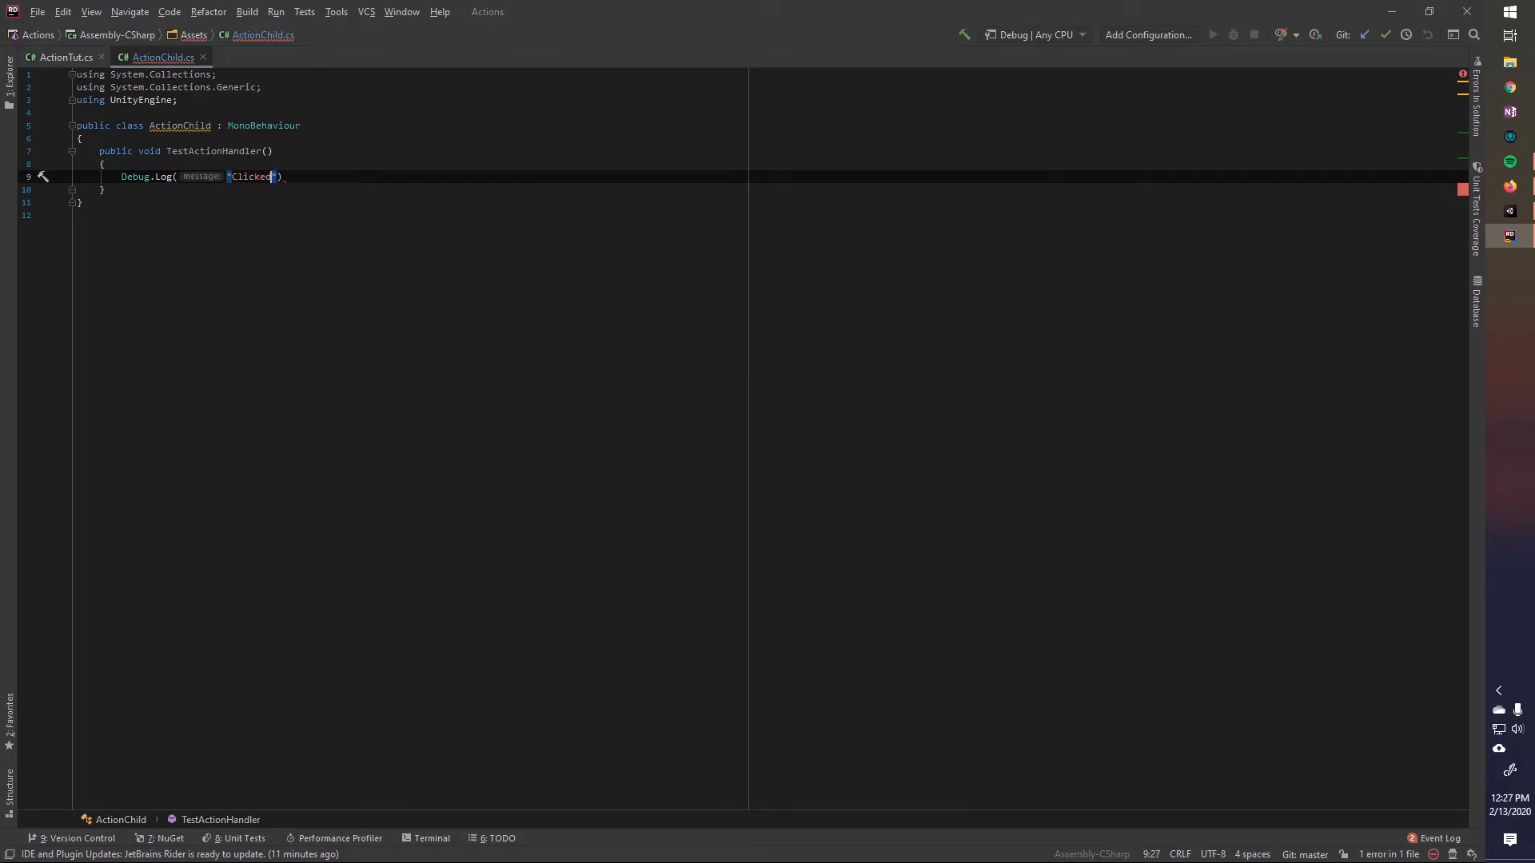
pyautogui.press('End')
pyautogui.write(';')
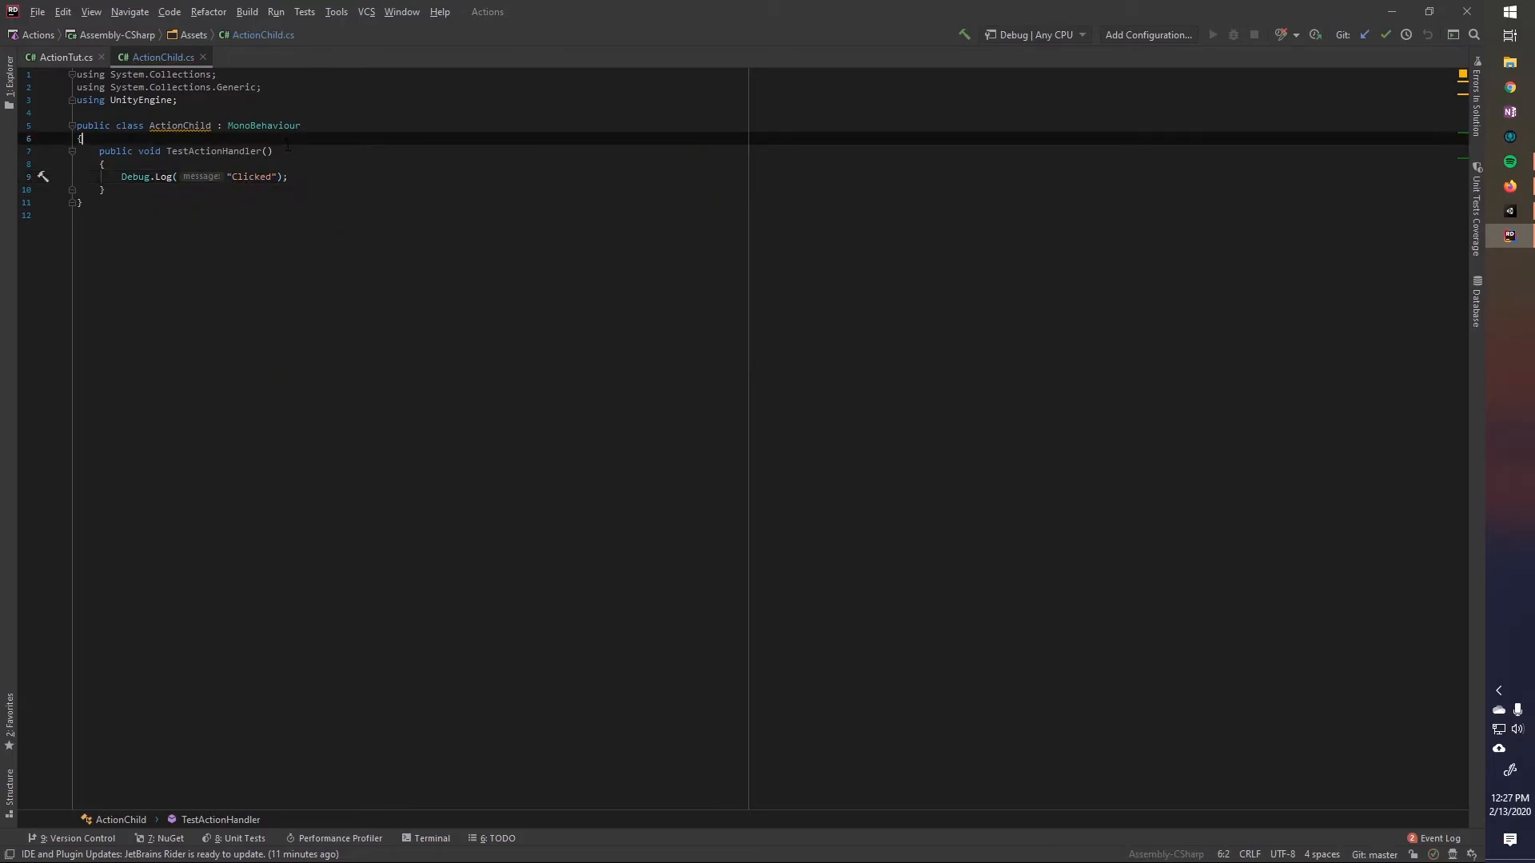
pyautogui.hotkey('shift', 'Up')
pyautogui.hotkey('shift', 'Up')
pyautogui.hotkey('shift', 'Up')
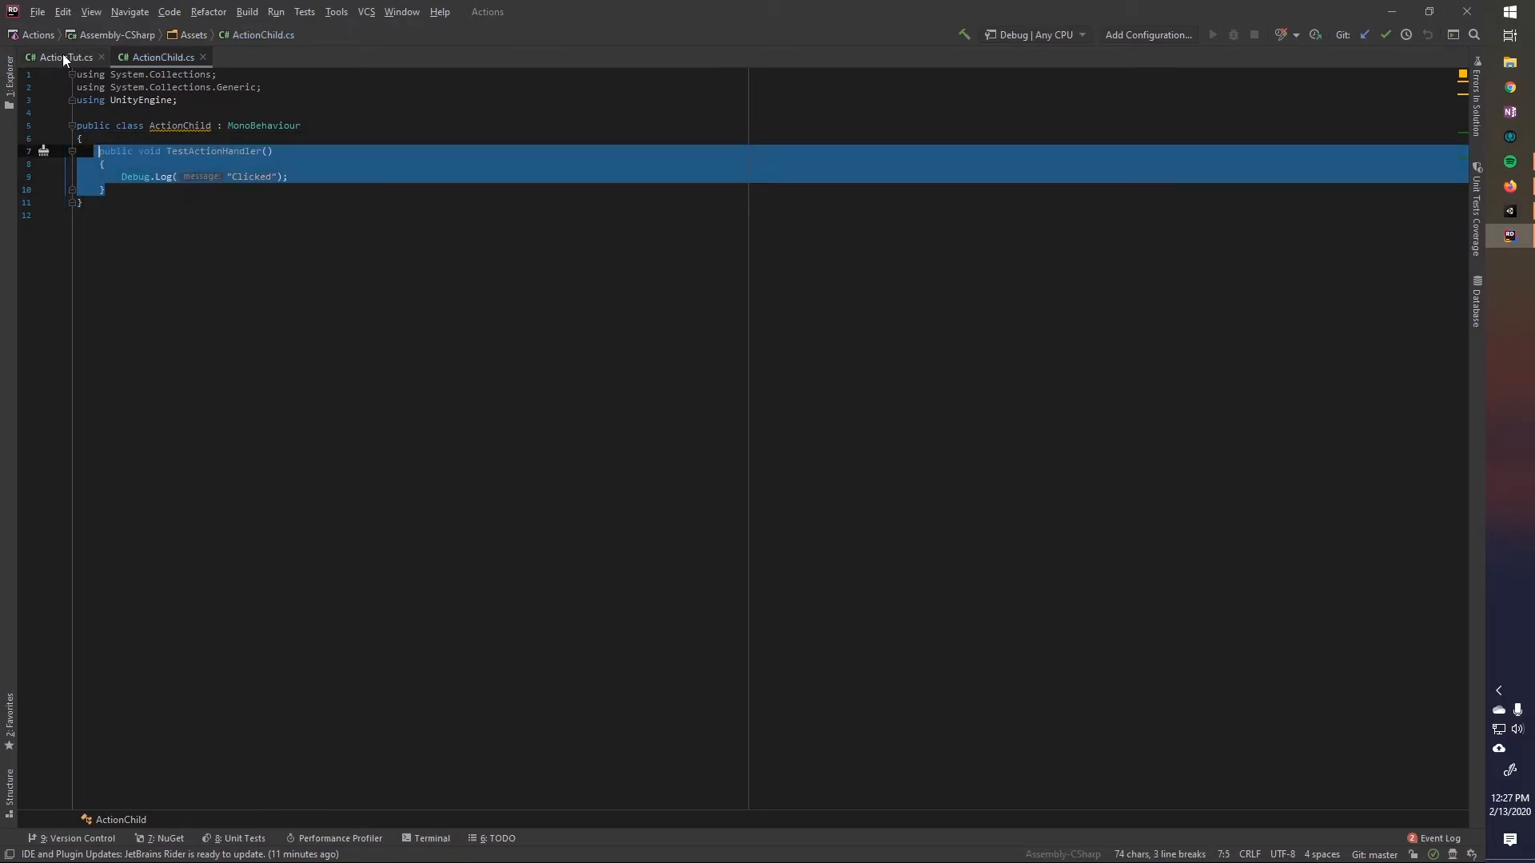
# Step: In ActionTut, generate an empty private void Start() method above Update
pyautogui.click(60, 56)
pyautogui.click(267, 287)
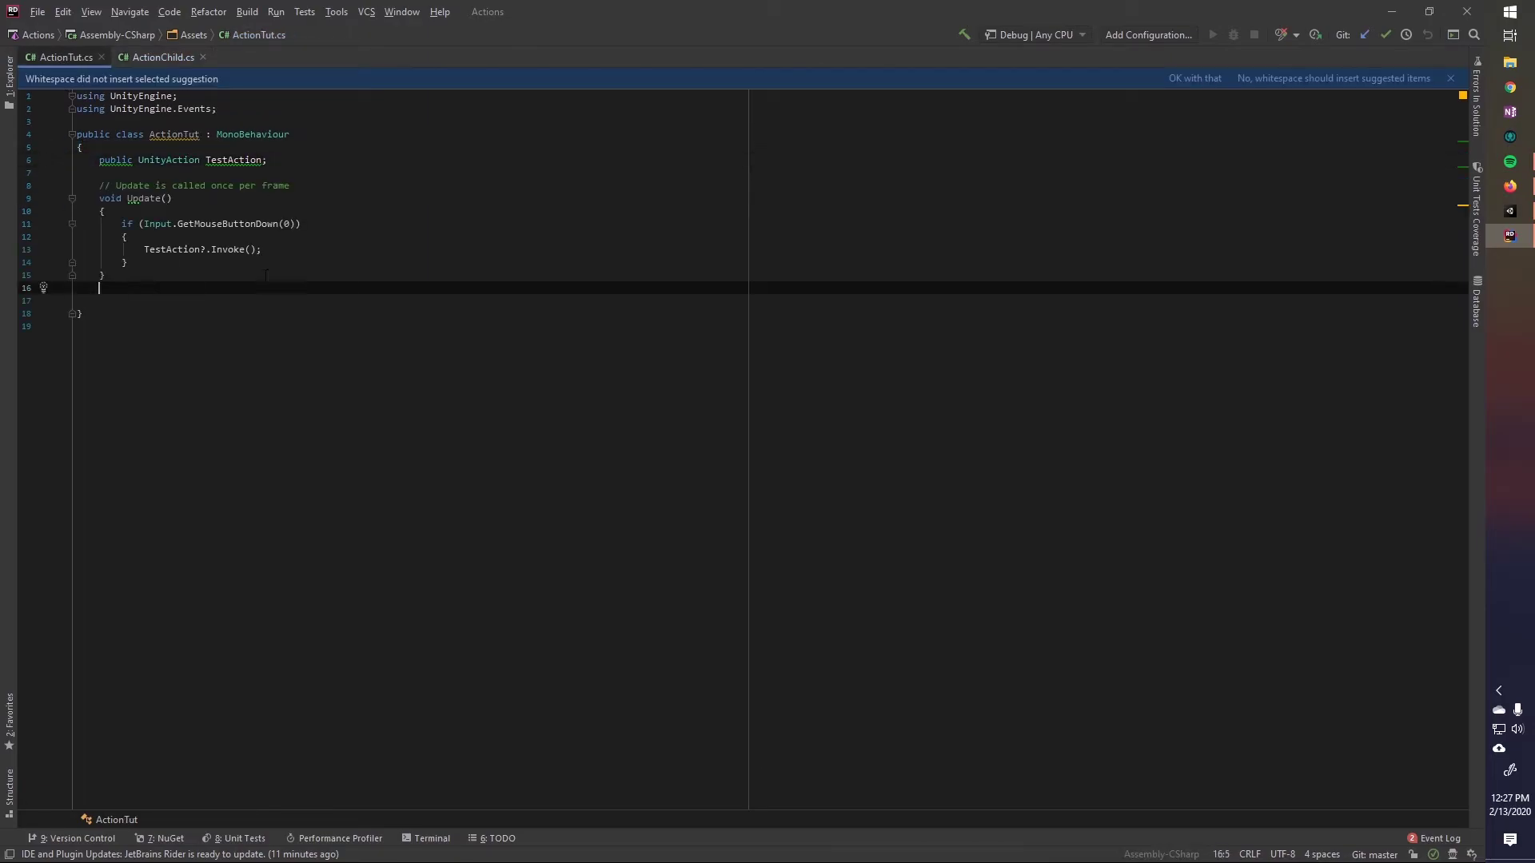
pyautogui.click(158, 57)
pyautogui.click(96, 201)
pyautogui.click(72, 58)
pyautogui.click(77, 172)
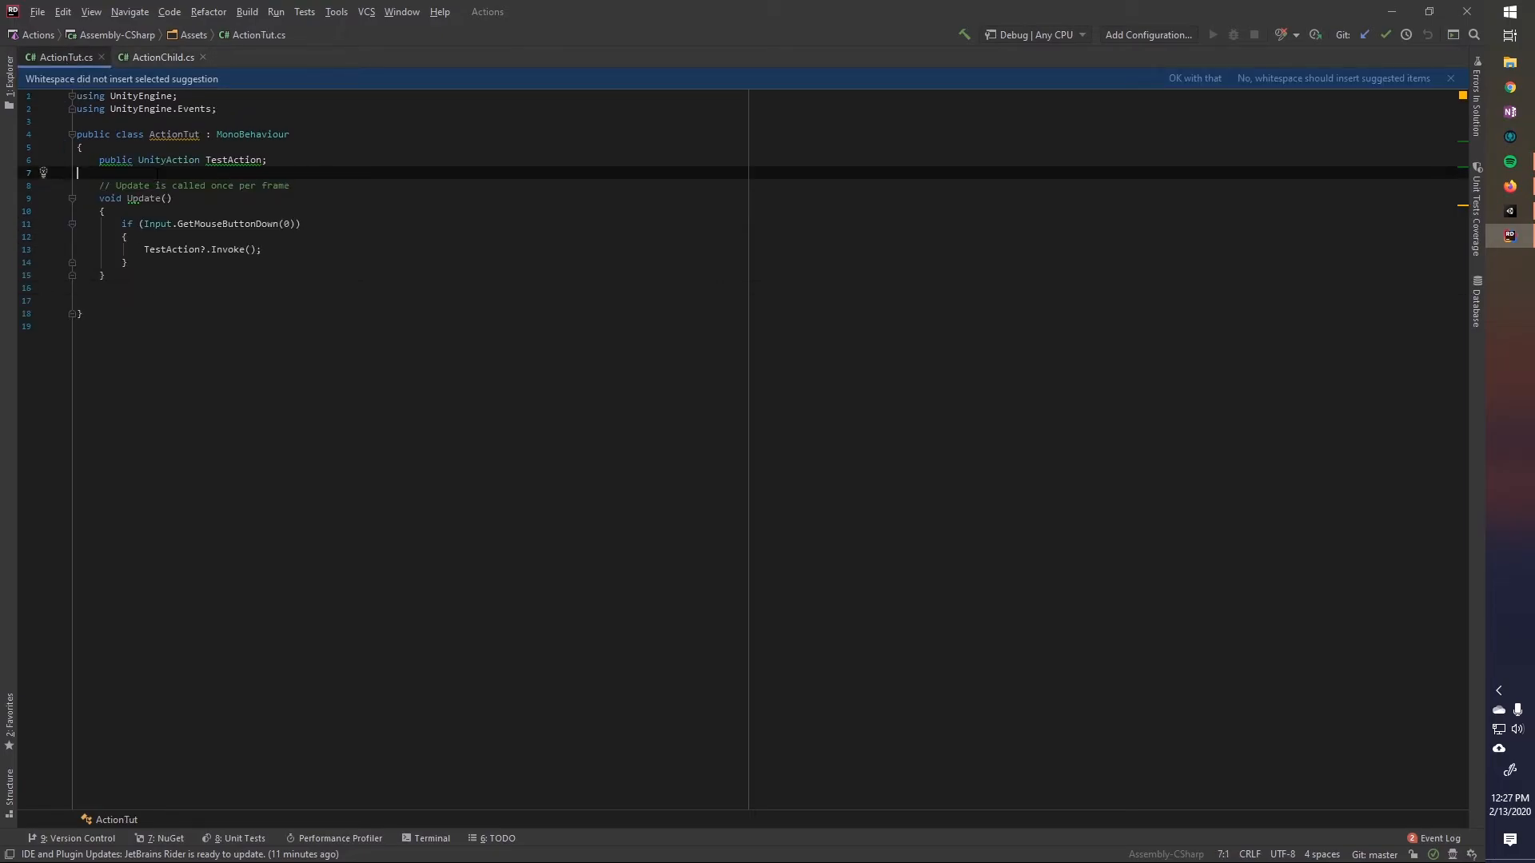
pyautogui.write('Start')
pyautogui.press('Return')
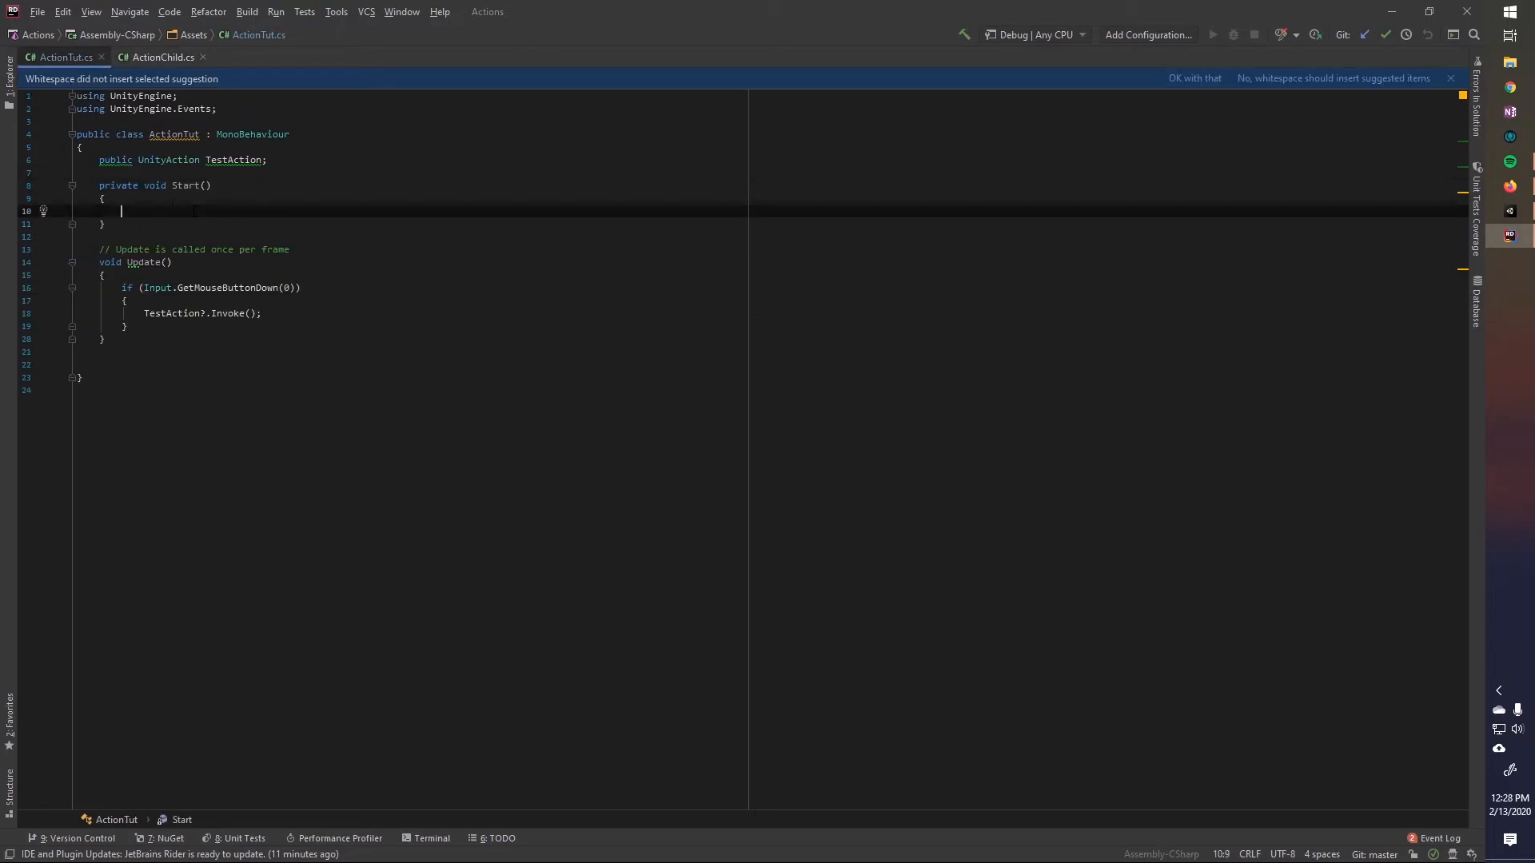
# Step: Compare the new Start method with ActionChild's TestActionHandler by flipping between the two tabs
pyautogui.moveTo(106, 342)
pyautogui.mouseDown()
pyautogui.moveTo(109, 188)
pyautogui.moveTo(84, 125)
pyautogui.mouseUp()
pyautogui.click(109, 188)
pyautogui.click(109, 189)
pyautogui.click(151, 56)
pyautogui.click(135, 191)
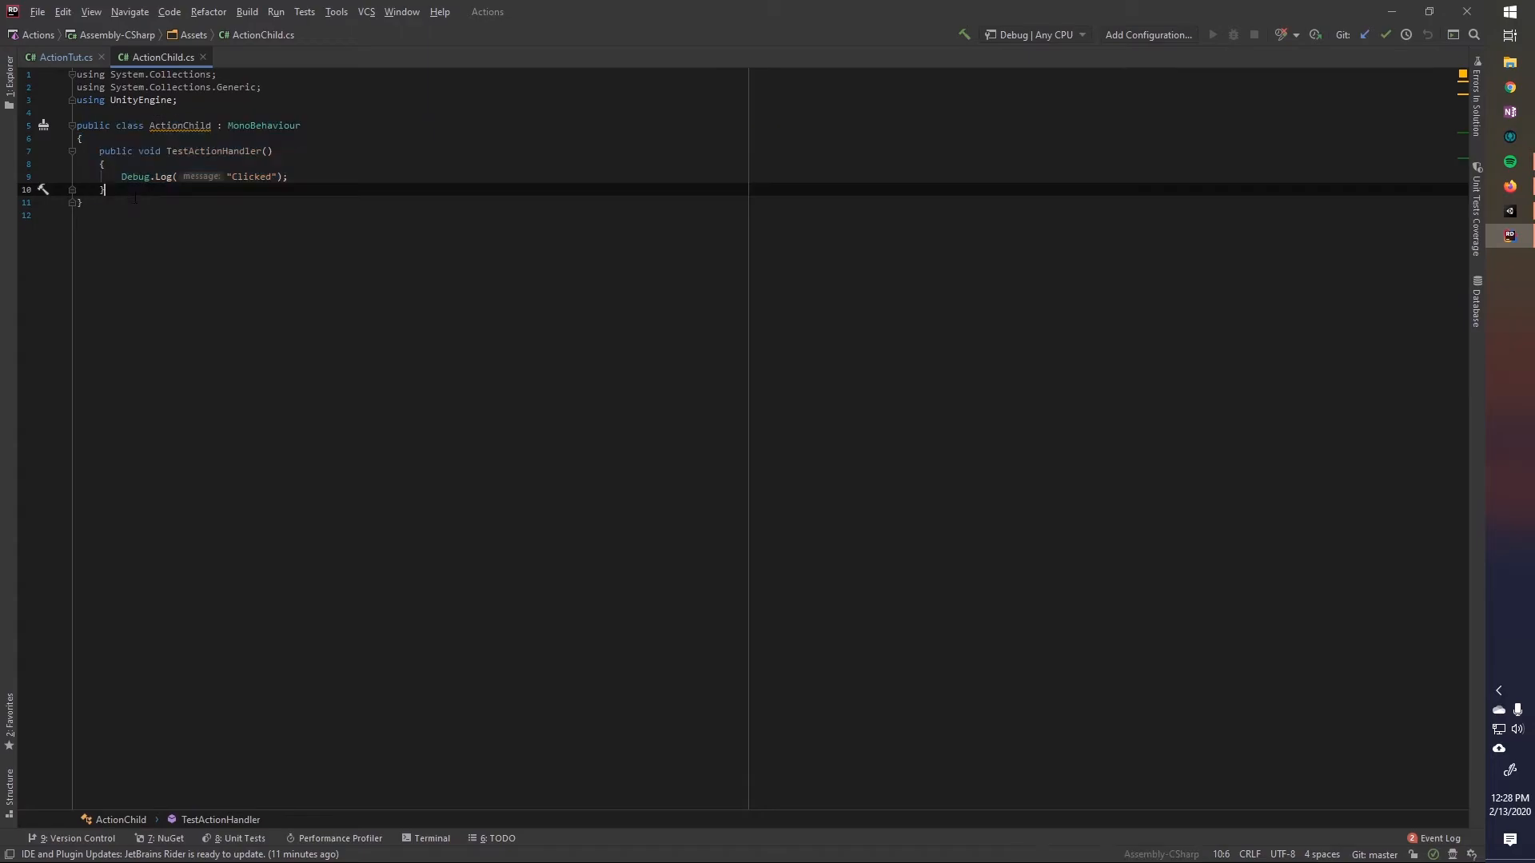
pyautogui.click(66, 56)
pyautogui.click(156, 56)
pyautogui.hotkey('ctrl', '[')
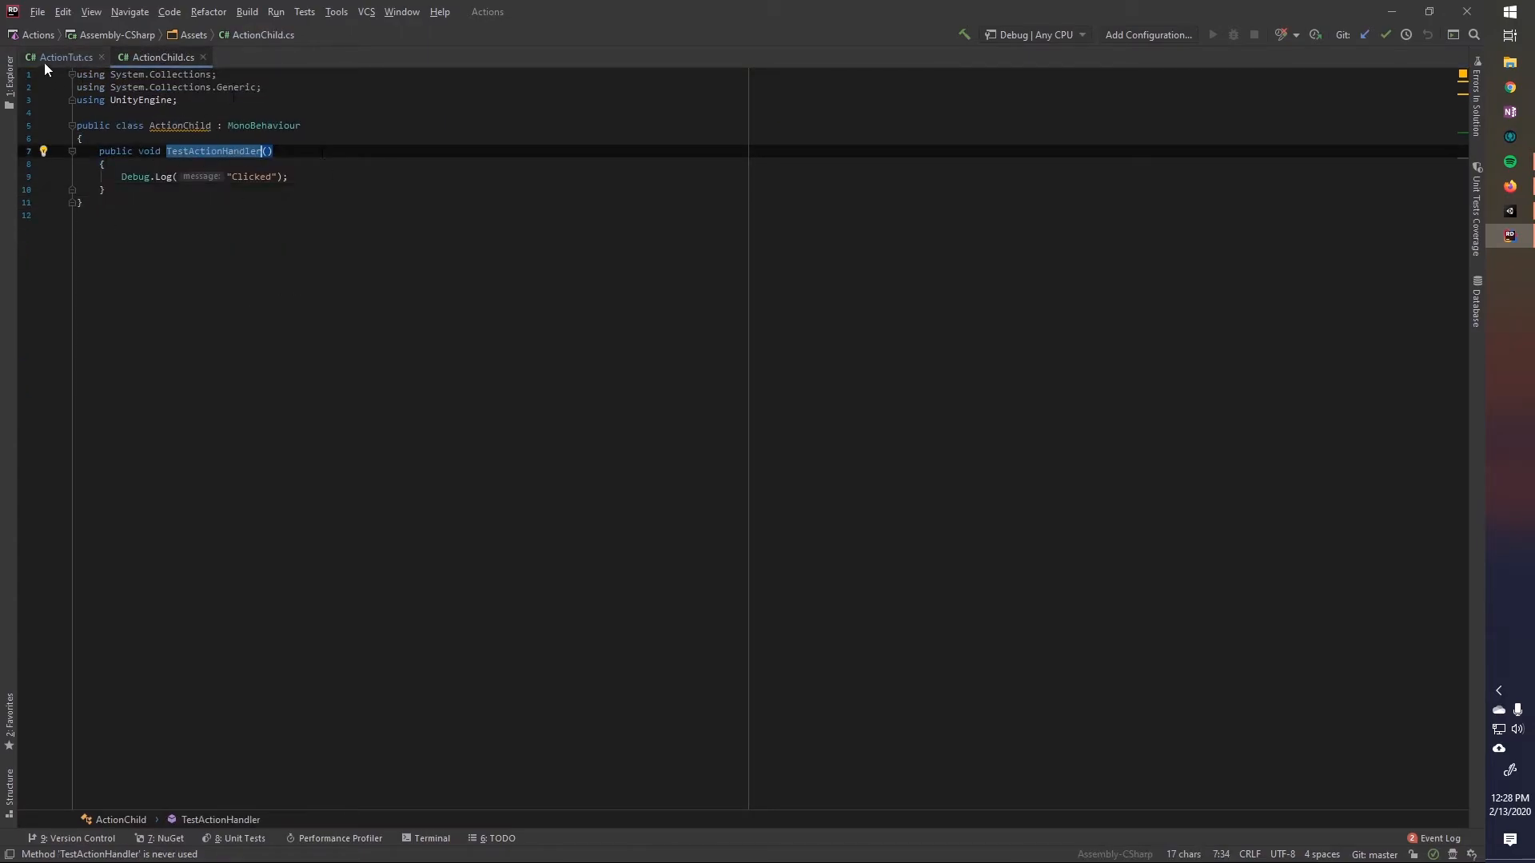
pyautogui.click(54, 58)
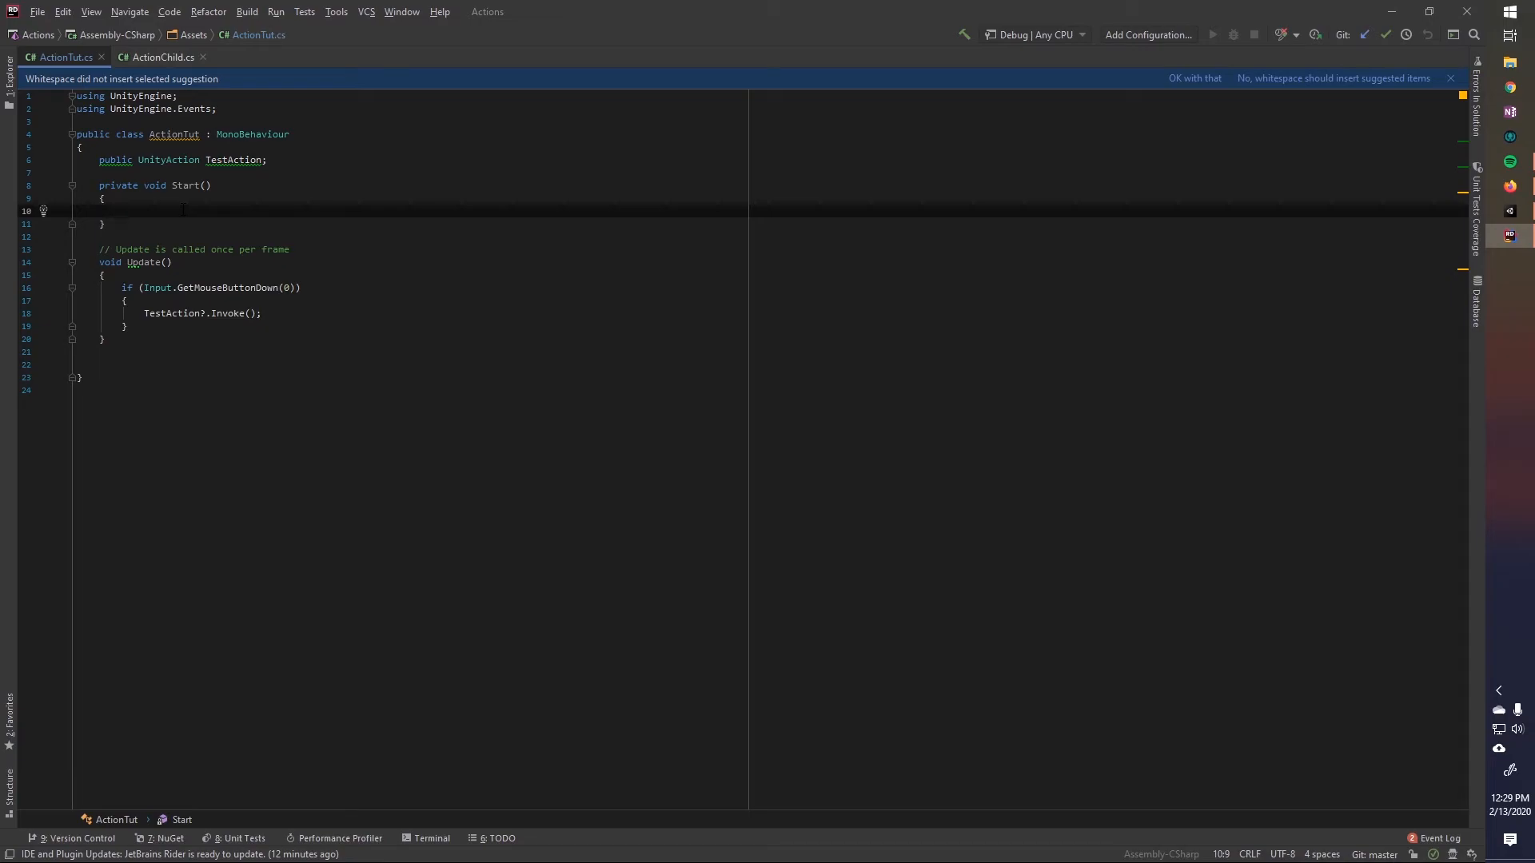
pyautogui.write('GameOb')
# Step: In Start, write GameObject child = new GameObject("child");
pyautogui.press('Return')
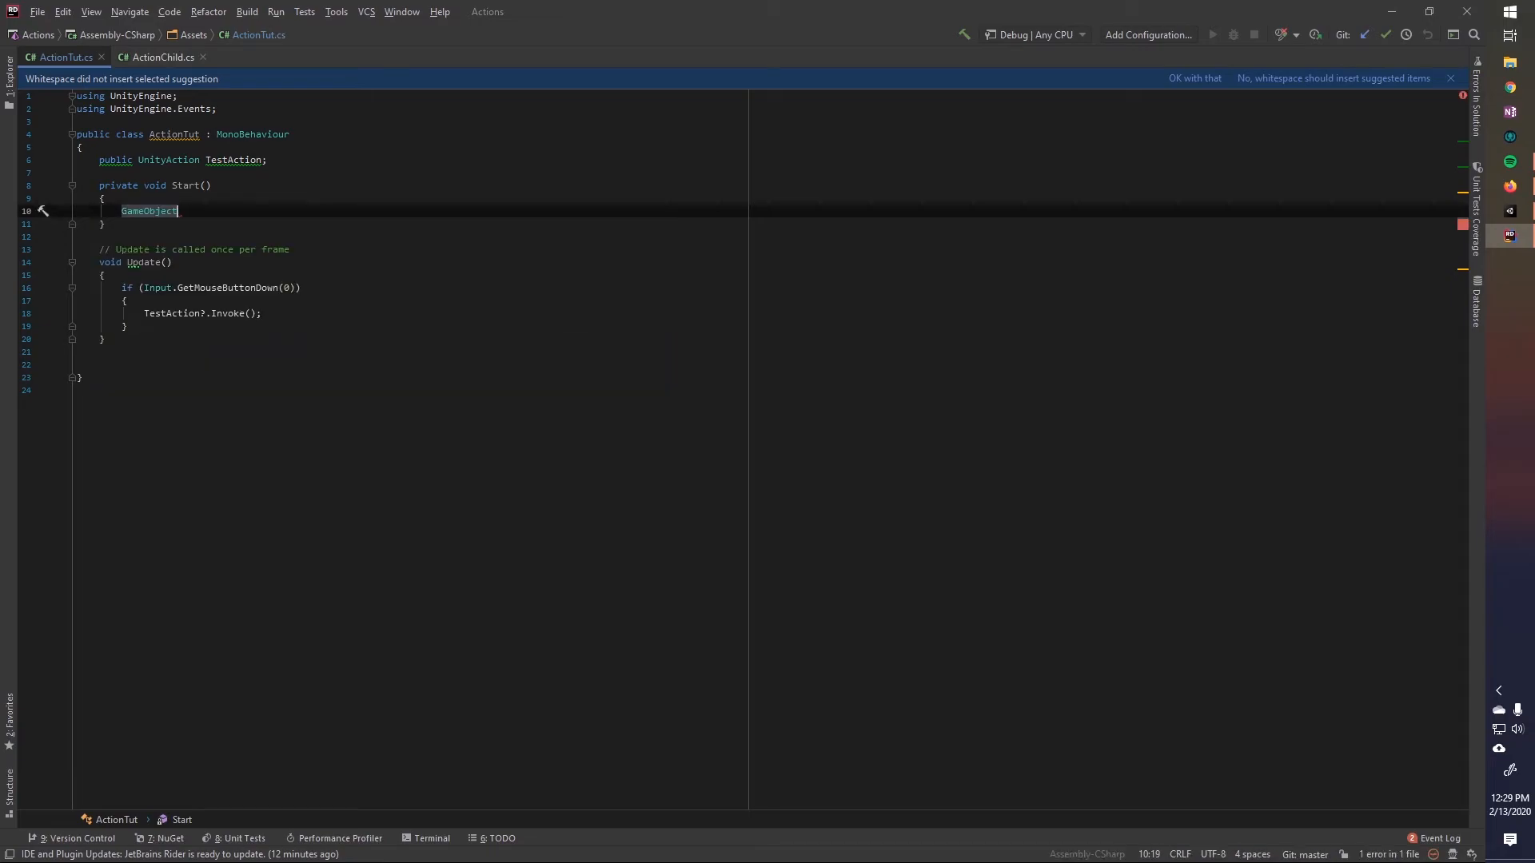
pyautogui.write(' child = new')
pyautogui.press('Return')
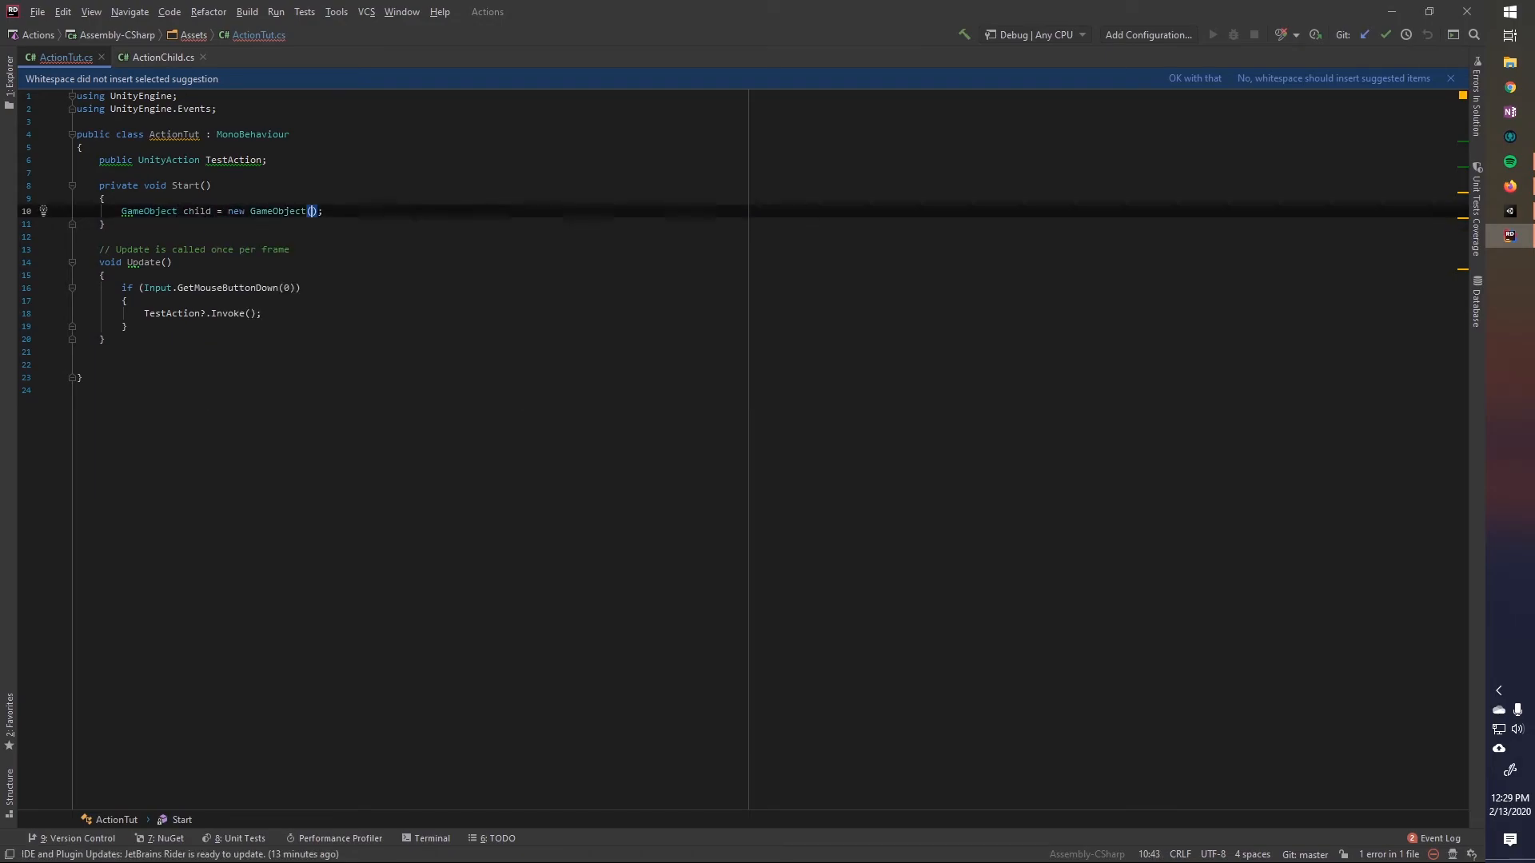
pyautogui.write('"chi')
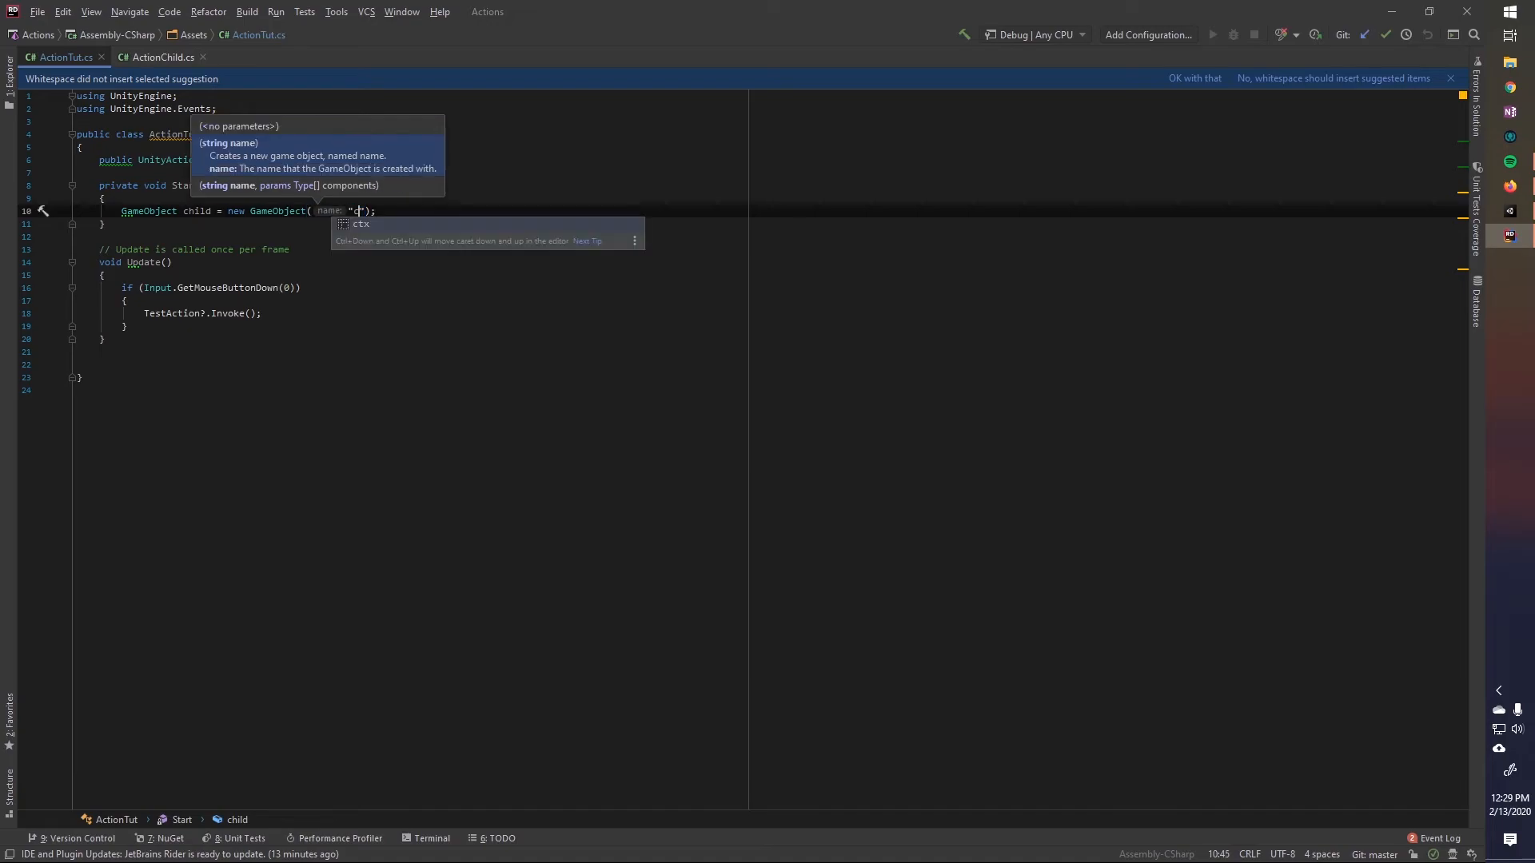
pyautogui.write('ld");')
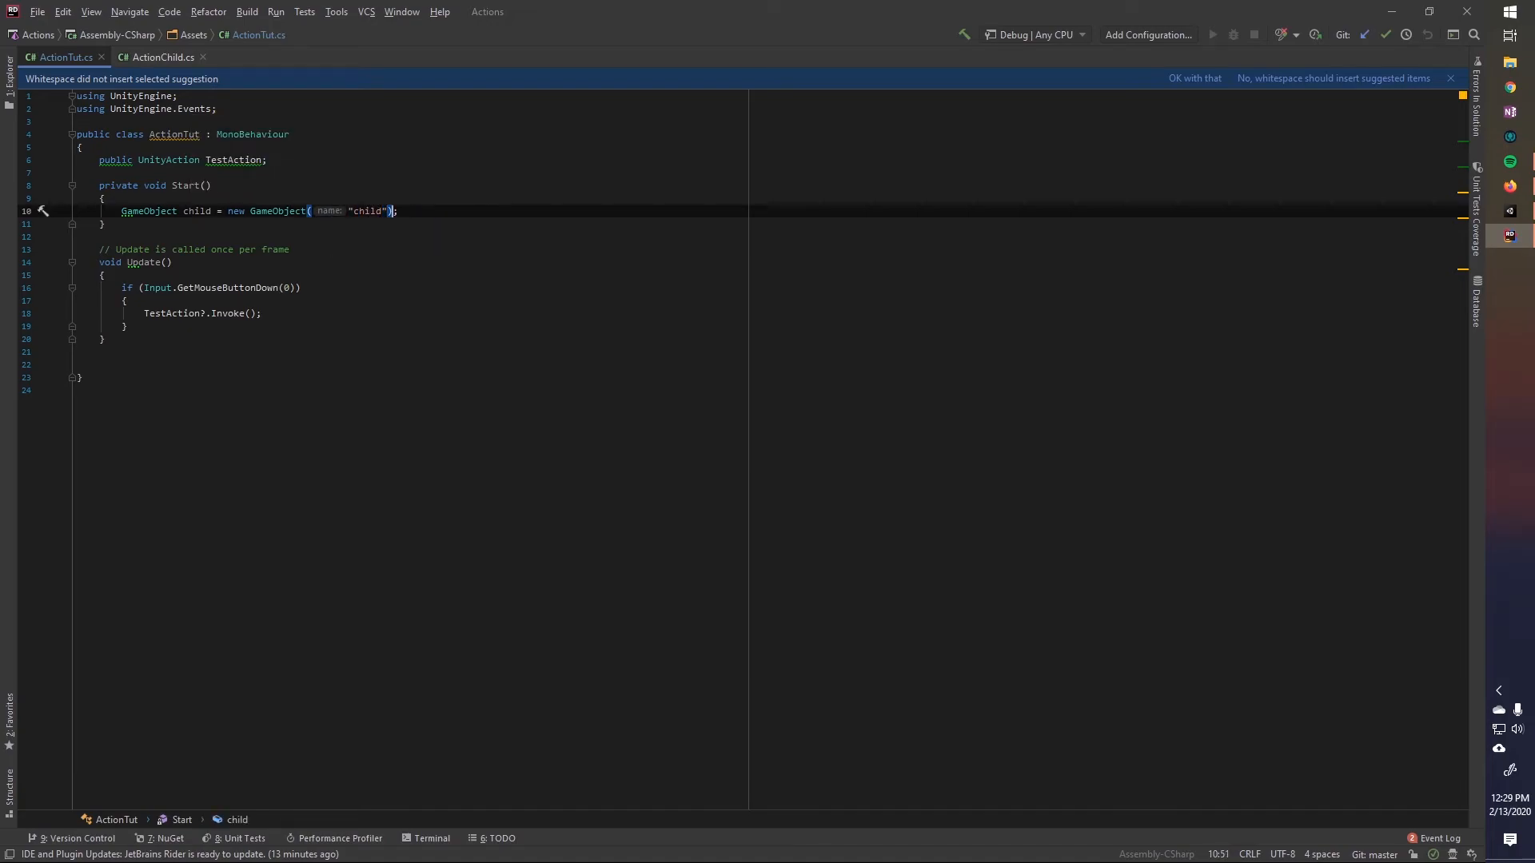
pyautogui.press('Return')
pyautogui.write('child.da')
# Step: Write ActionChild kid = child.AddComponent<ActionChild>(); on the next line
pyautogui.press('BackSpace')
pyautogui.write('dcom')
pyautogui.press('Return')
pyautogui.write('Actio')
pyautogui.press('Escape')
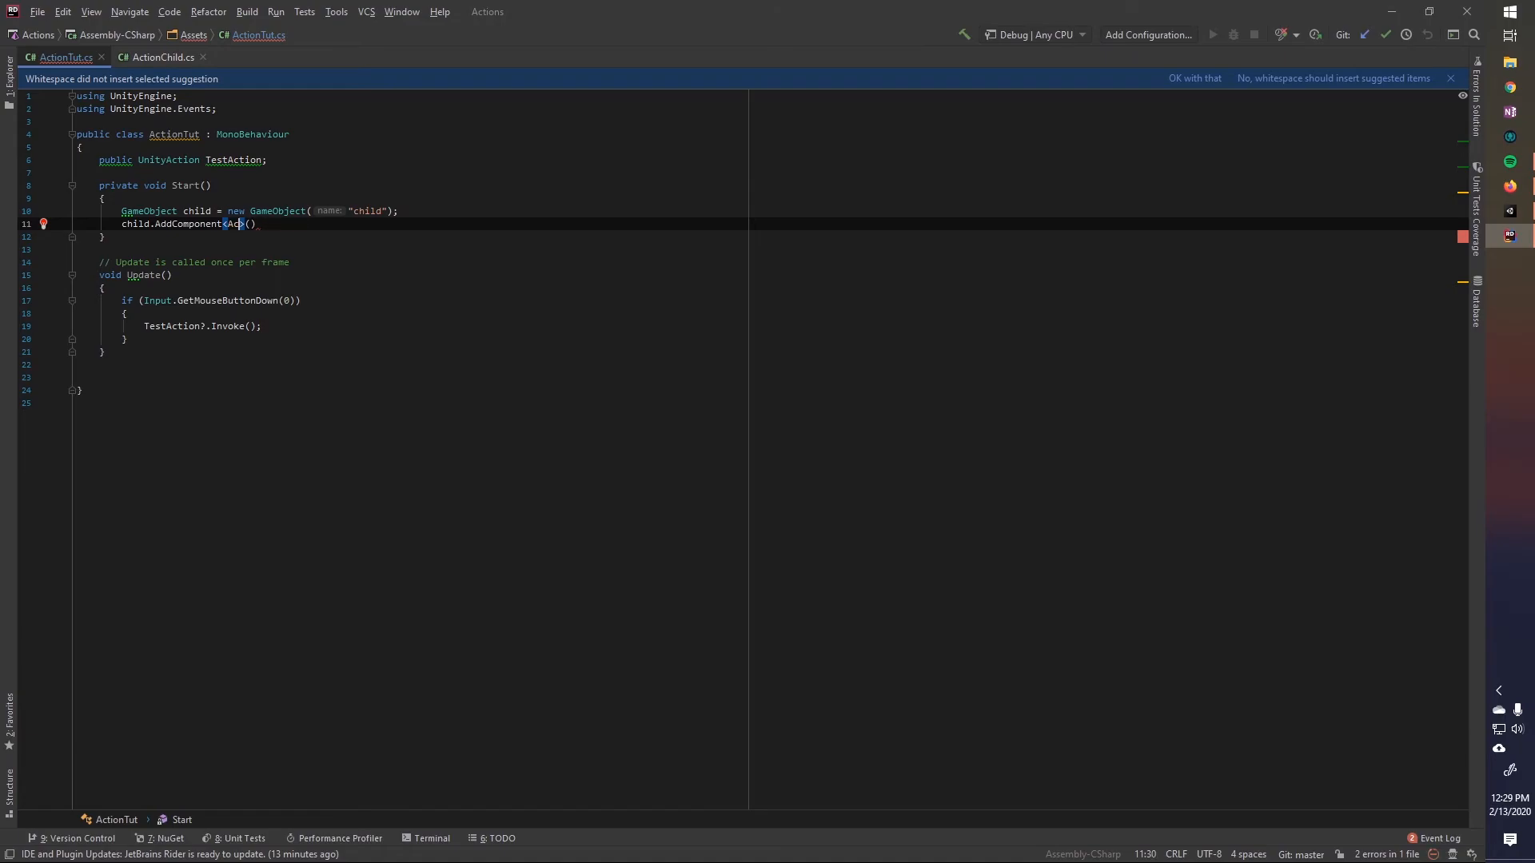
pyautogui.write('nChi')
pyautogui.press('Escape')
pyautogui.write('ld')
pyautogui.press('Return')
pyautogui.hotkey('ctrl', 'Left')
pyautogui.hotkey('ctrl', 'Left')
pyautogui.hotkey('ctrl', 'Left')
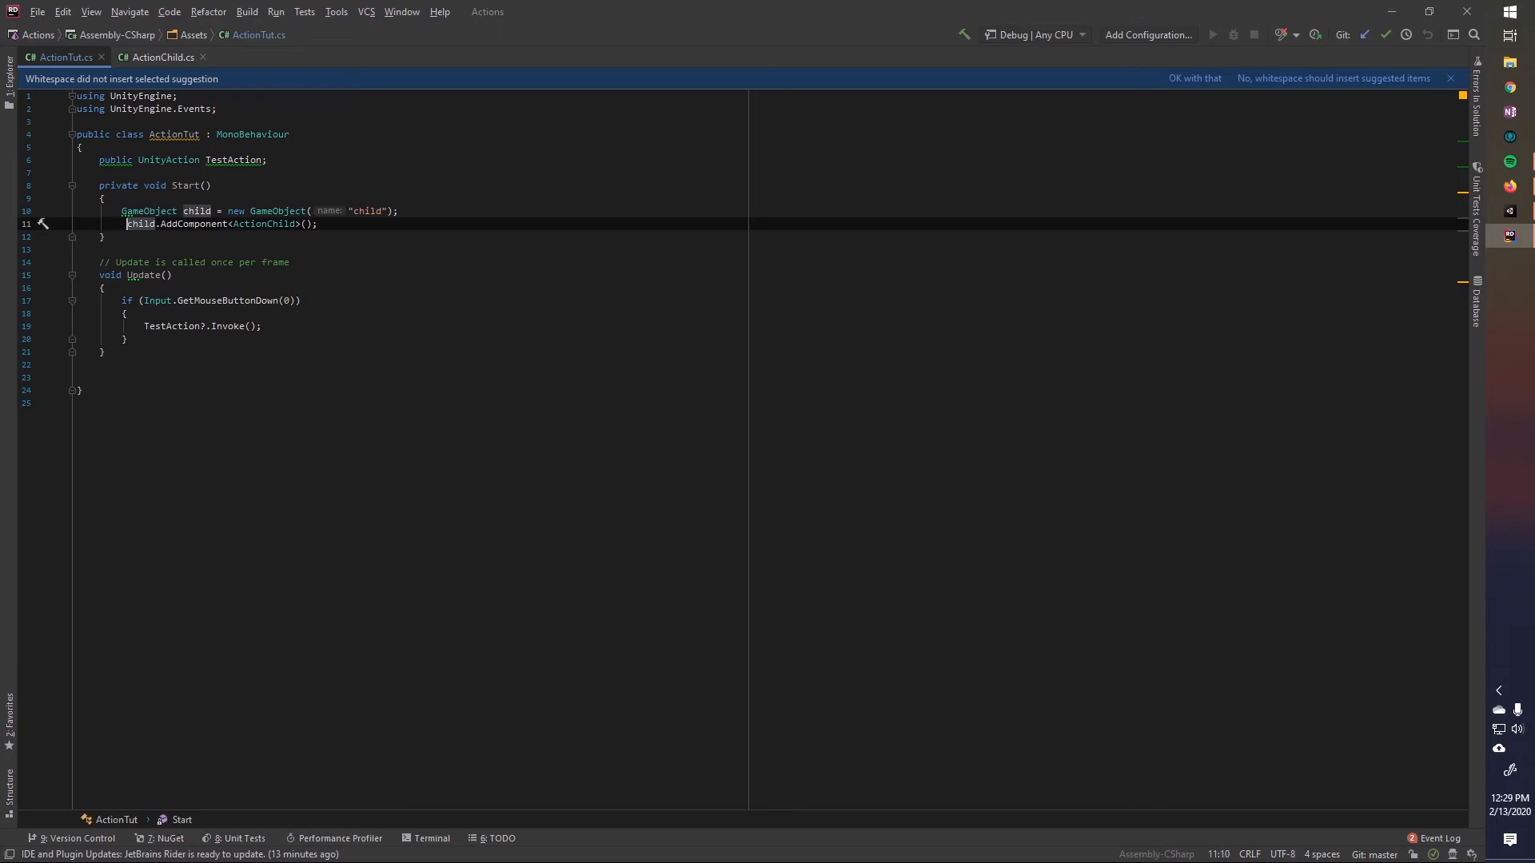
pyautogui.press('Left')
pyautogui.write('Action')
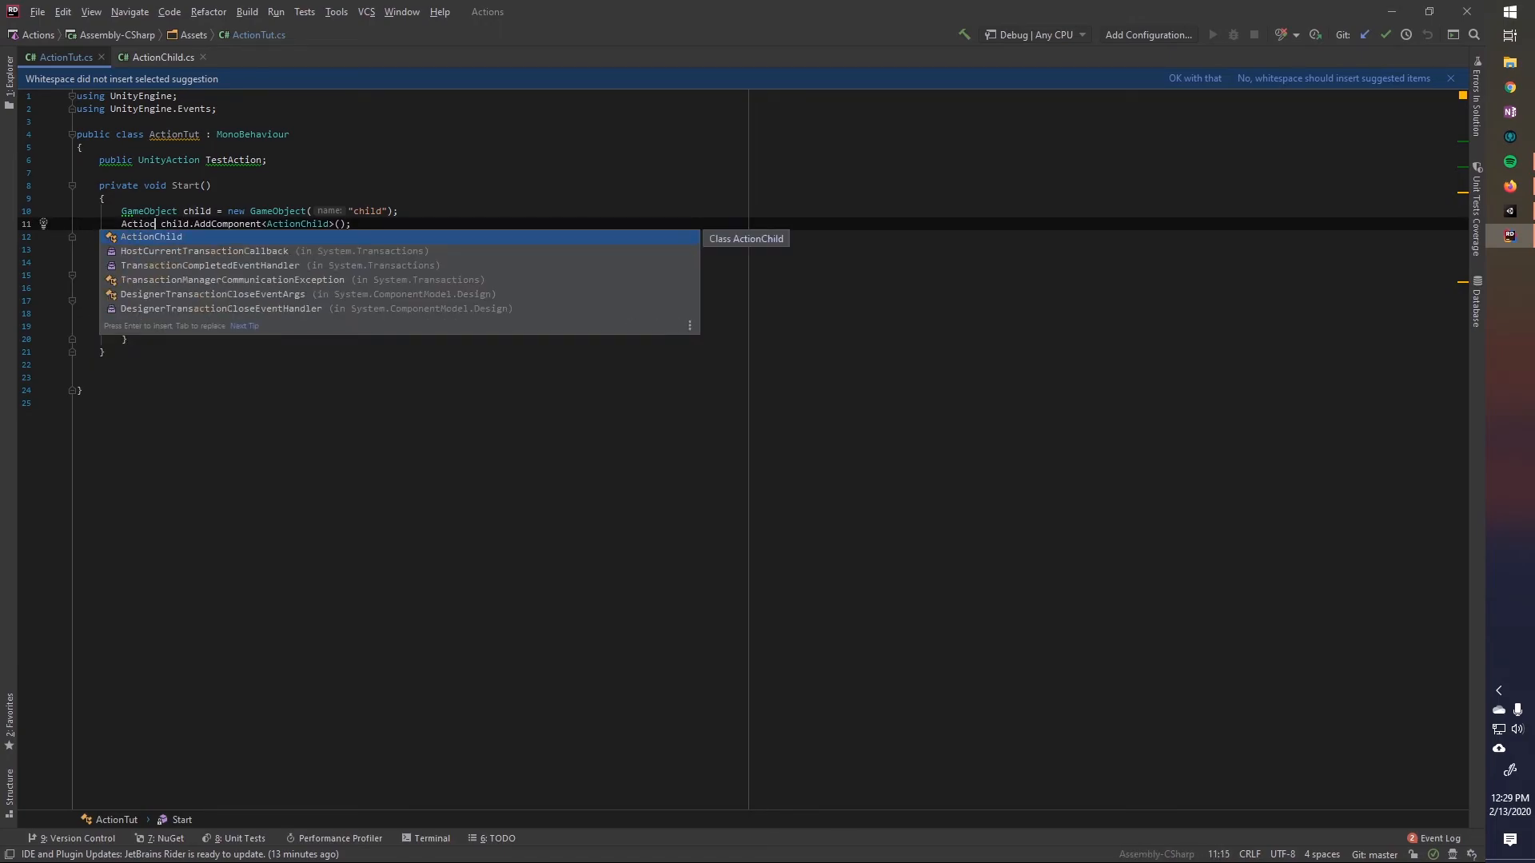
pyautogui.write('Child')
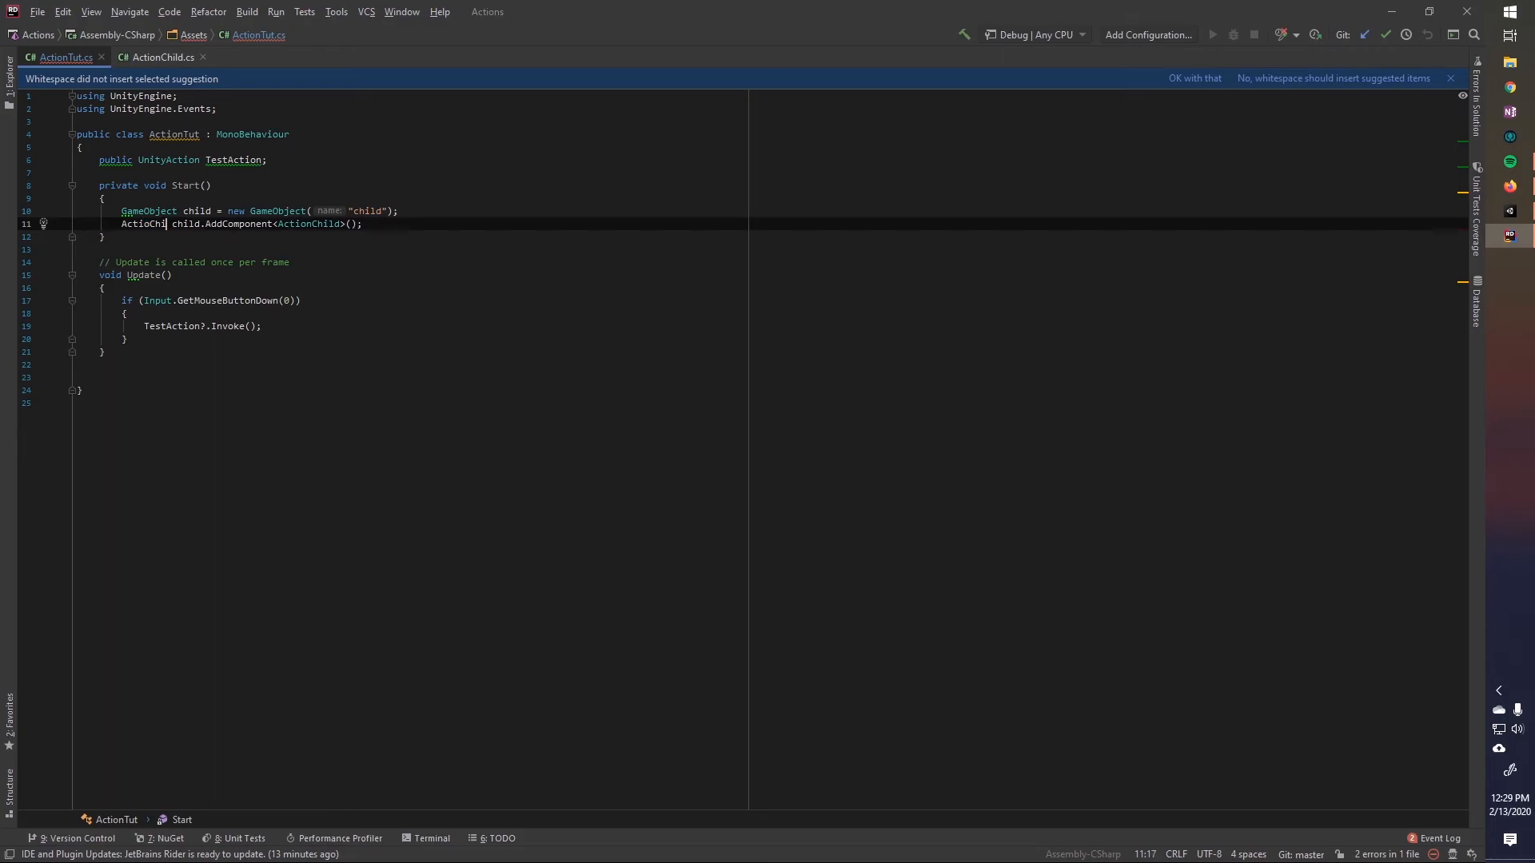
pyautogui.press('BackSpace')
pyautogui.write('d ')
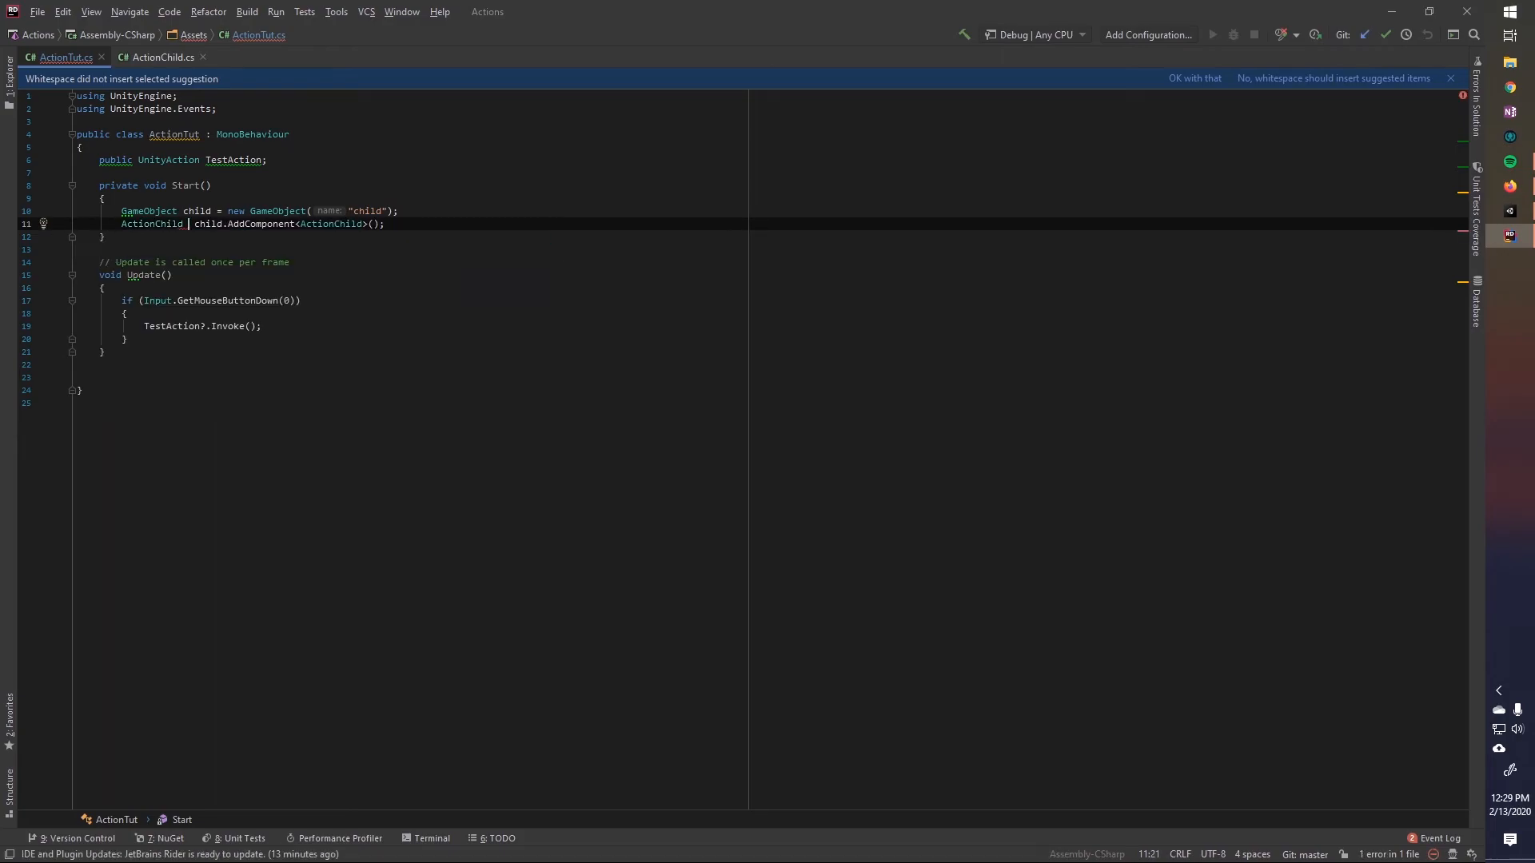
pyautogui.write('kid')
pyautogui.write(' =')
# Step: Review line 11 by highlighting AddComponent, ActionChild, child and kid
pyautogui.click(256, 223)
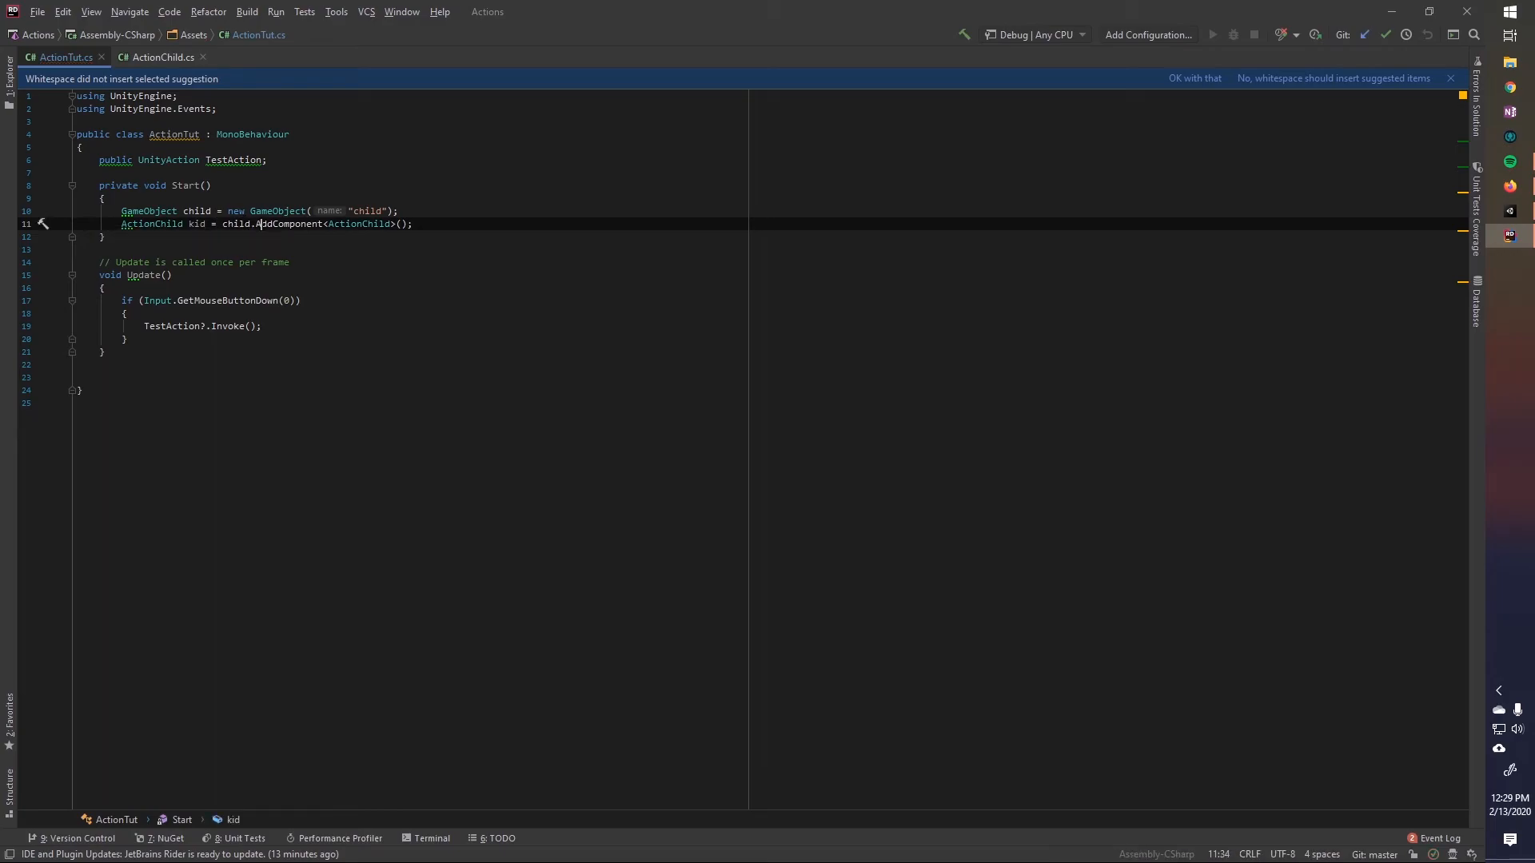
pyautogui.doubleClick(257, 223)
pyautogui.doubleClick(361, 223)
pyautogui.doubleClick(288, 223)
pyautogui.doubleClick(241, 223)
pyautogui.click(288, 223)
pyautogui.doubleClick(198, 223)
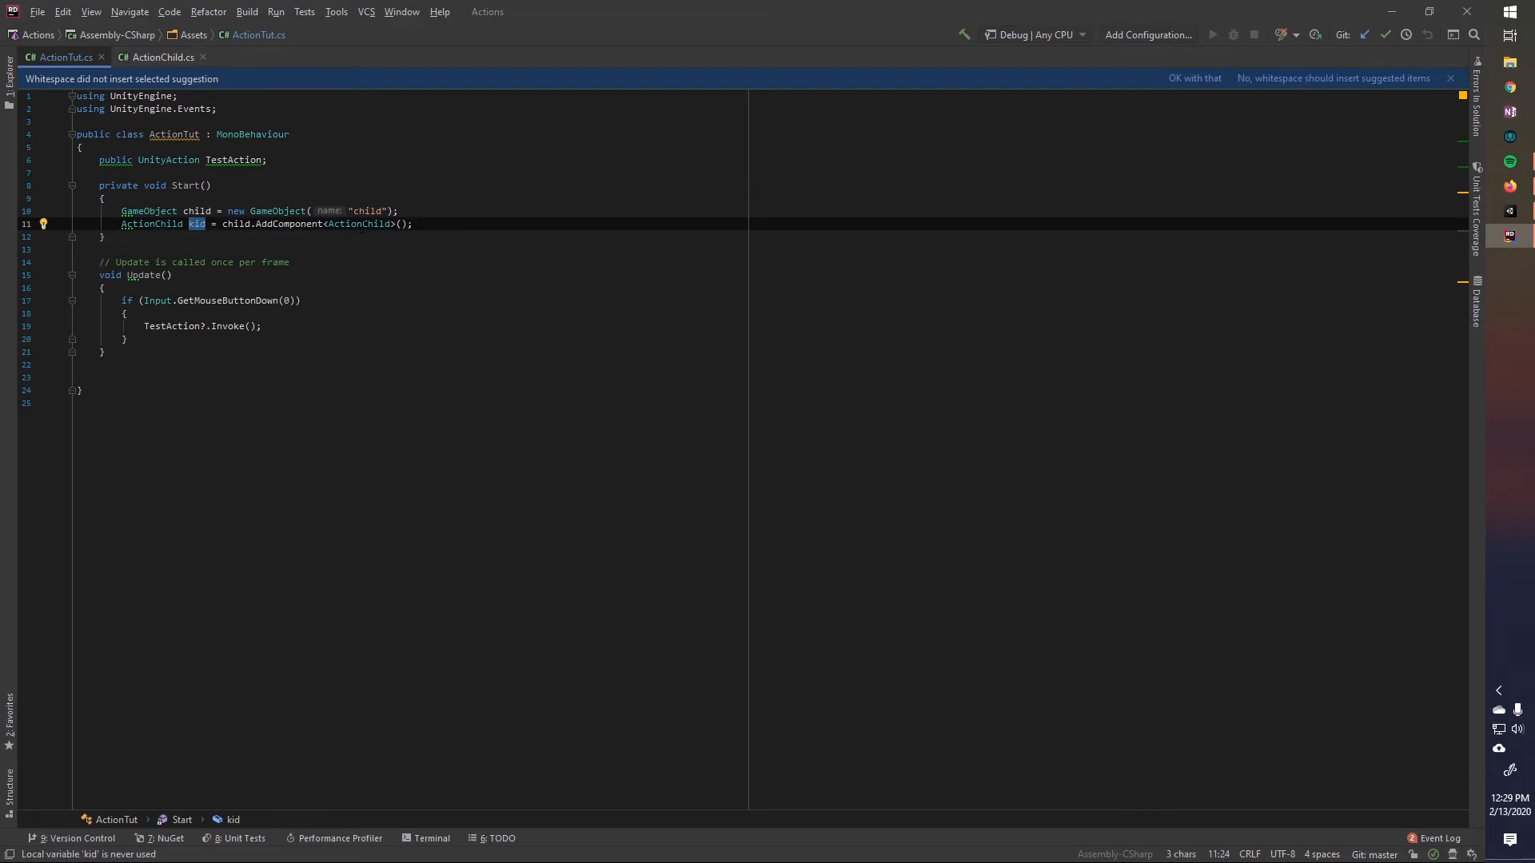
pyautogui.click(434, 228)
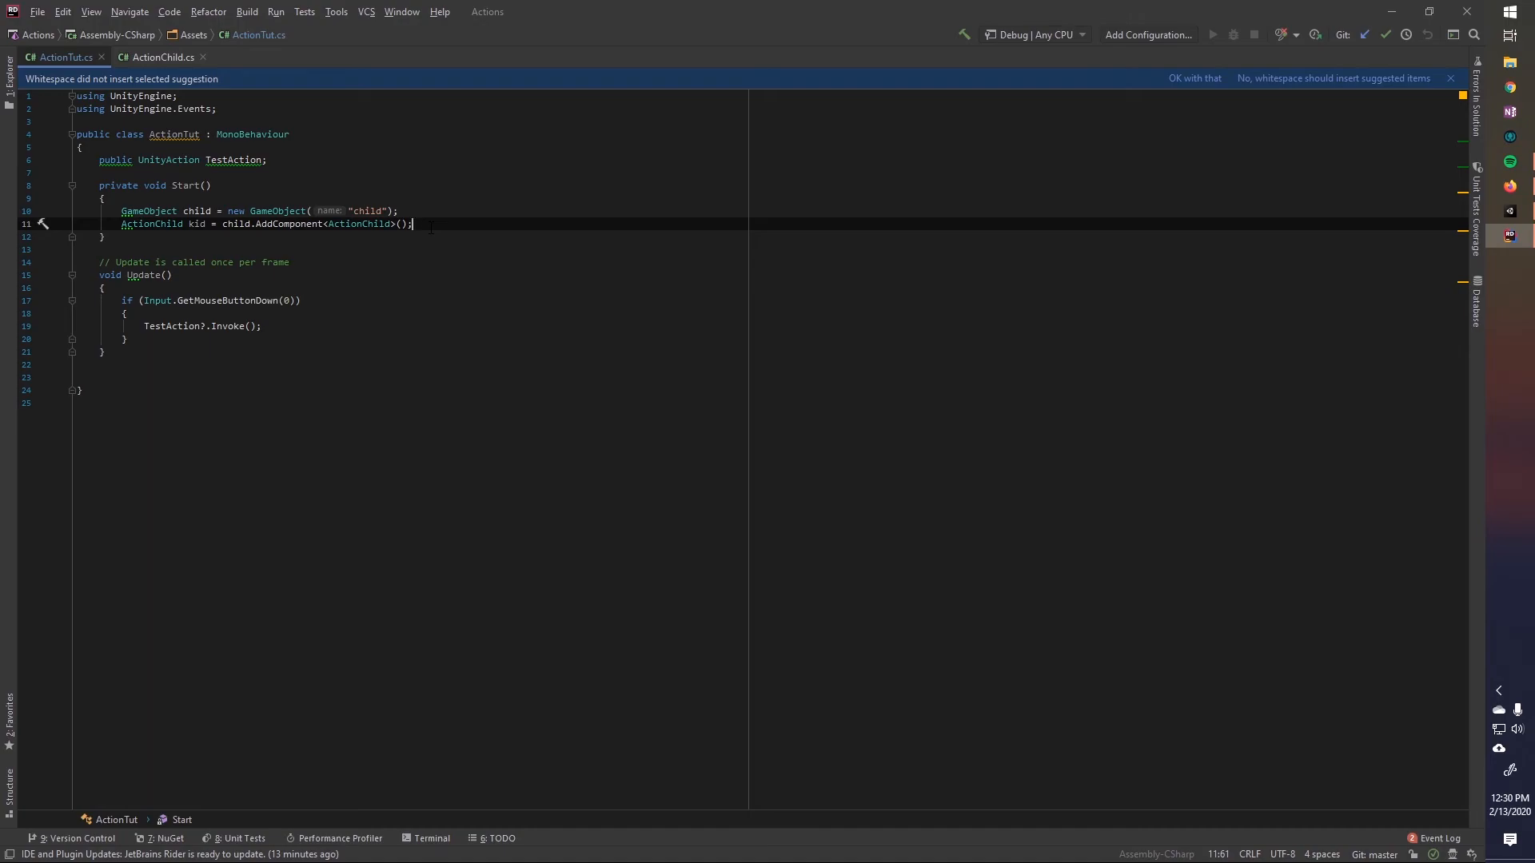
# Step: Assign TestAction = kid.TestActionHandler; as the last line of Start
pyautogui.press('Return')
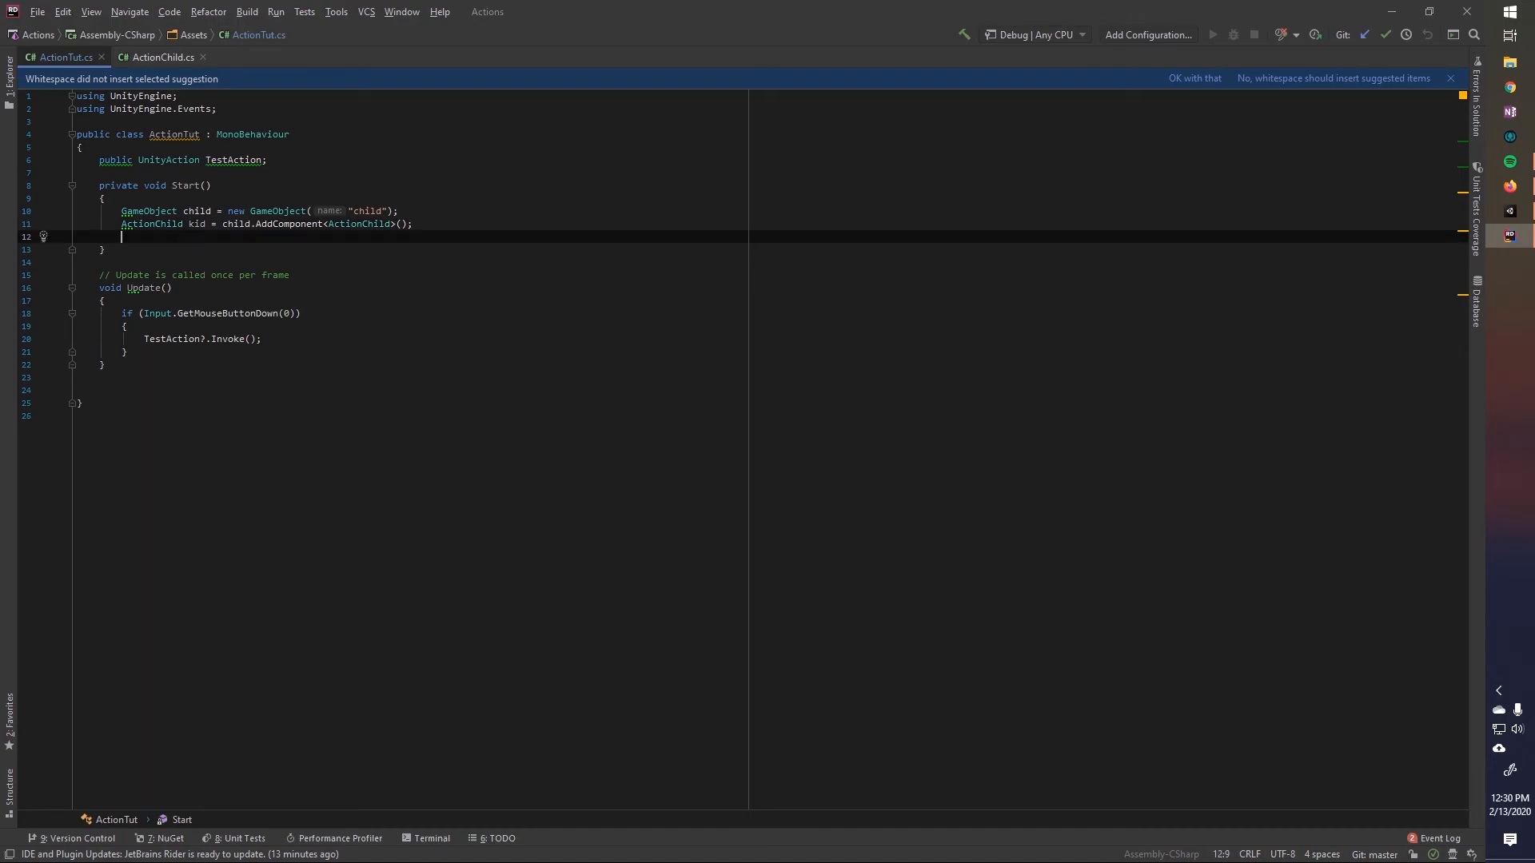
pyautogui.write('Tes')
pyautogui.press('Return')
pyautogui.write('= kid.')
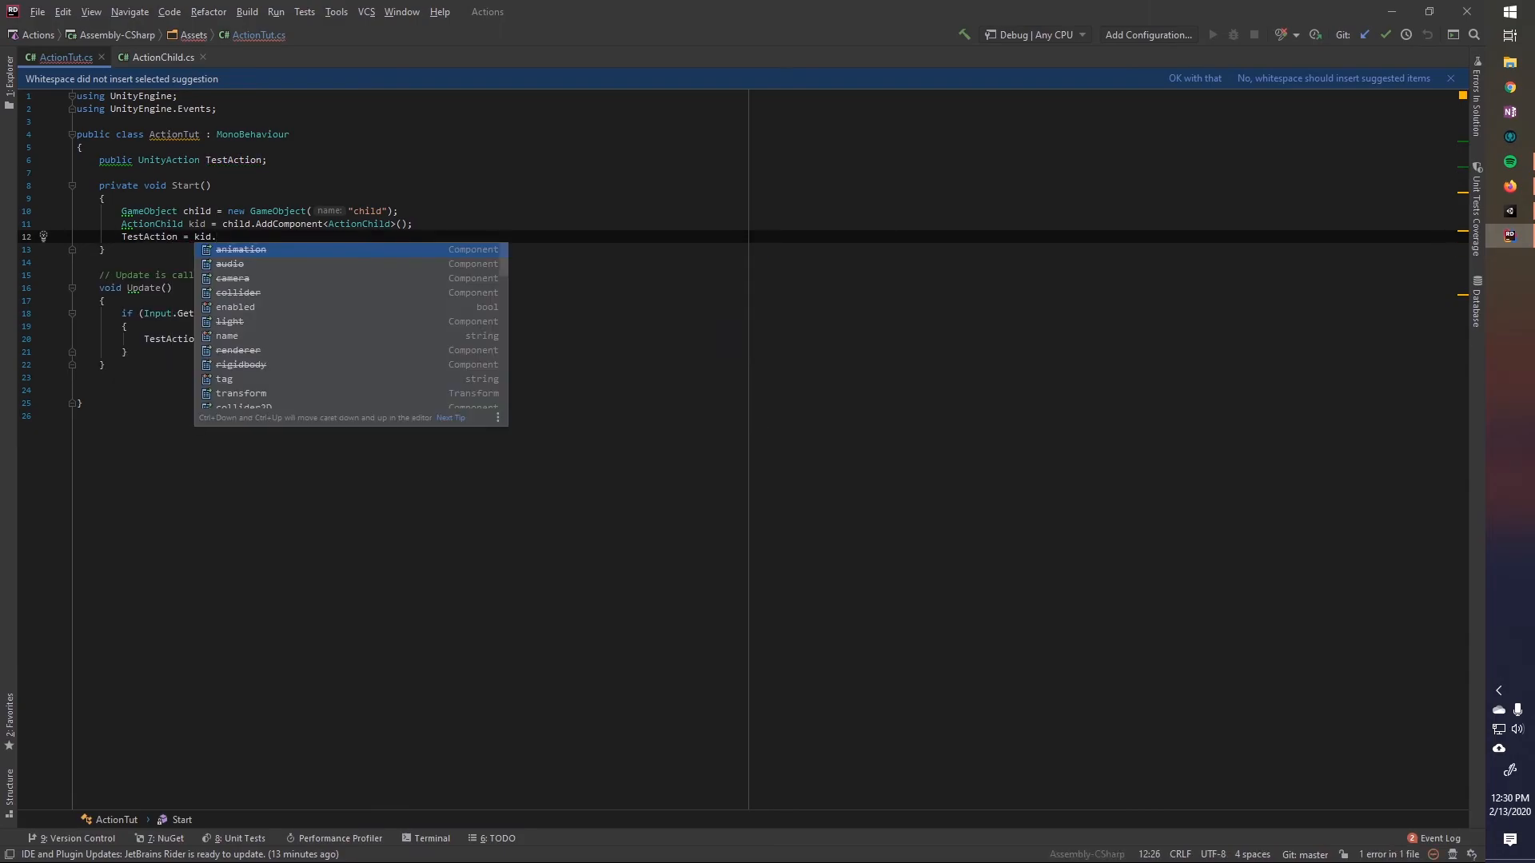
pyautogui.write('Test')
pyautogui.press('Return')
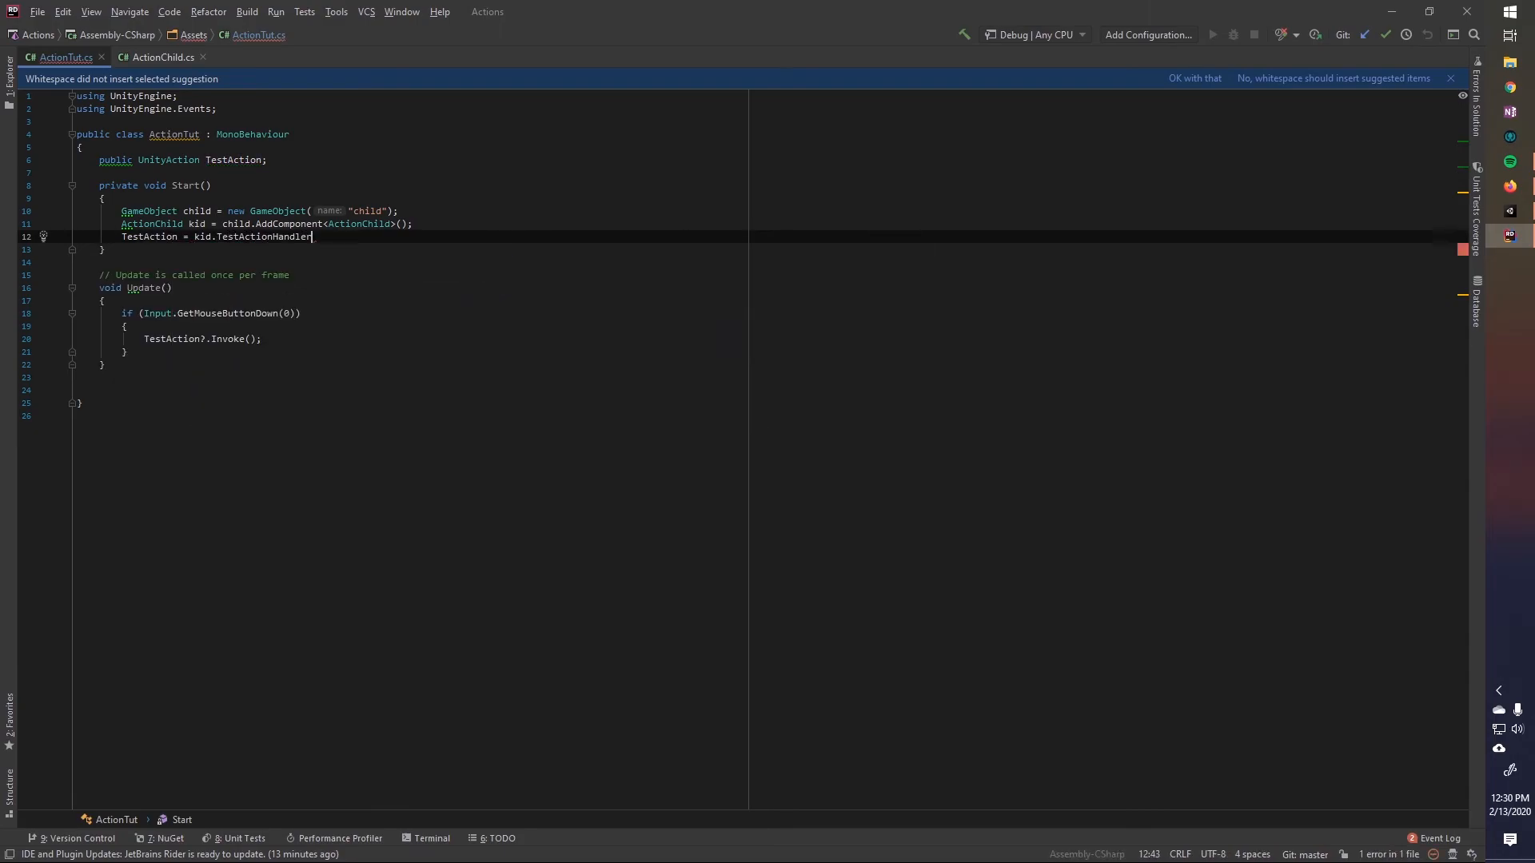
pyautogui.write(';')
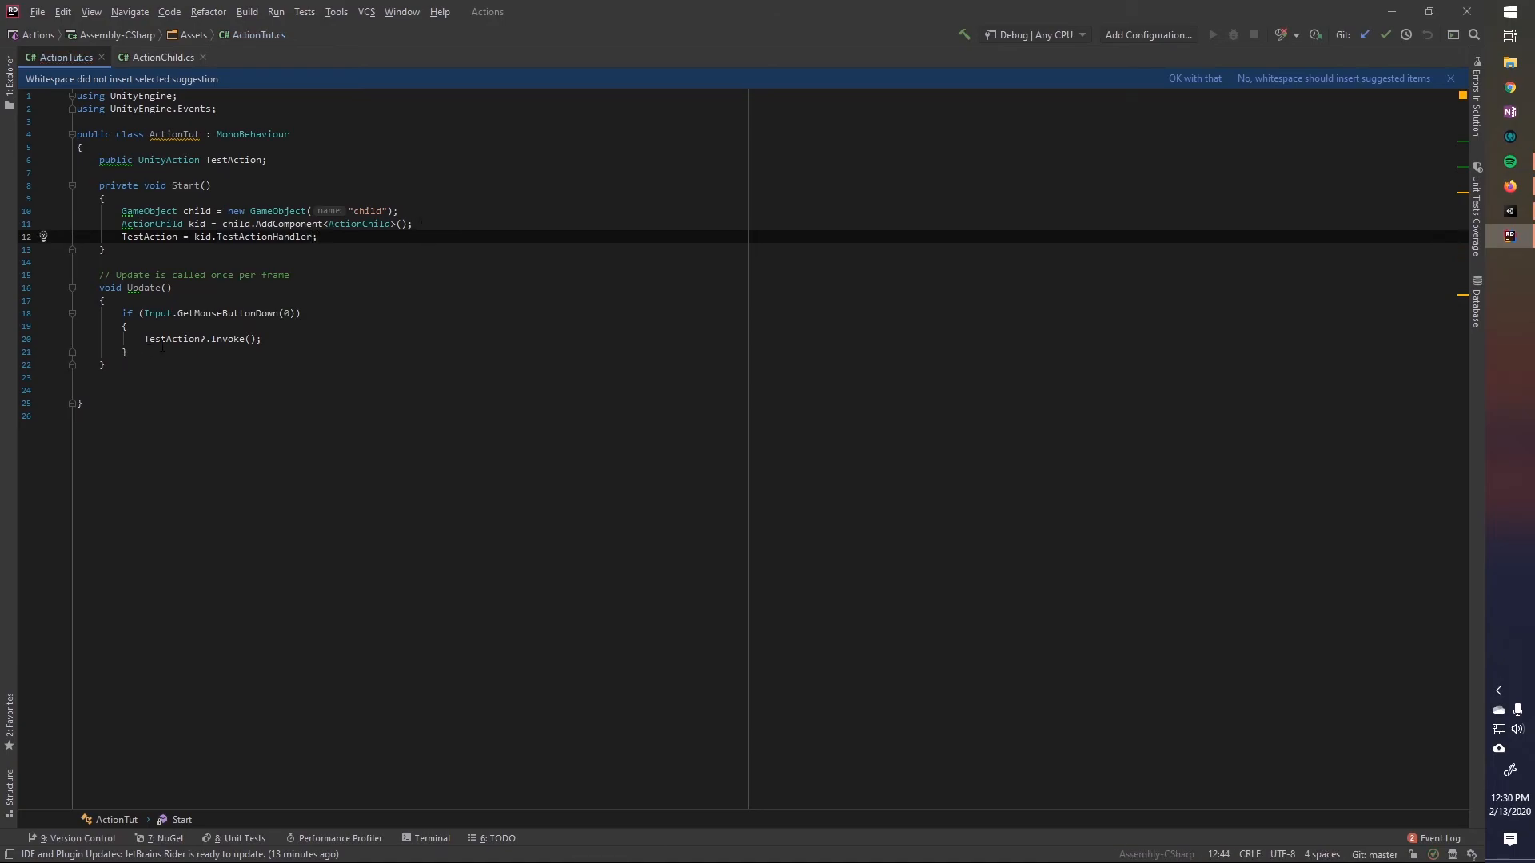
pyautogui.click(259, 338)
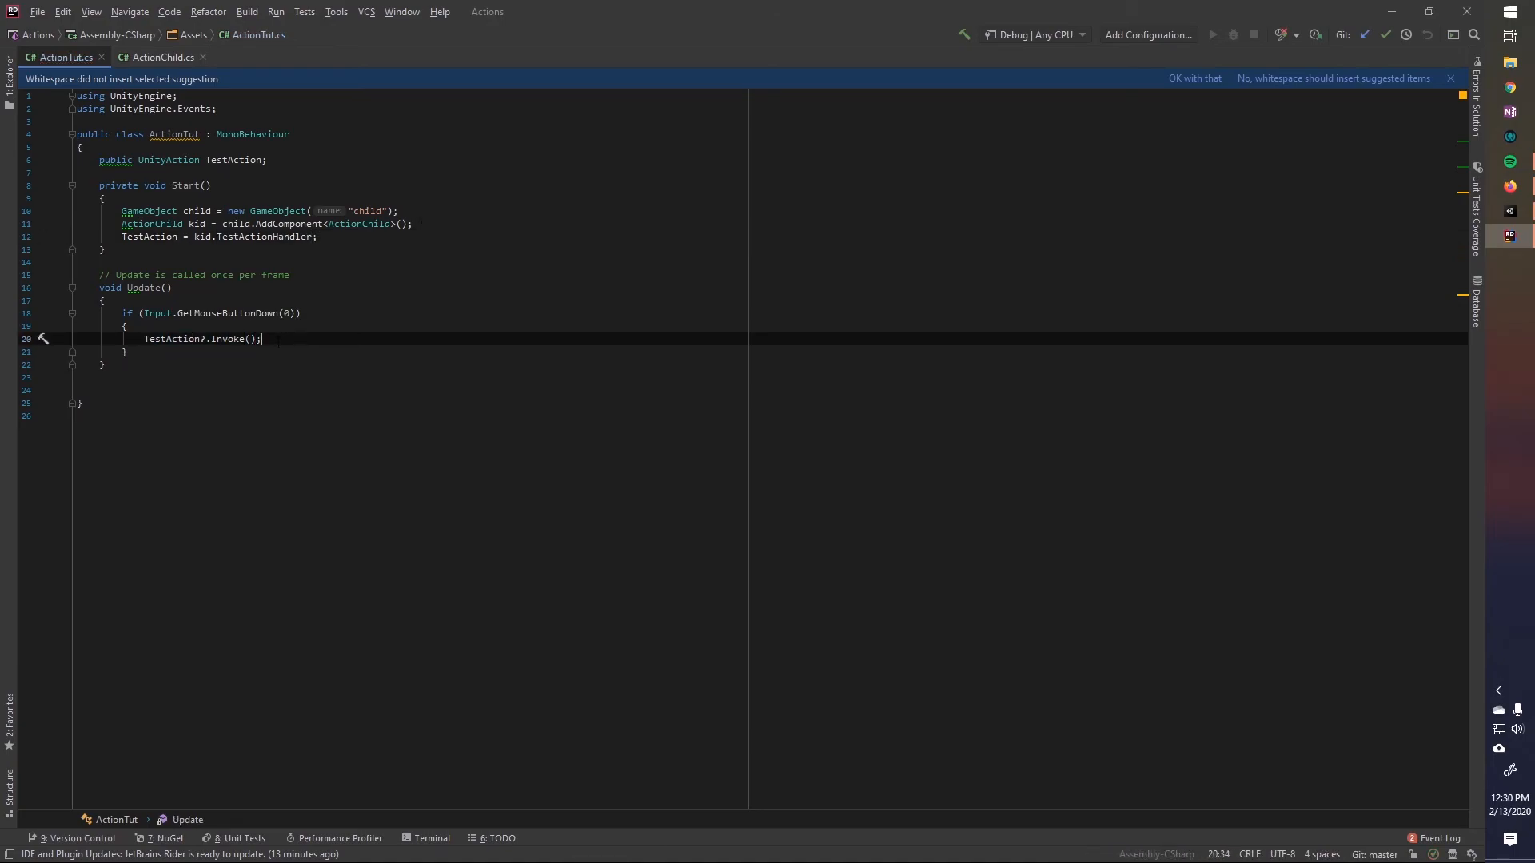
pyautogui.click(164, 362)
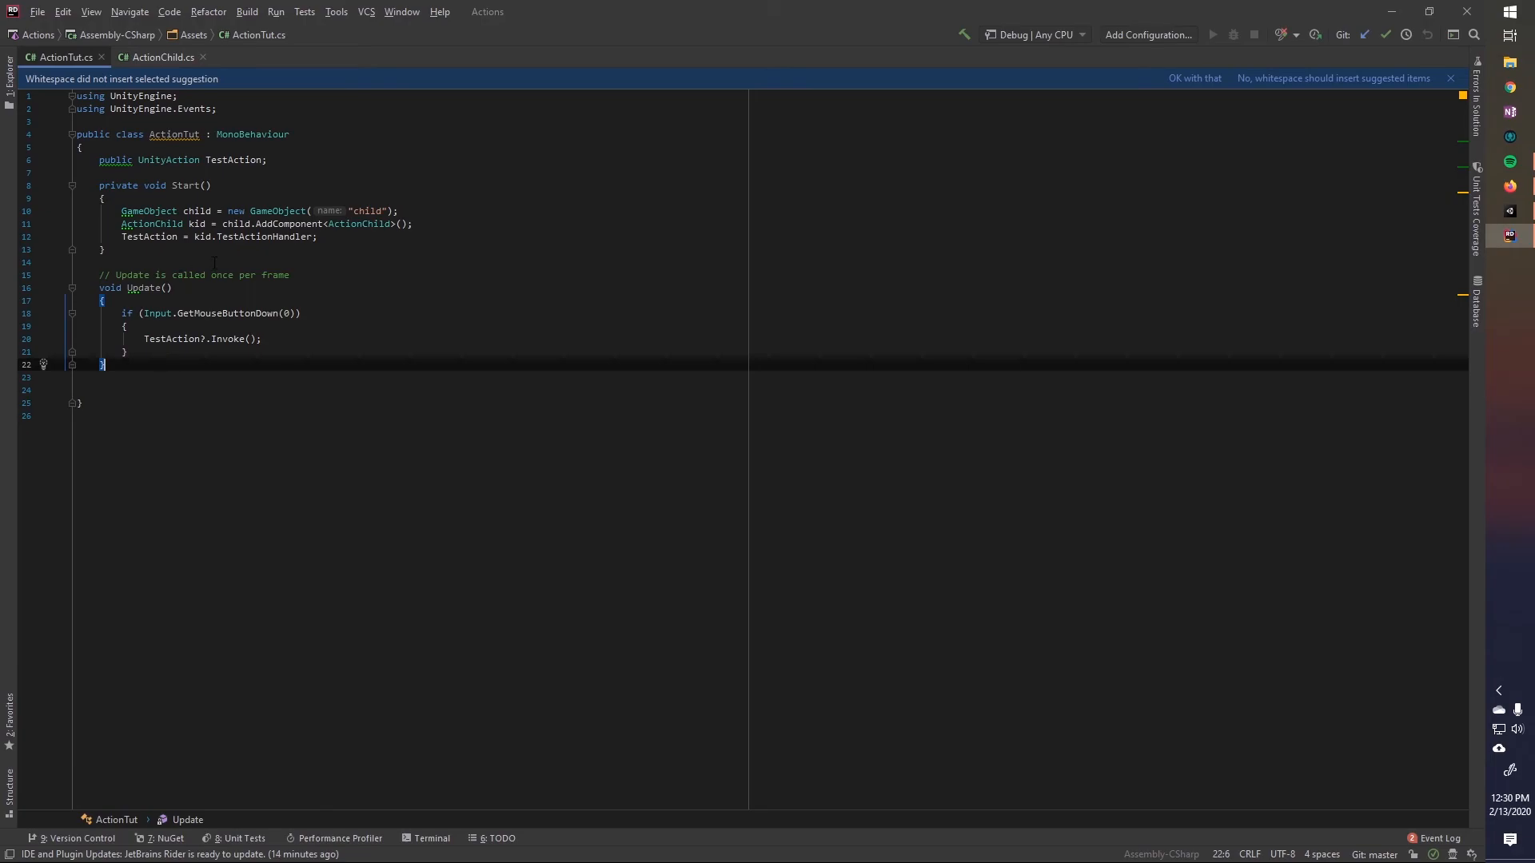
# Step: Play the scene in Unity, select the spawned child, click four times to log Clicked, then stop
pyautogui.hotkey('alt', 'Tab')
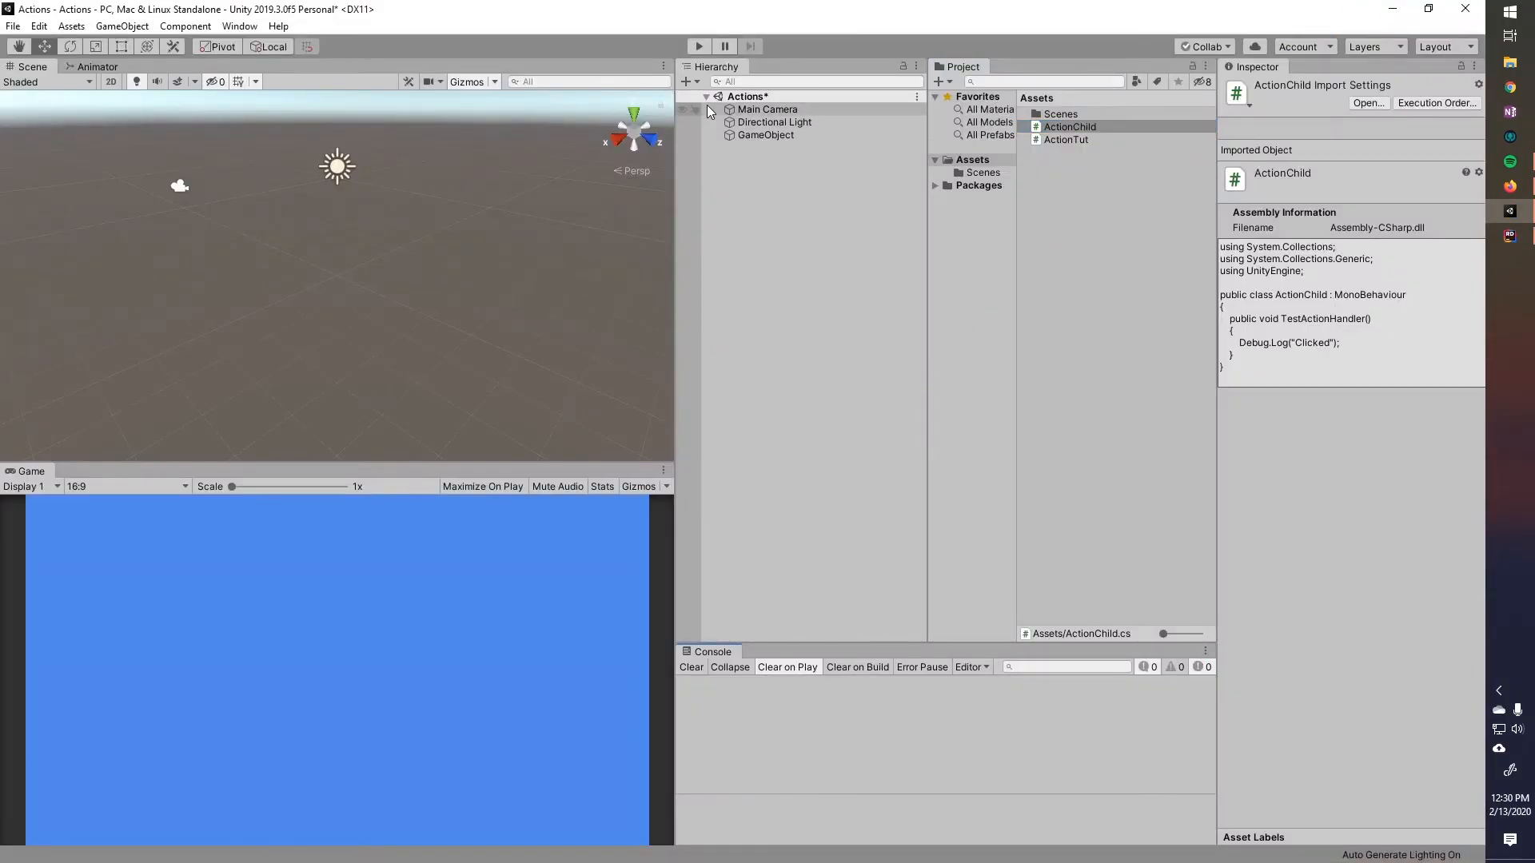
pyautogui.click(699, 45)
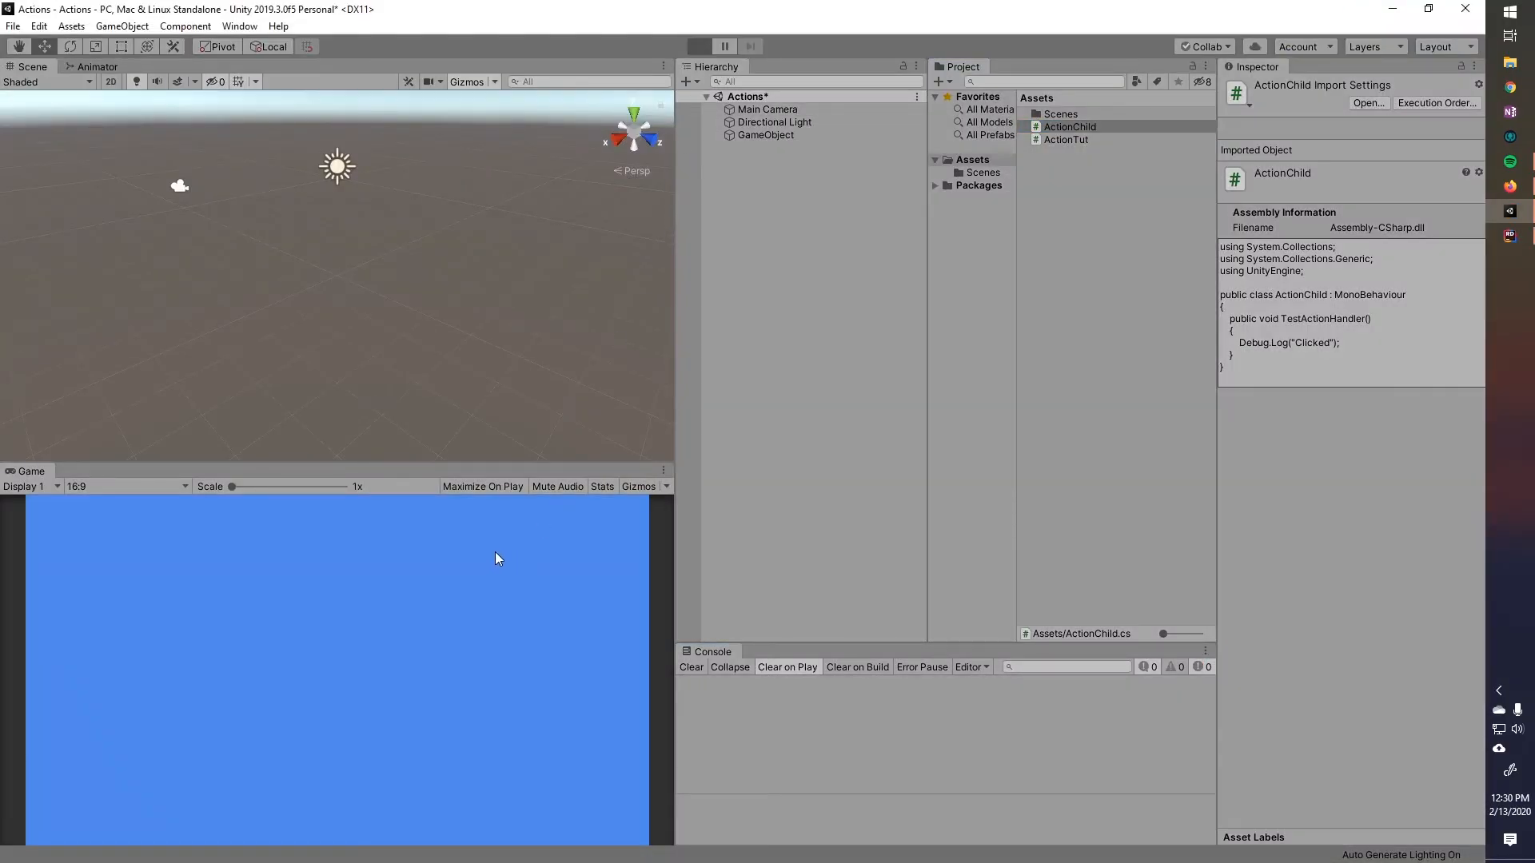
pyautogui.click(756, 148)
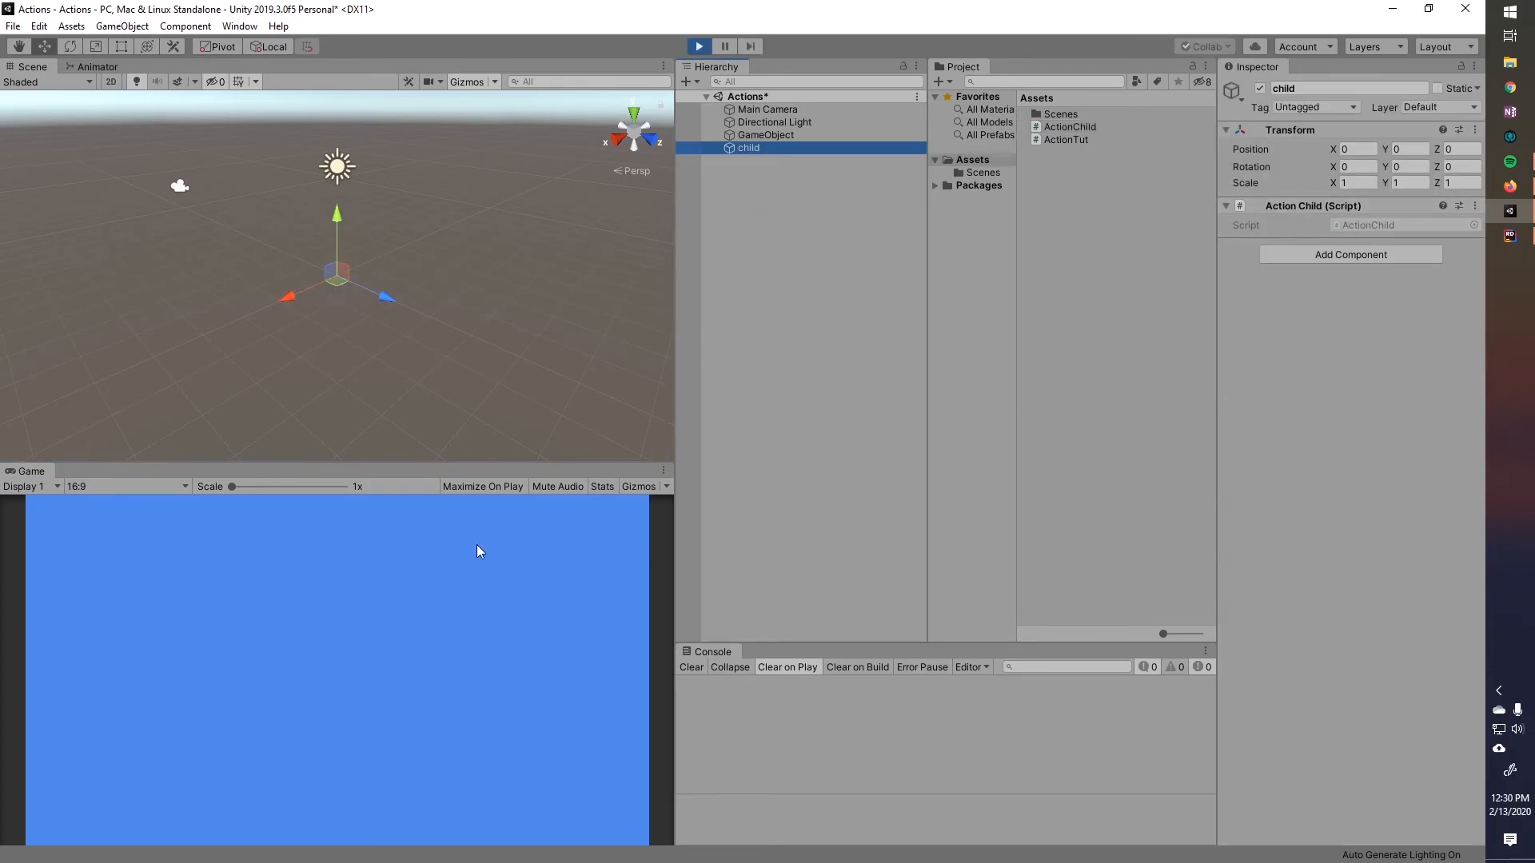
pyautogui.click(438, 569)
pyautogui.click(397, 633)
pyautogui.click(424, 619)
pyautogui.click(792, 694)
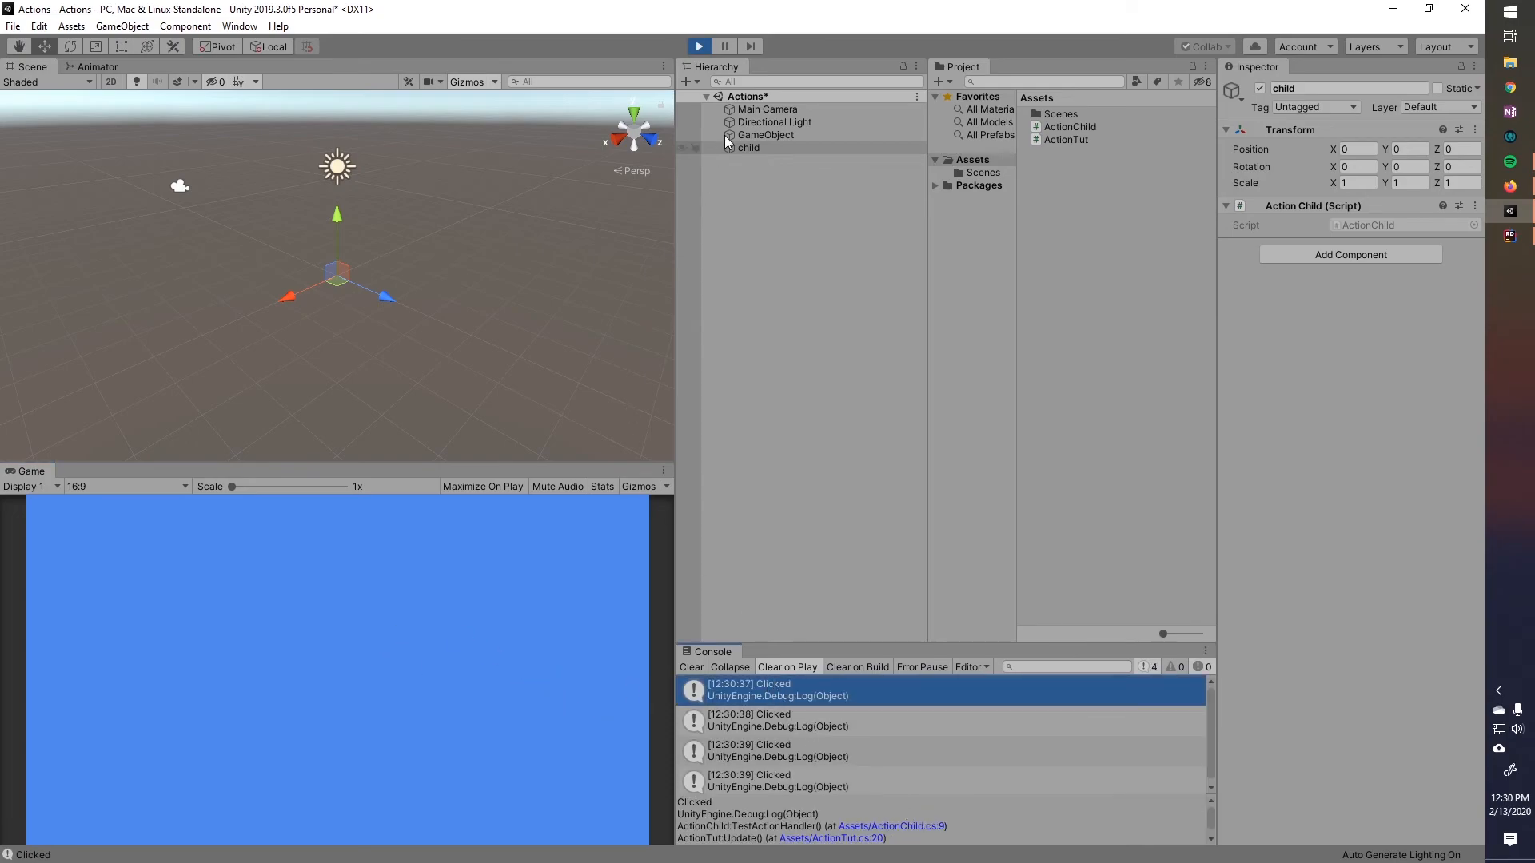
pyautogui.click(698, 48)
# Step: Surround the child-creation lines with a for (int i = 0; i < 3; i++) loop and name each object $"child{i}"
pyautogui.hotkey('alt', 'Tab')
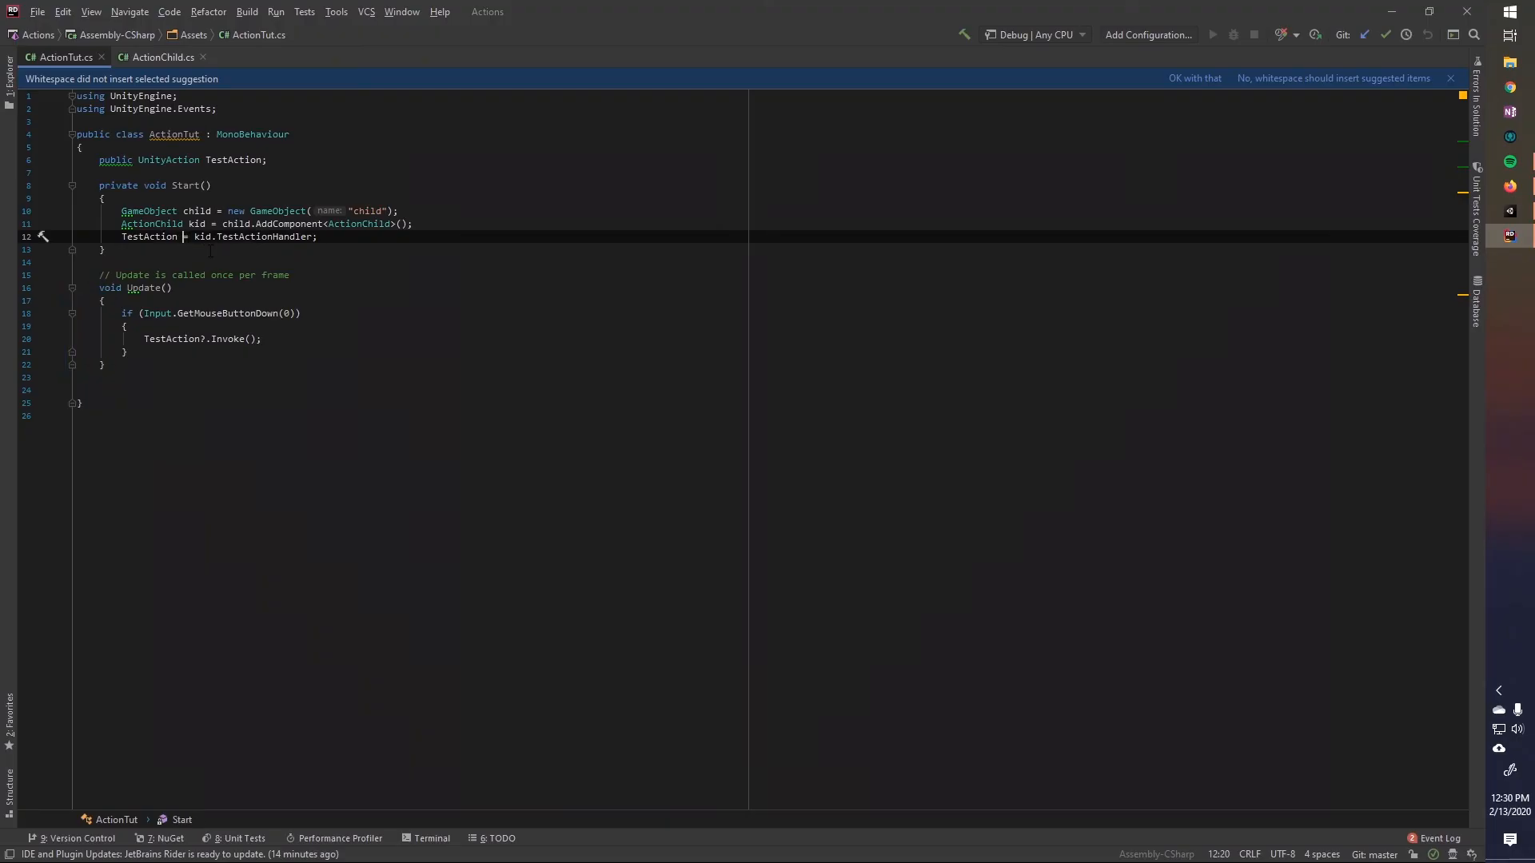
pyautogui.write('+')
pyautogui.click(346, 238)
pyautogui.hotkey('ctrl', 'alt', 'j')
pyautogui.press('Return')
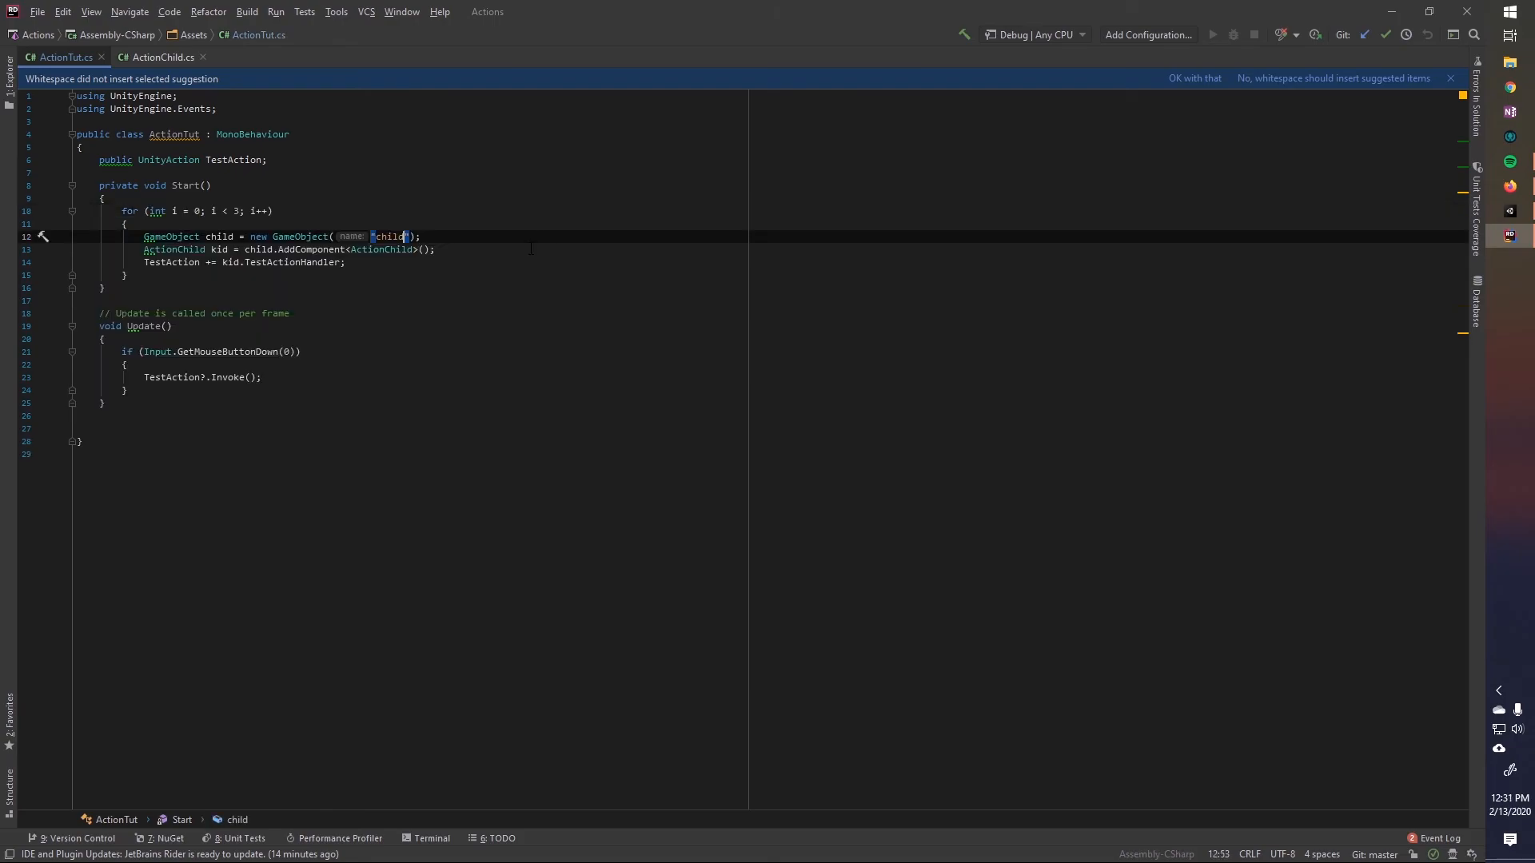
pyautogui.press('Left')
pyautogui.press('Left')
pyautogui.press('Left')
pyautogui.write('$')
pyautogui.press('Right')
pyautogui.press('Right')
pyautogui.press('Right')
pyautogui.write('{')
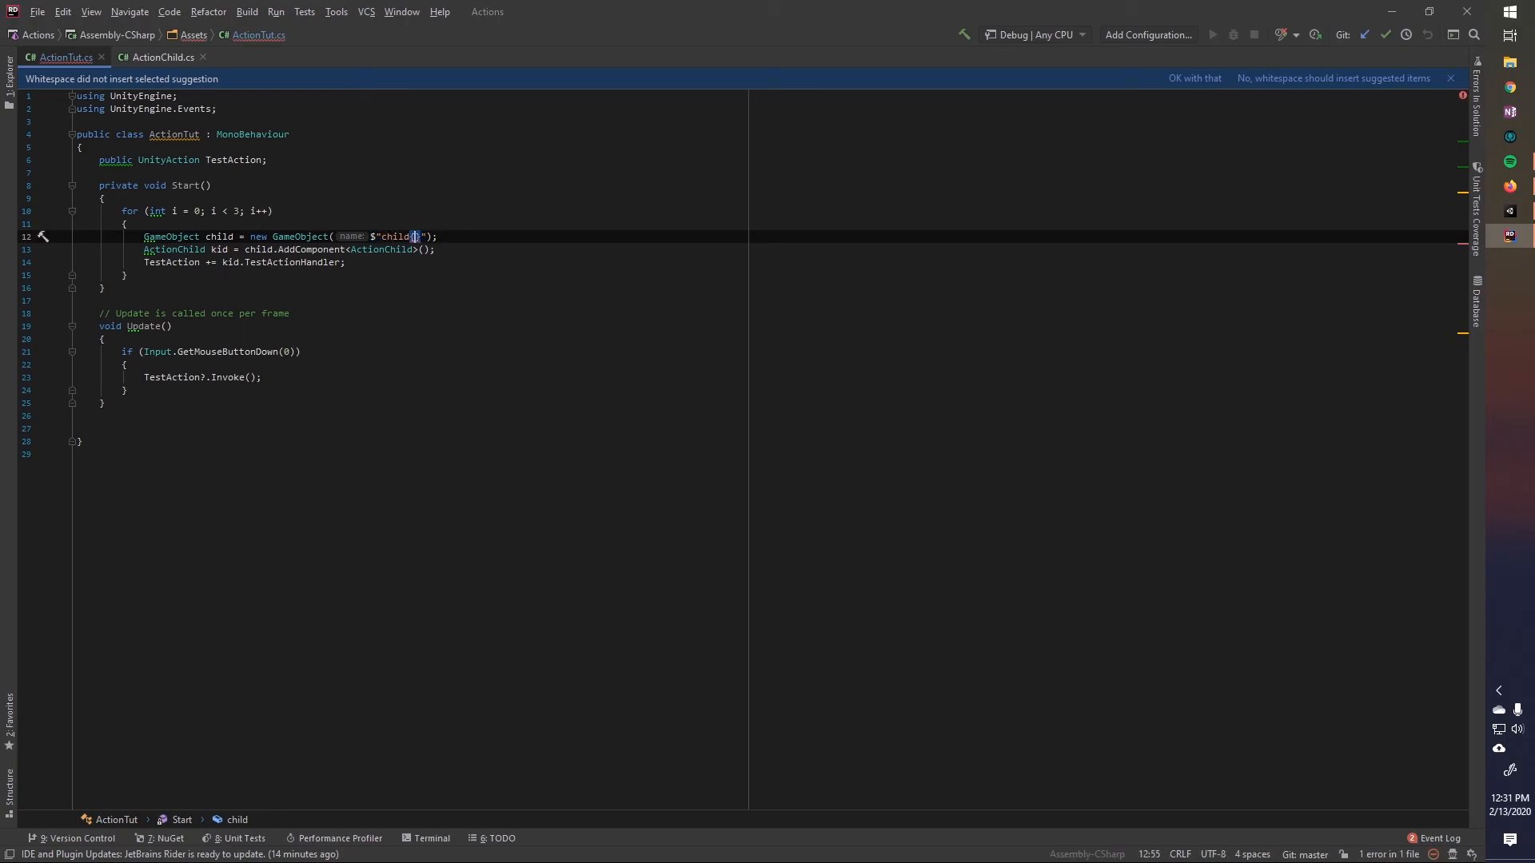
pyautogui.write('i')
pyautogui.press('Right')
pyautogui.press('Right')
pyautogui.press('Right')
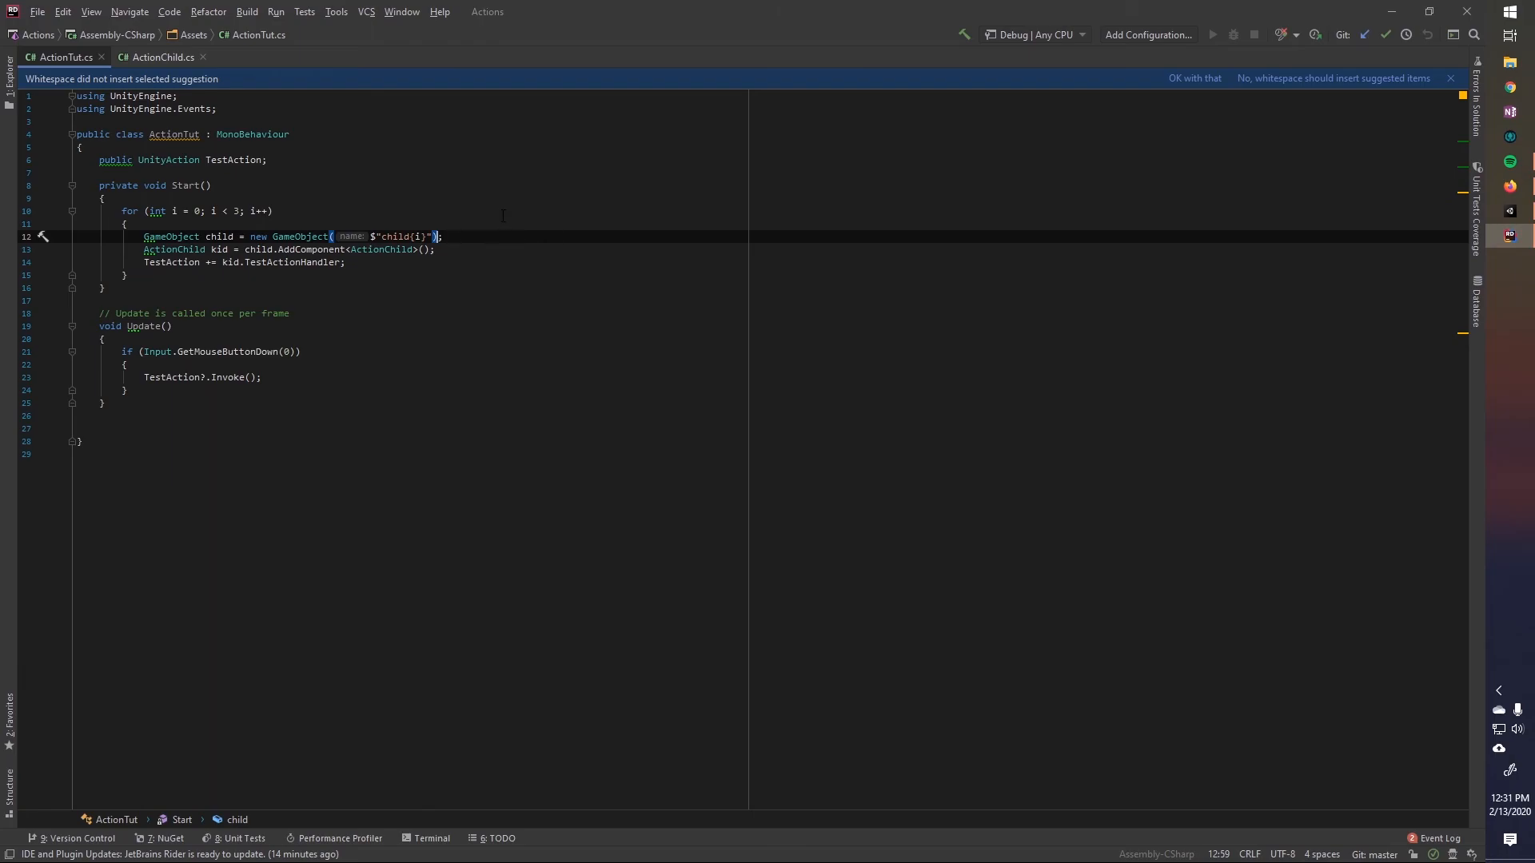
# Step: Review the loop count 3 and the i inside child{i} to confirm three distinct child names
pyautogui.doubleClick(418, 237)
pyautogui.press('Up')
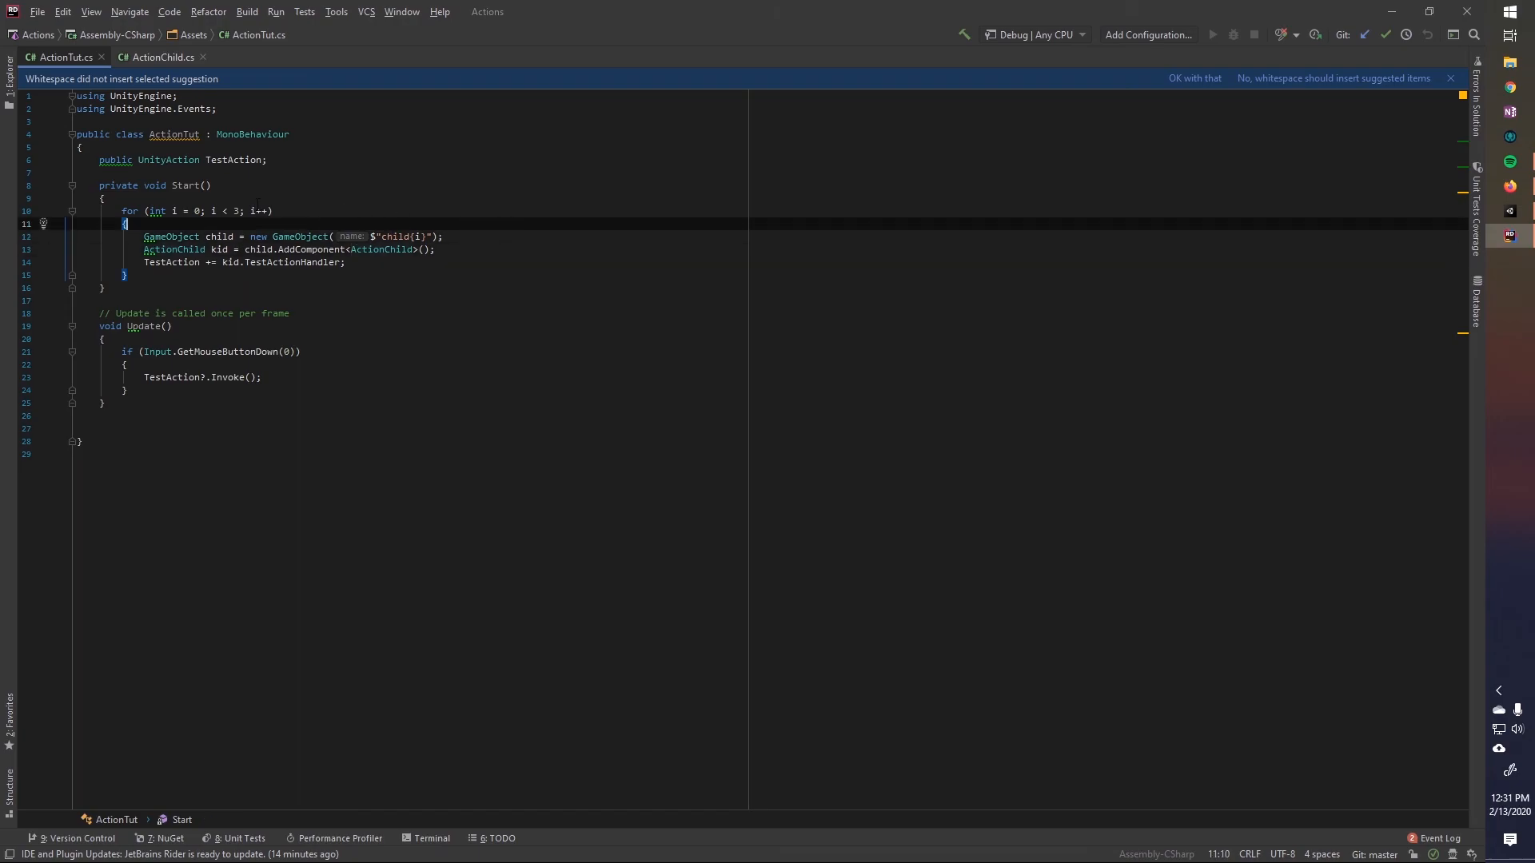
pyautogui.doubleClick(236, 212)
pyautogui.click(488, 239)
pyautogui.press('Left')
pyautogui.press('Left')
pyautogui.press('Left')
pyautogui.hotkey('shift', 'Left')
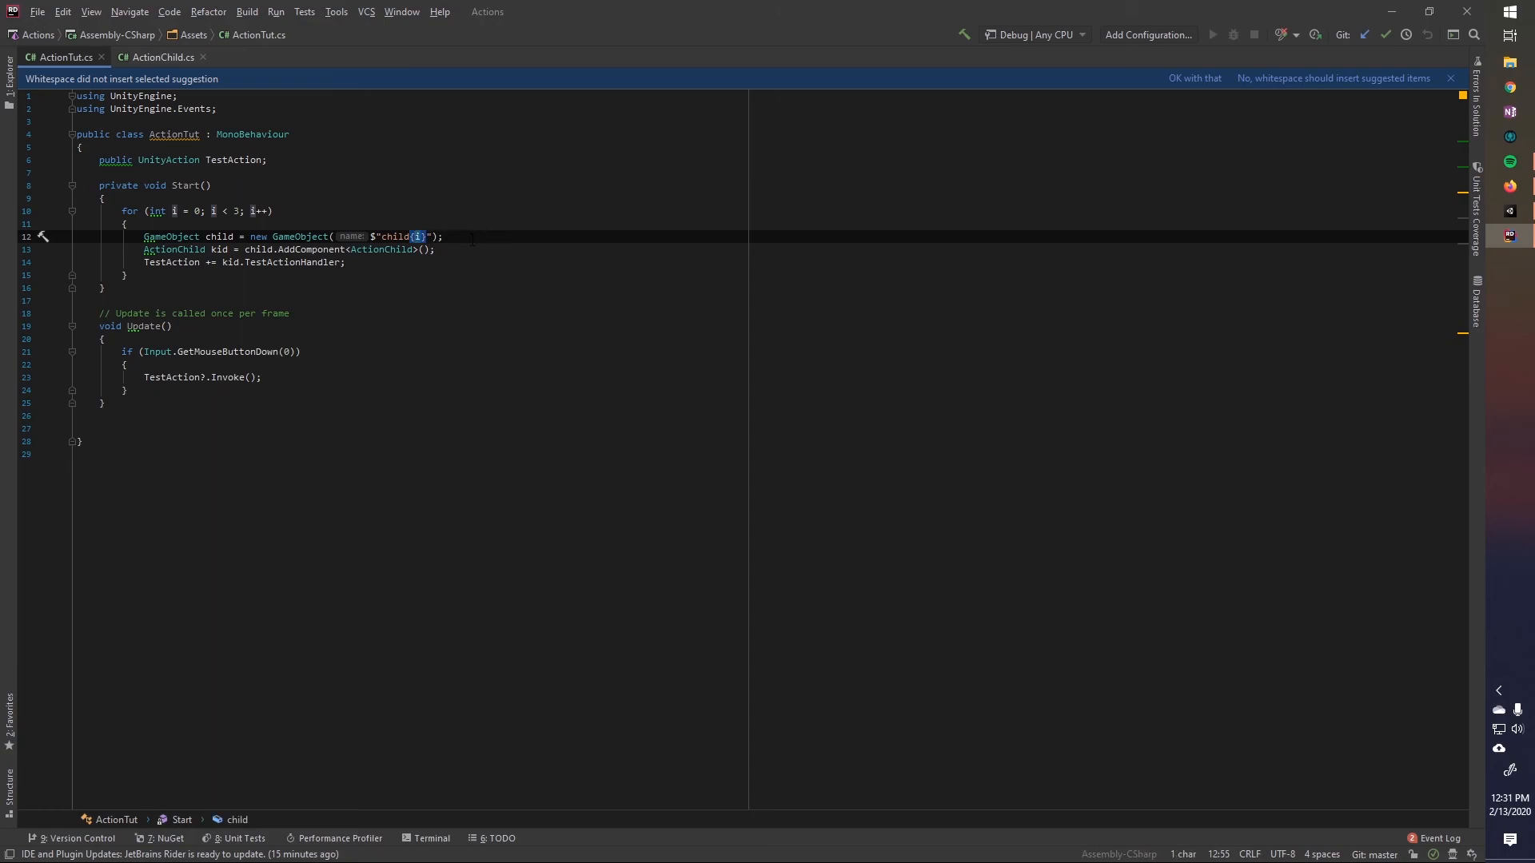
pyautogui.press('Right')
pyautogui.press('Down')
pyautogui.press('End')
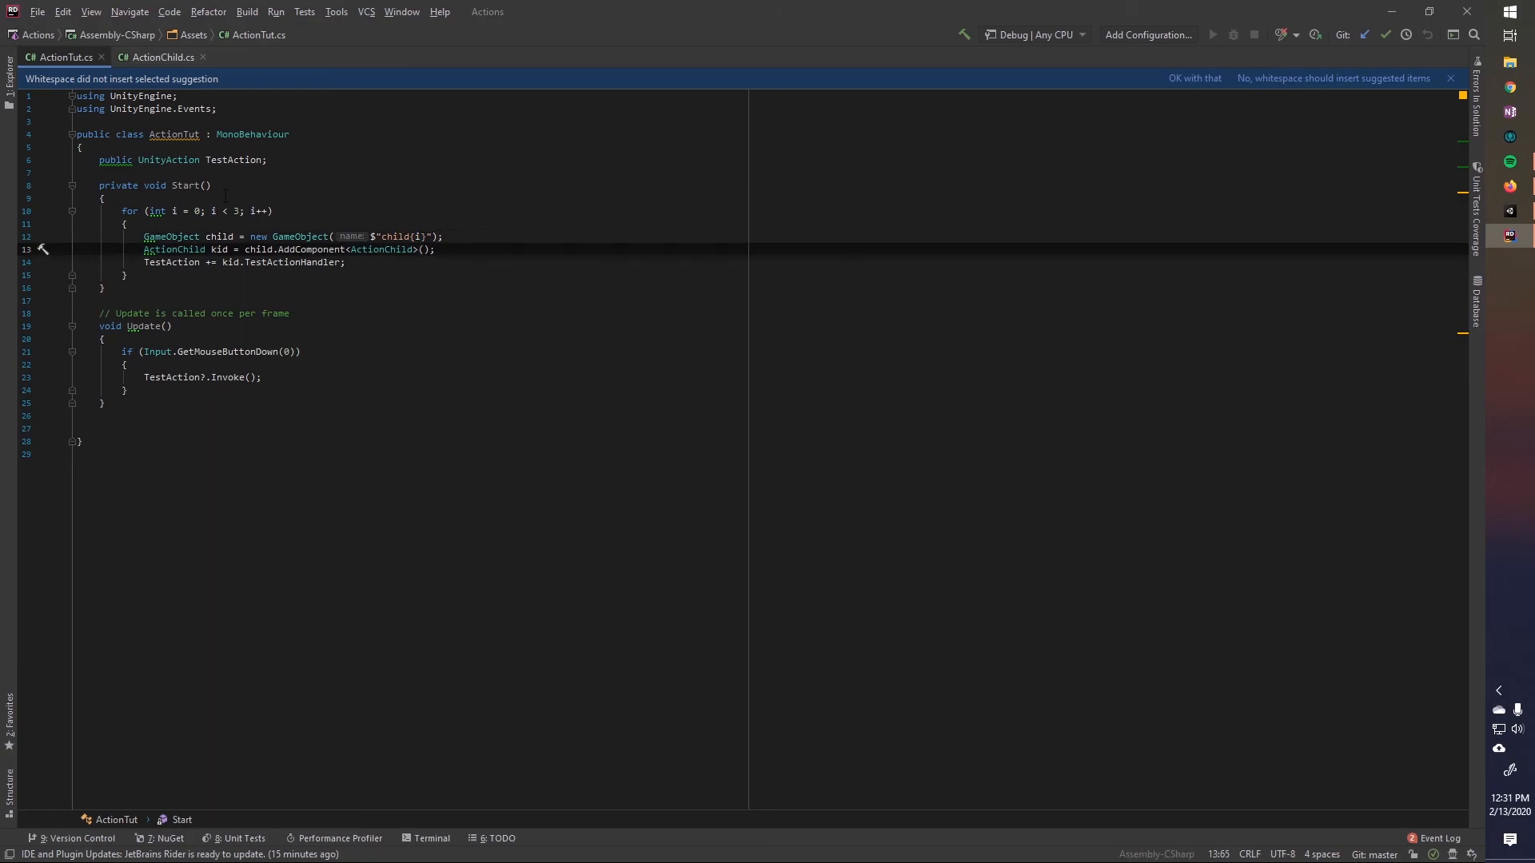
# Step: Check that TestActionHandler is added to TestAction with += rather than =
pyautogui.click(241, 160)
pyautogui.doubleClick(340, 262)
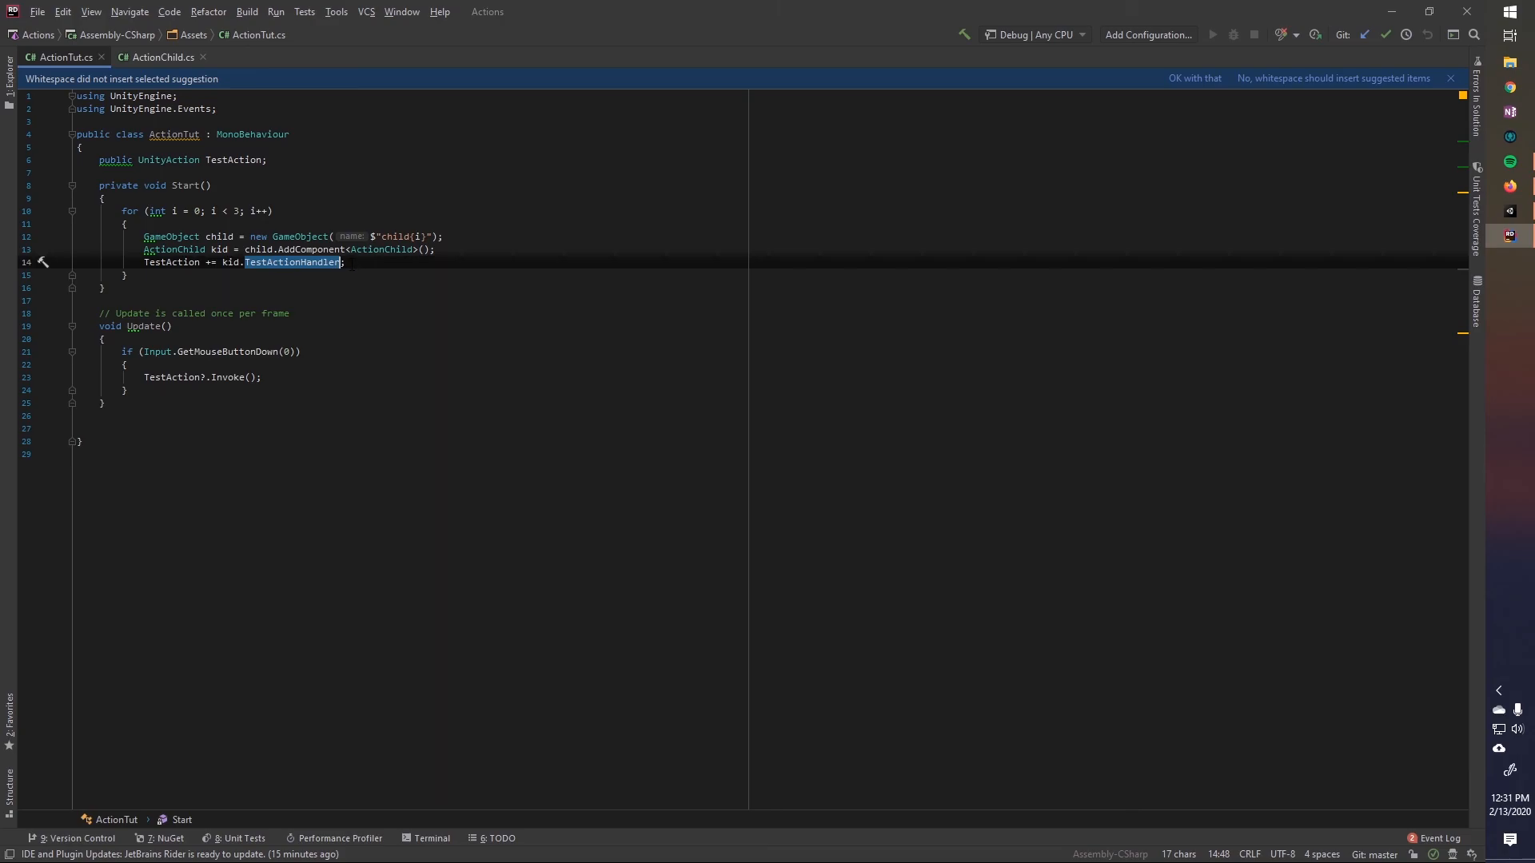
pyautogui.press('End')
pyautogui.moveTo(205, 262); pyautogui.dragTo(213, 262)
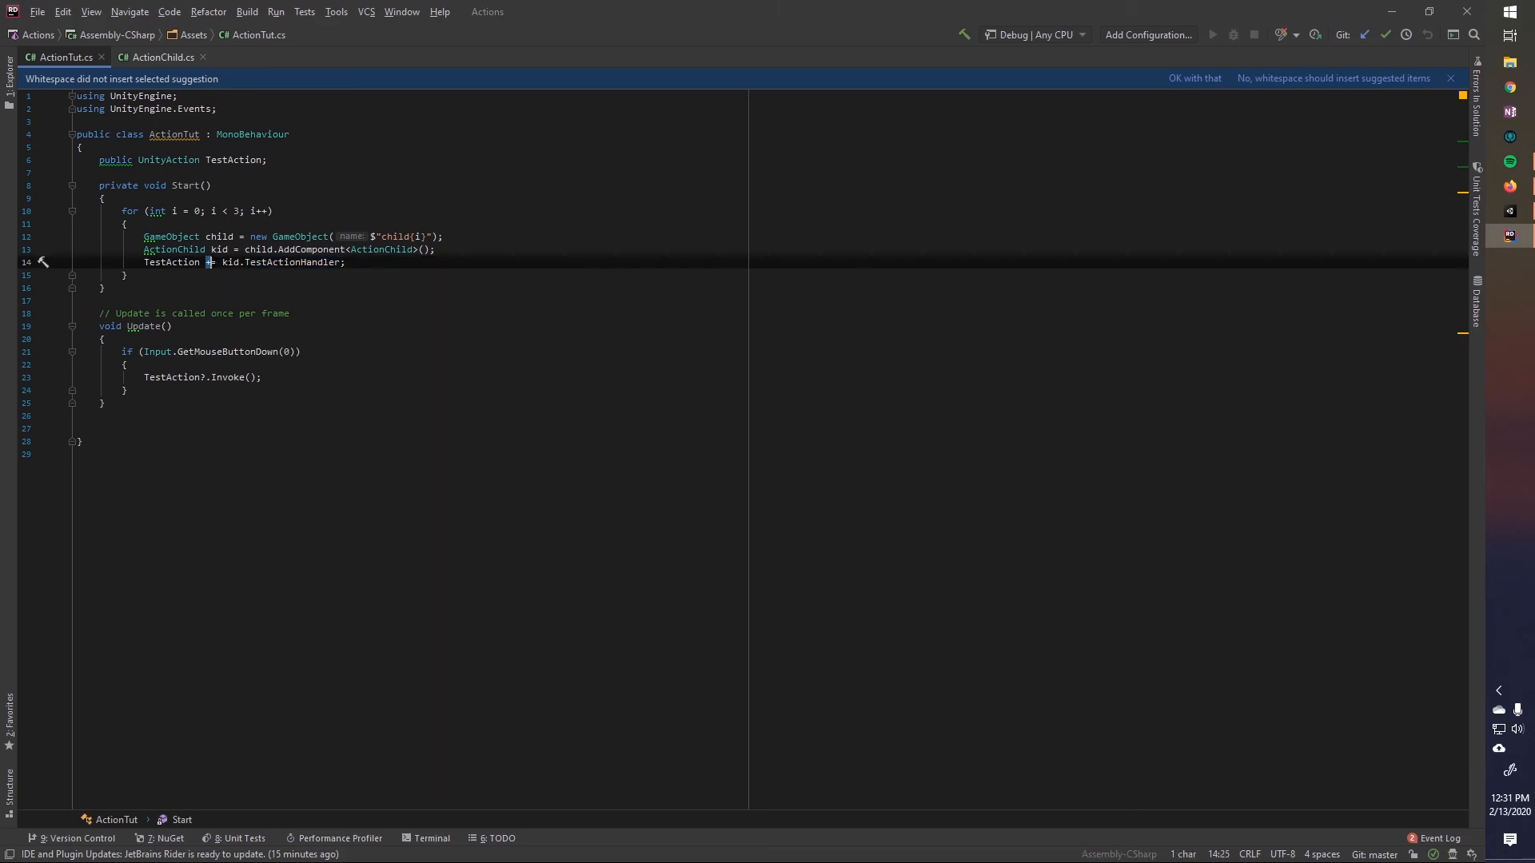
pyautogui.click(217, 262)
# Step: Clear the Console, play the scene and click the Game view so Clicked is logged three times
pyautogui.click(1392, 14)
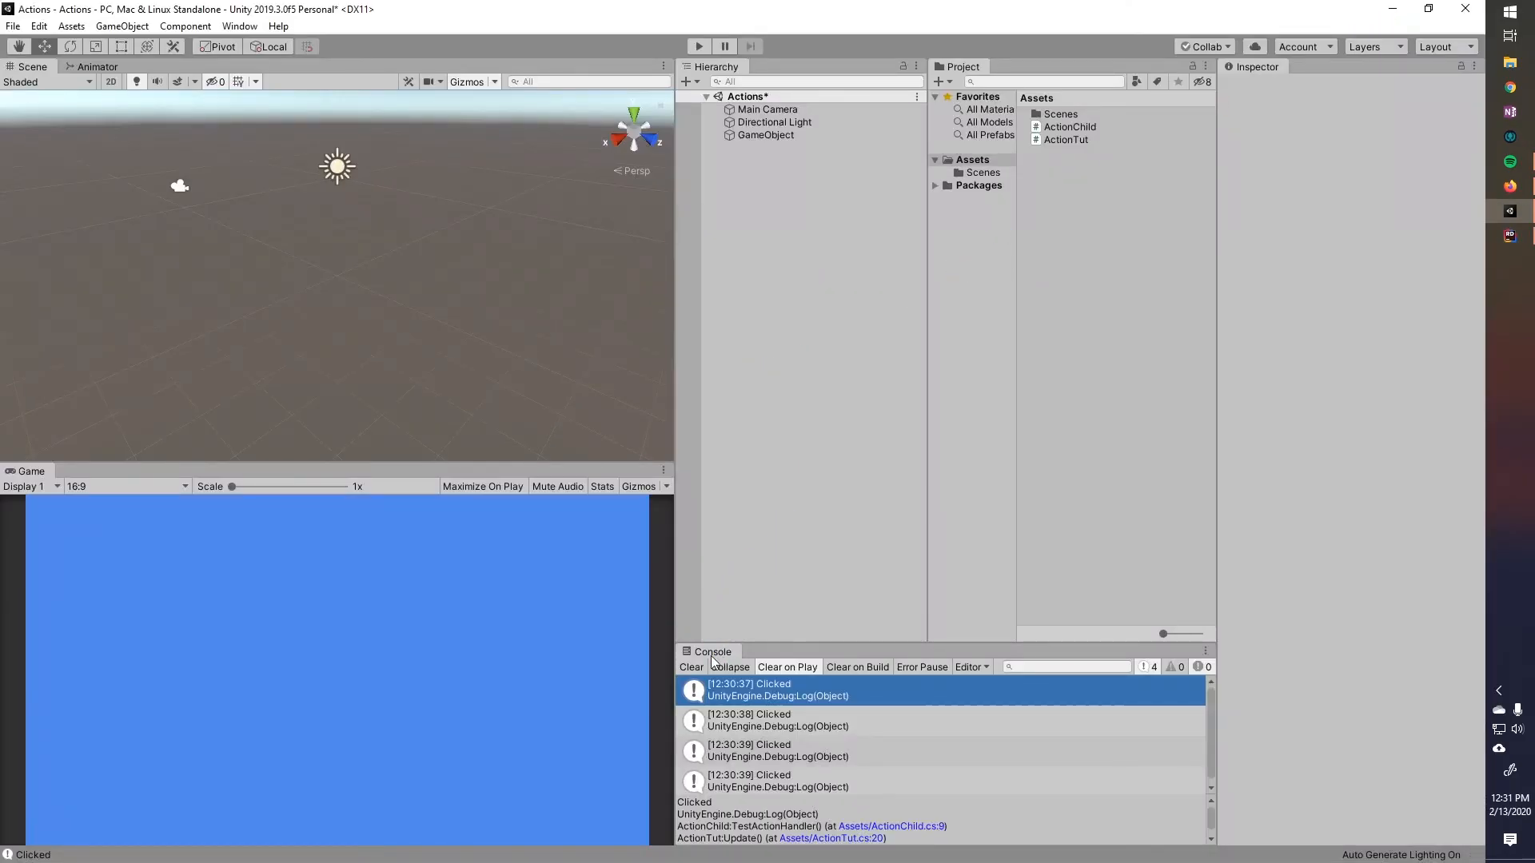
pyautogui.click(691, 668)
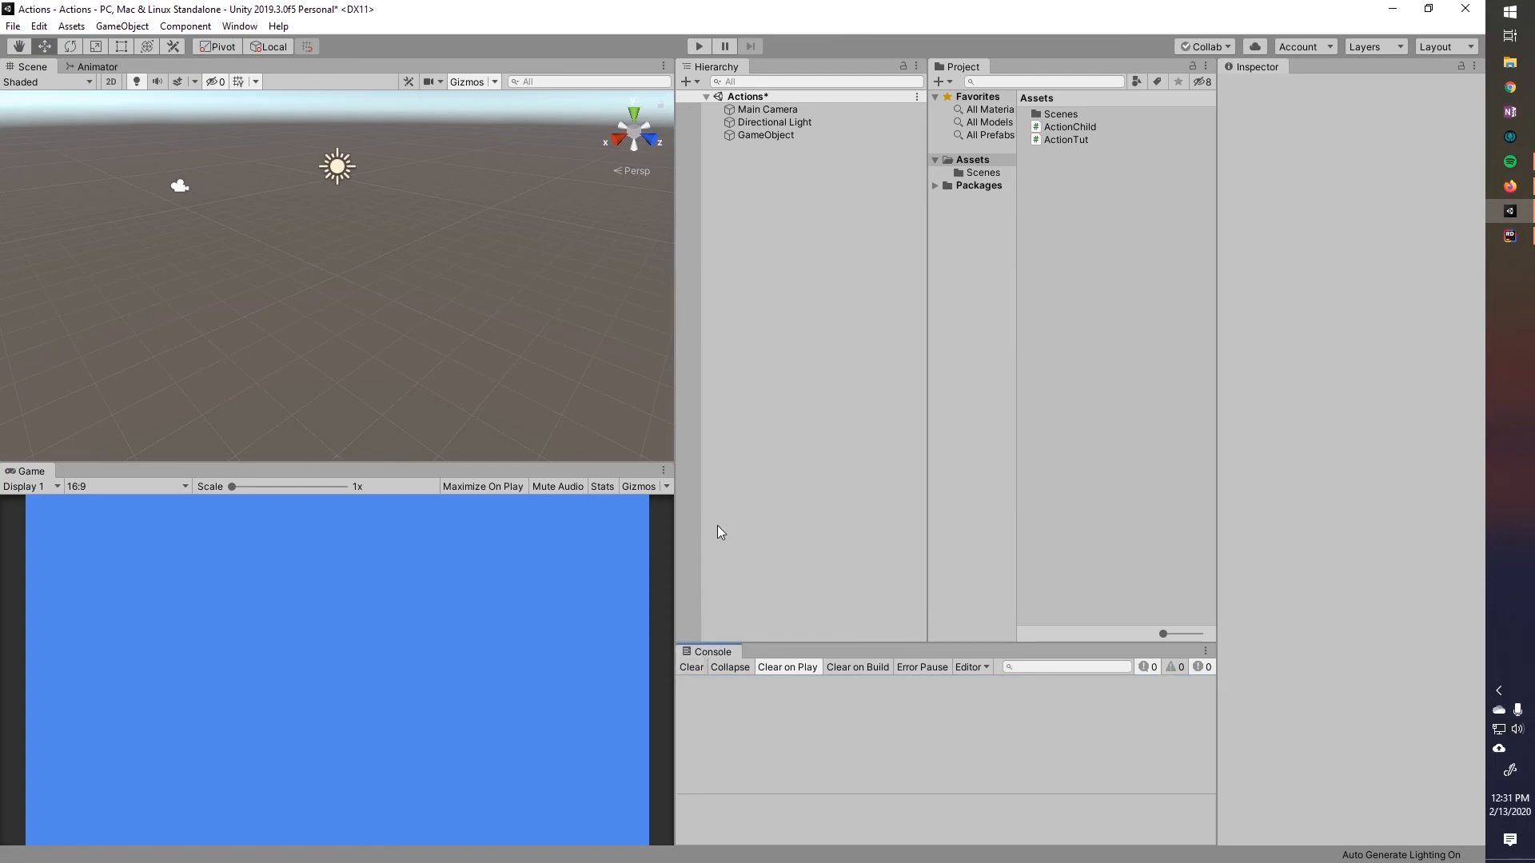
pyautogui.click(695, 44)
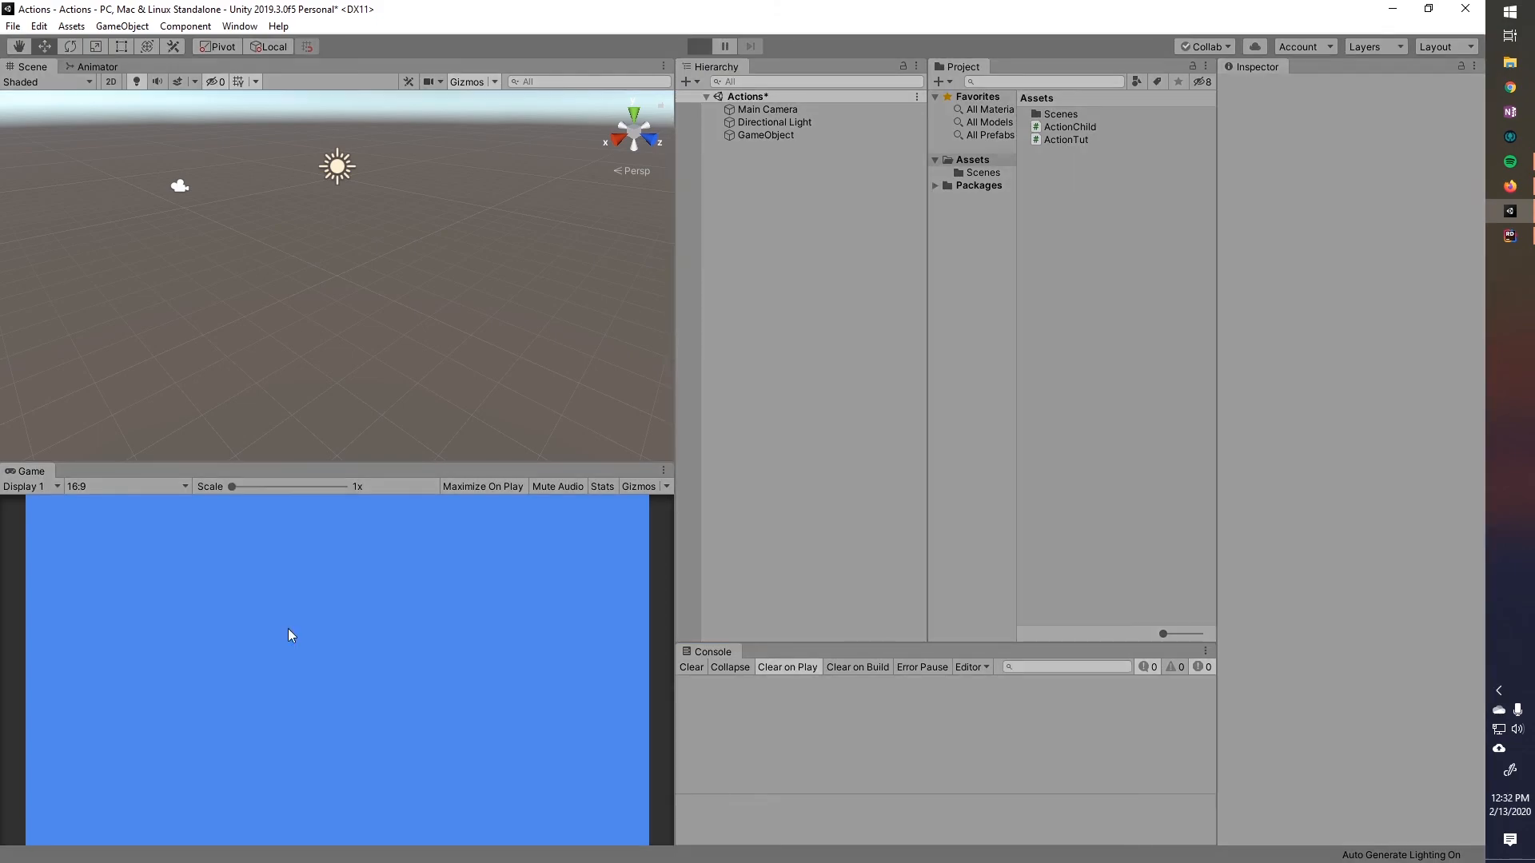
pyautogui.click(398, 627)
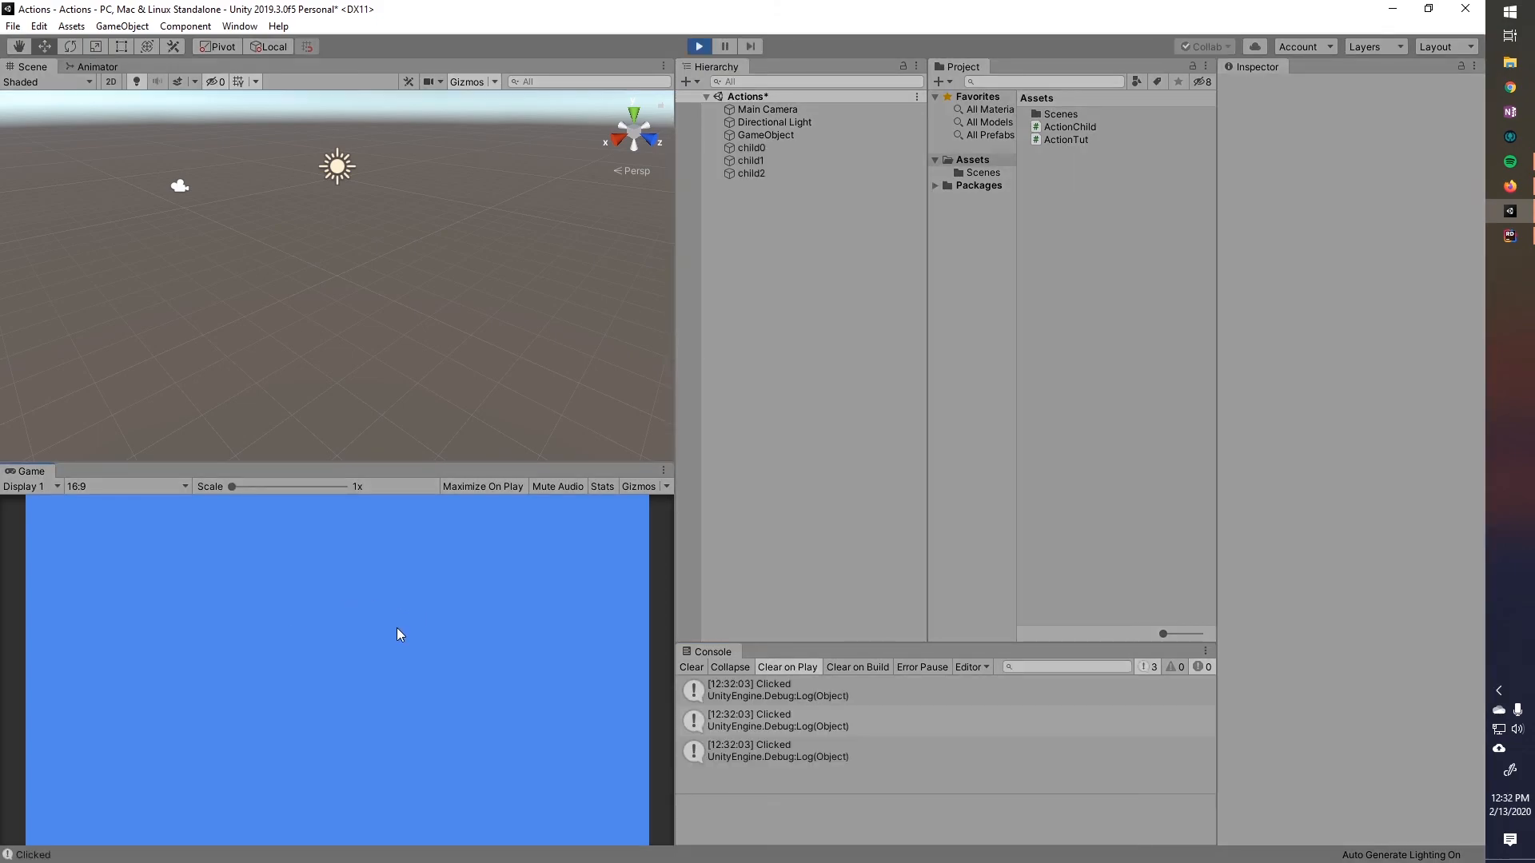
pyautogui.click(816, 684)
pyautogui.click(830, 720)
pyautogui.click(844, 750)
pyautogui.click(845, 692)
pyautogui.click(828, 721)
# Step: Select child0, child1 and child2 in the Hierarchy, trigger more logs, stop Play and return to Rider
pyautogui.click(756, 148)
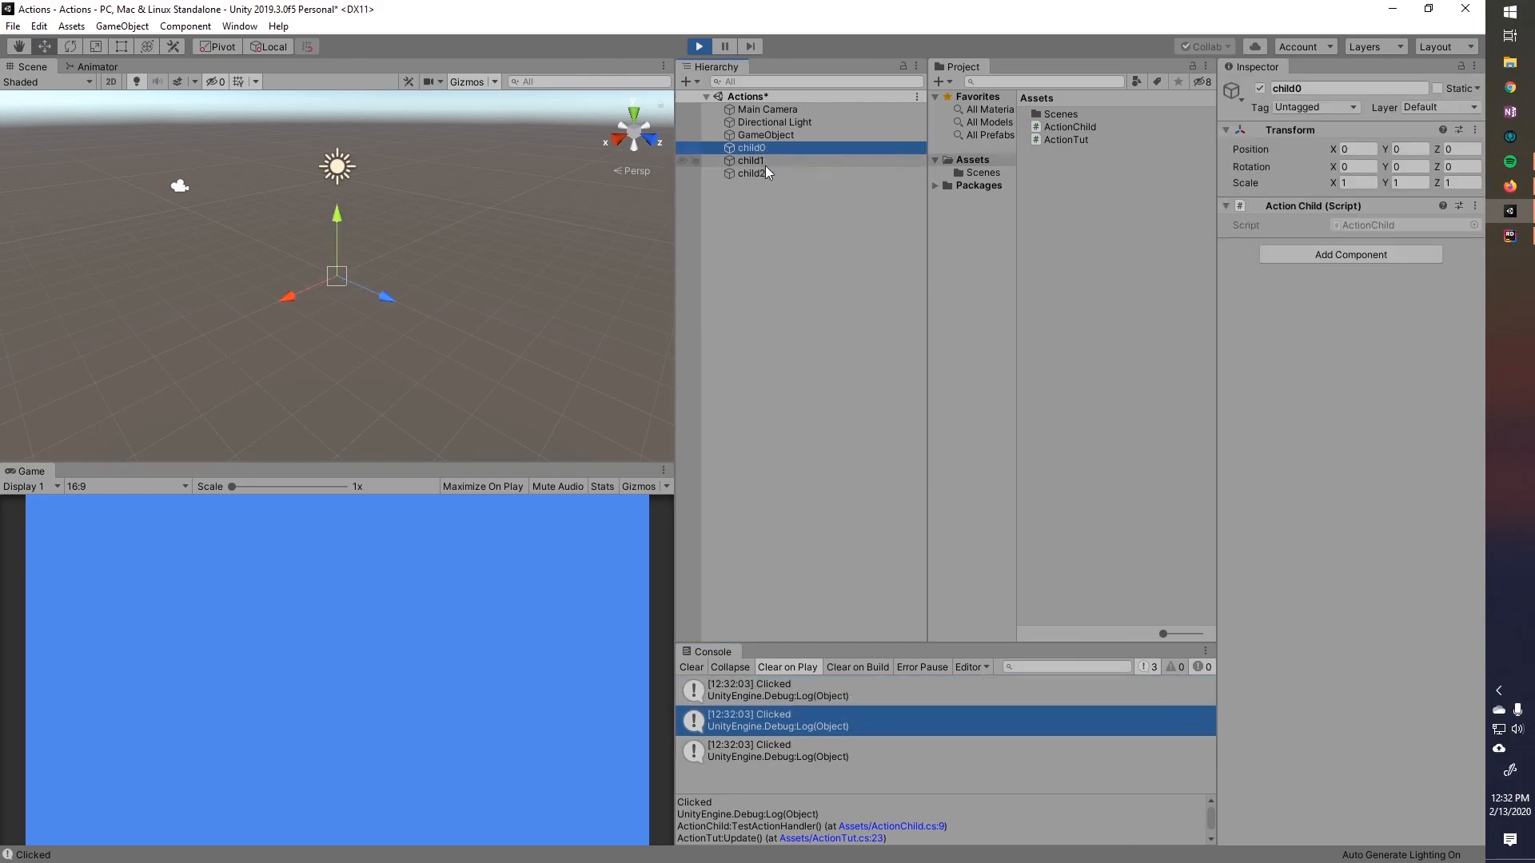
pyautogui.keyDown('shift'); pyautogui.click(762, 171); pyautogui.keyUp('shift')
pyautogui.click(358, 703)
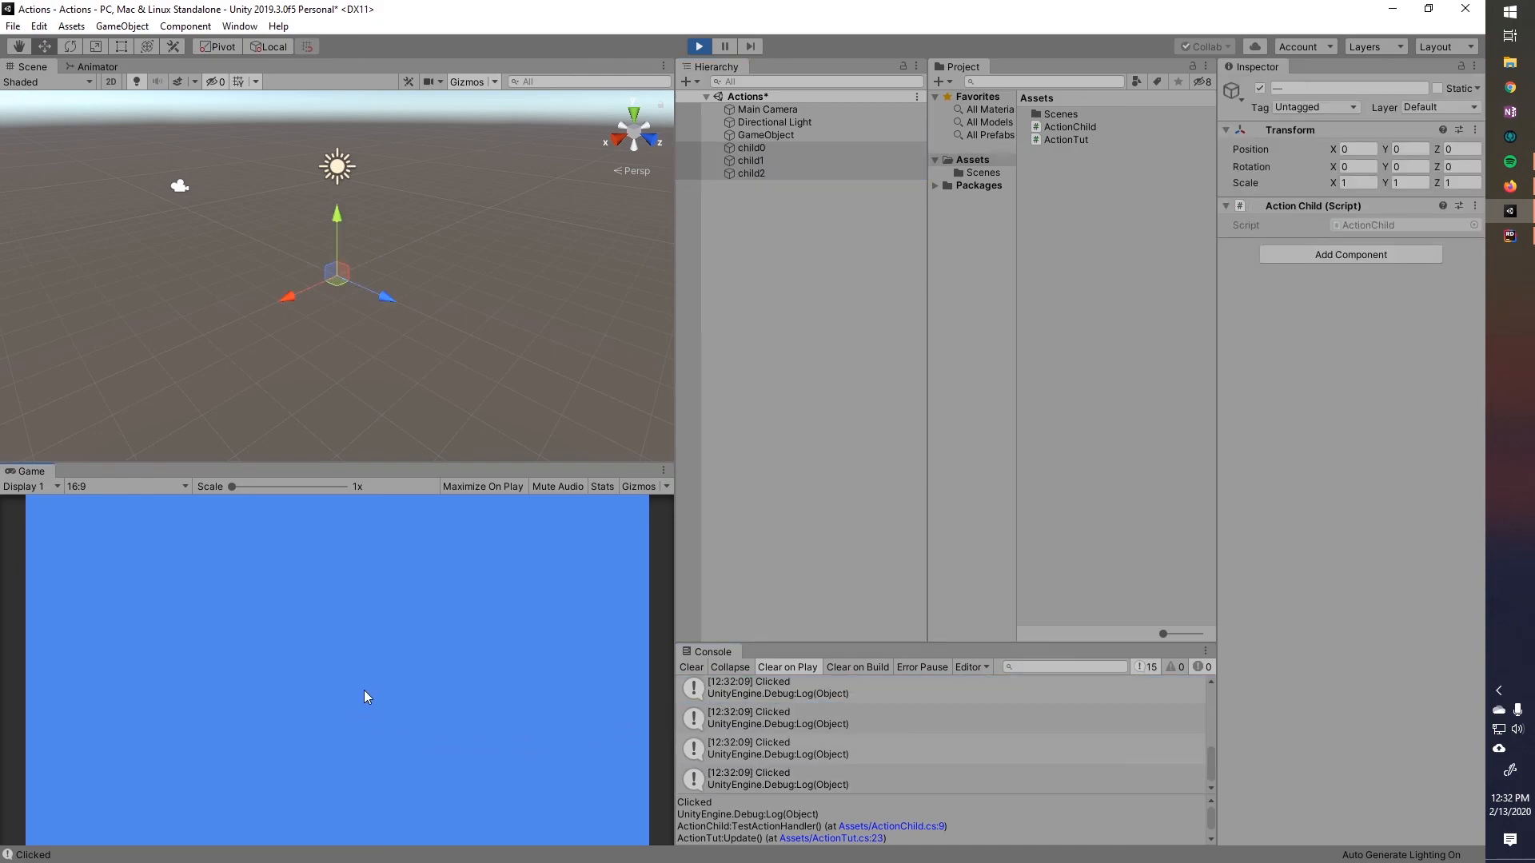
pyautogui.click(698, 46)
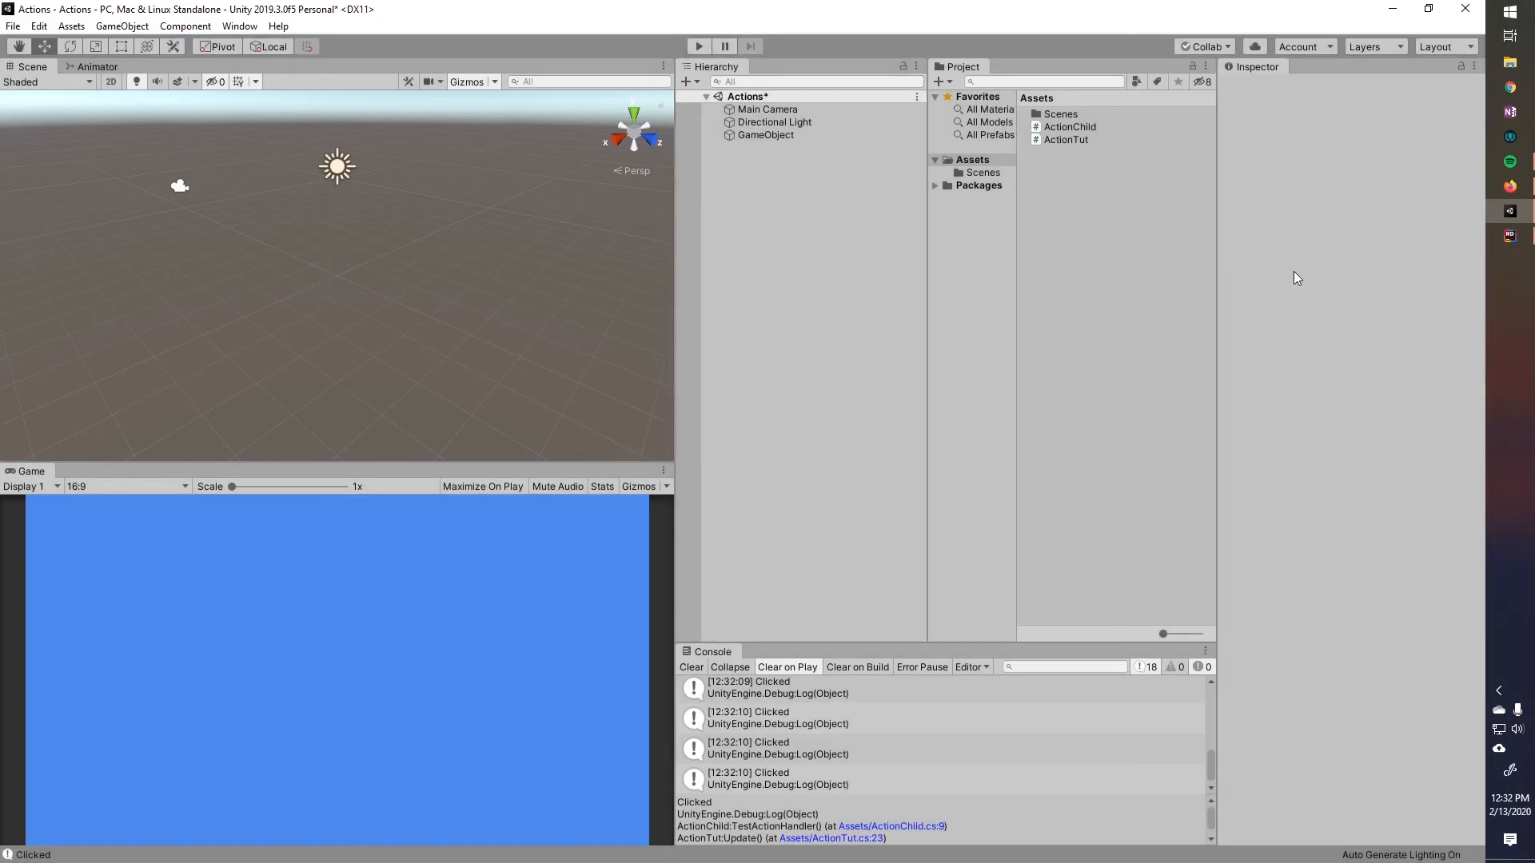
pyautogui.click(1511, 238)
pyautogui.click(384, 300)
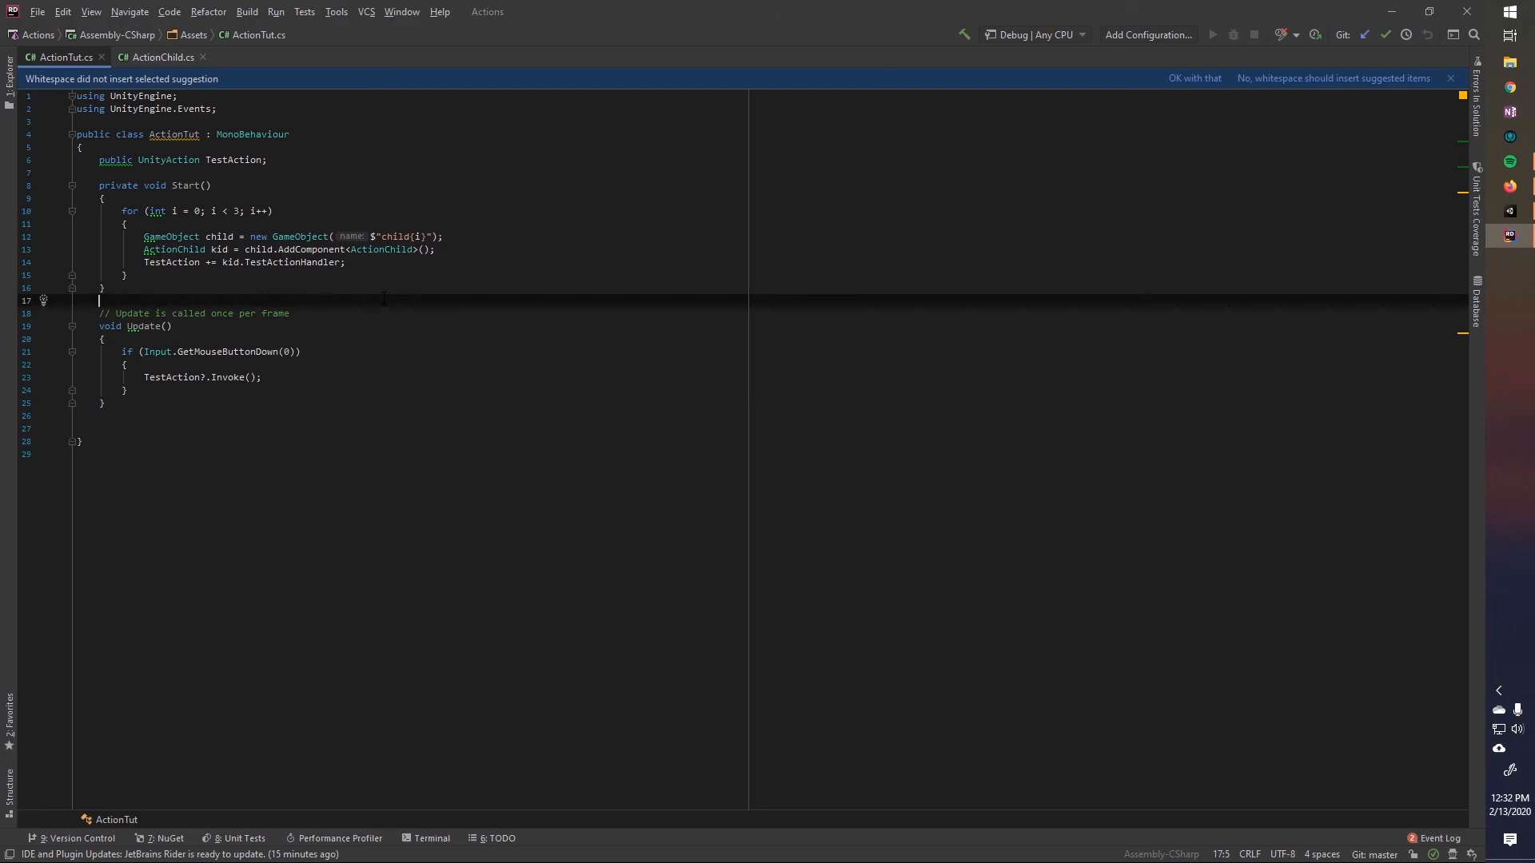
pyautogui.click(366, 264)
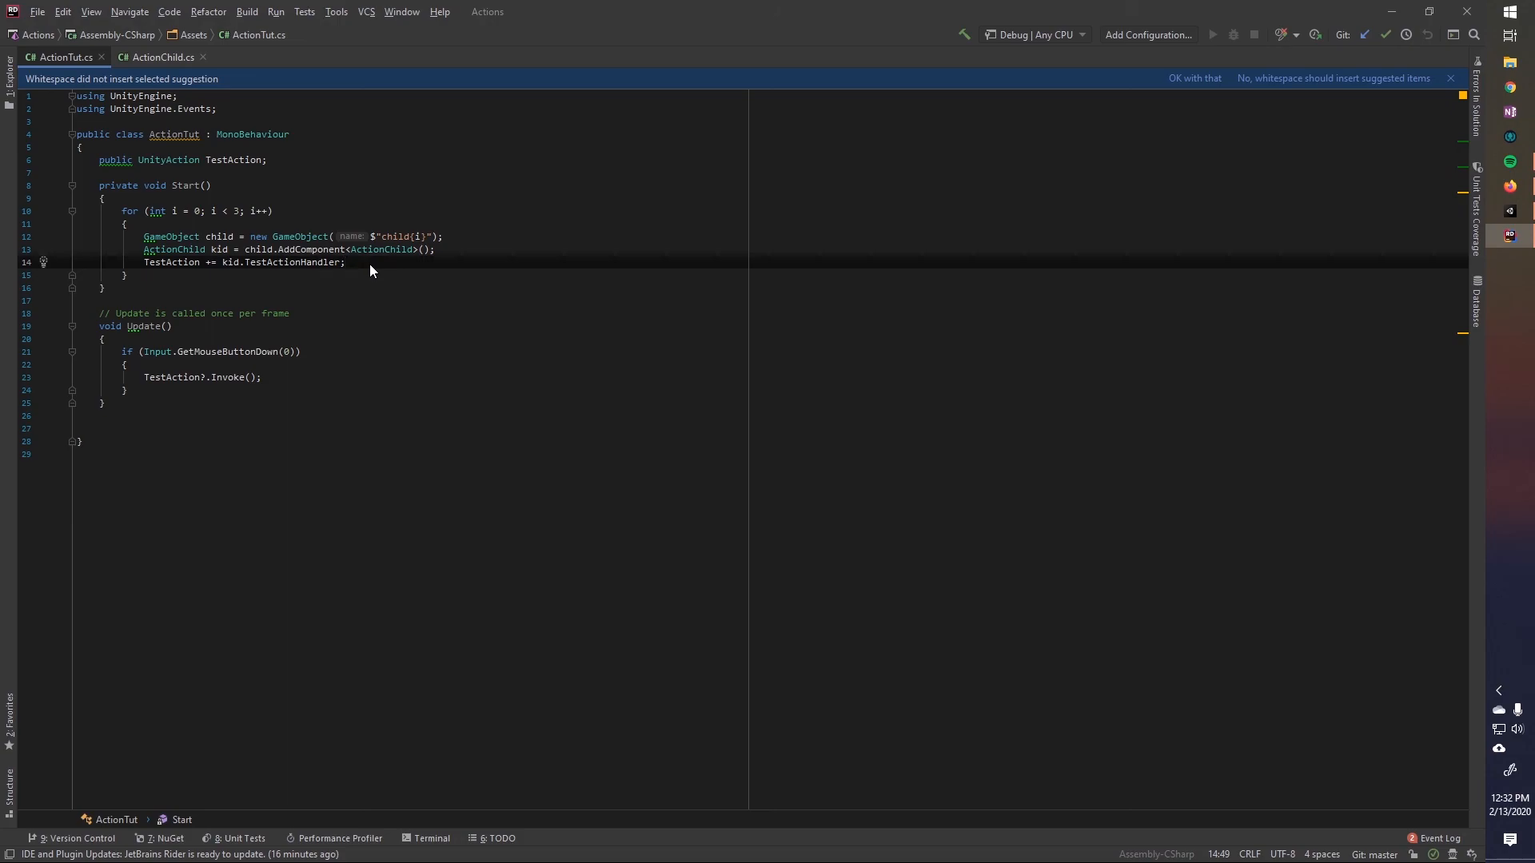
pyautogui.click(206, 262)
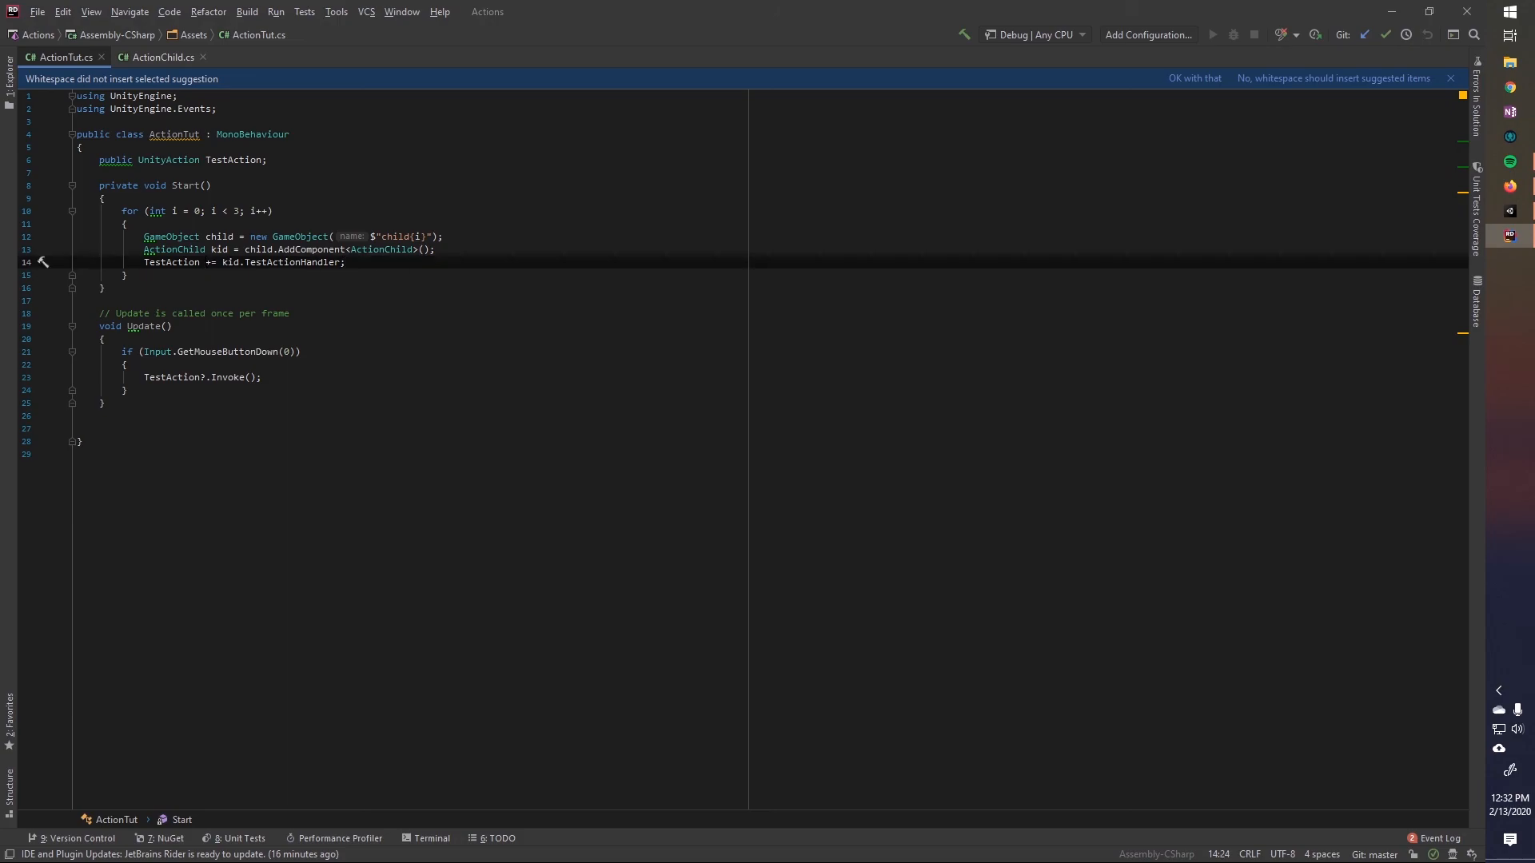